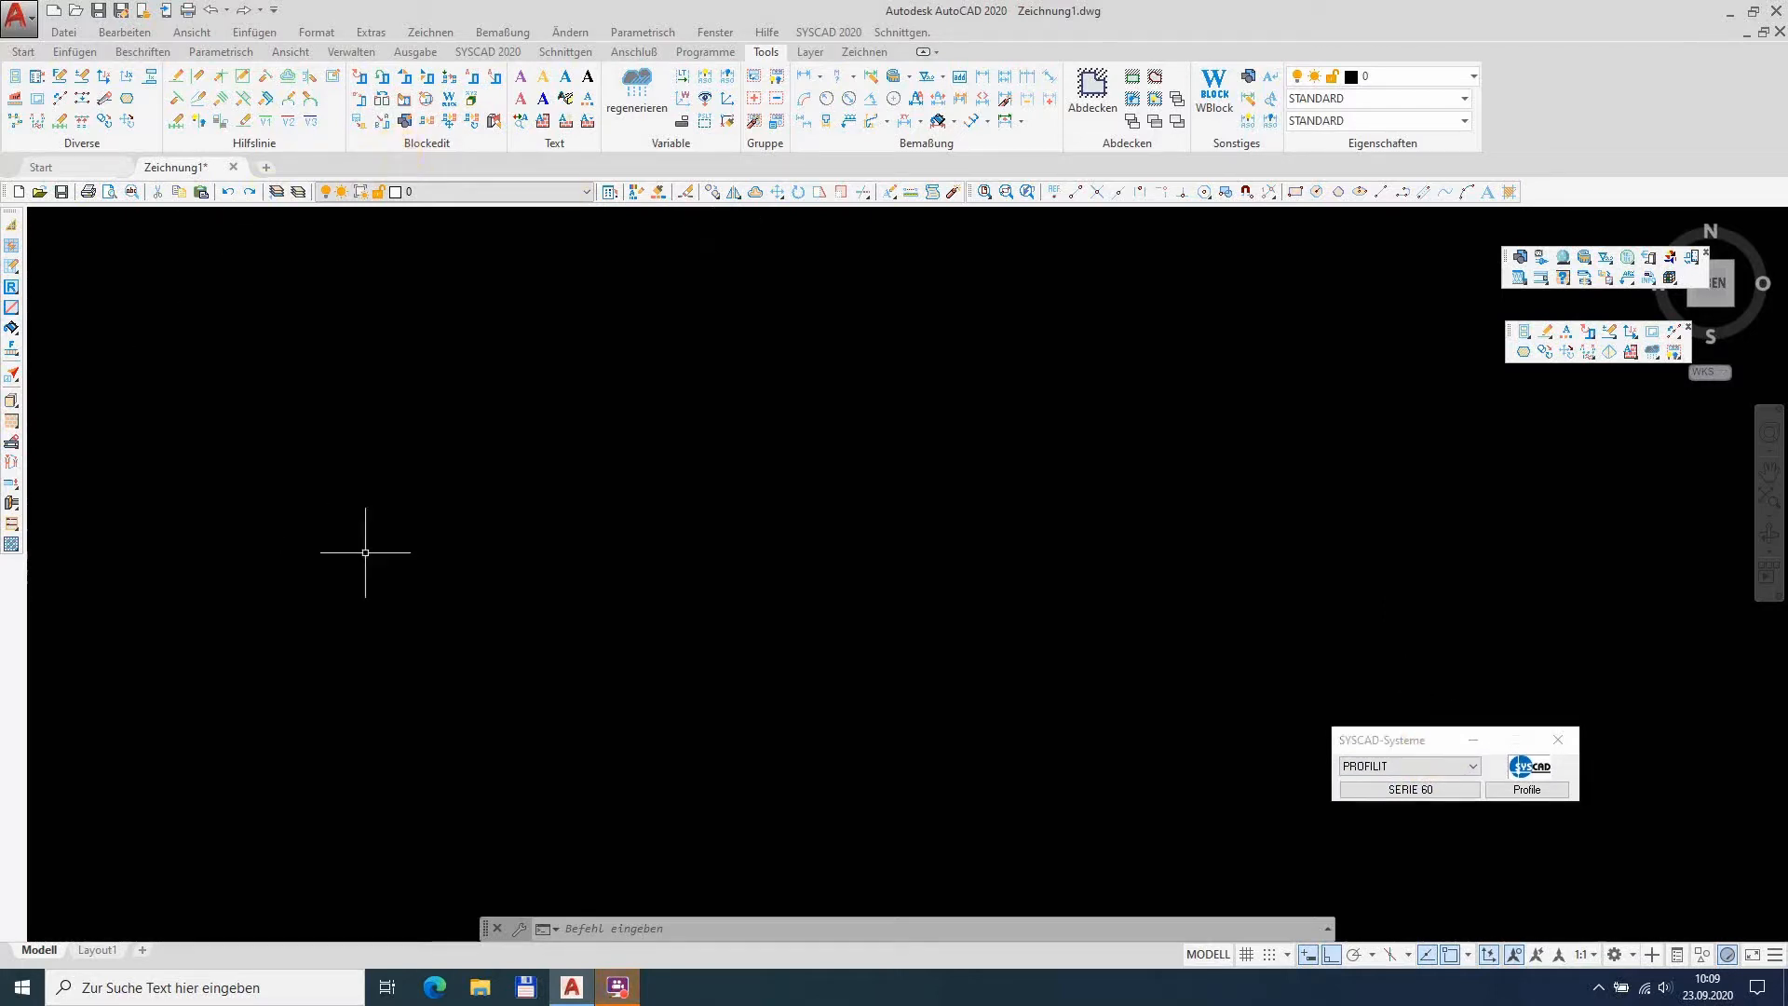
# Step: Start a new view and assign the double-skin (zweischalig) frame profile 820_2_KA as the left frame profile
pyautogui.click(11, 248)
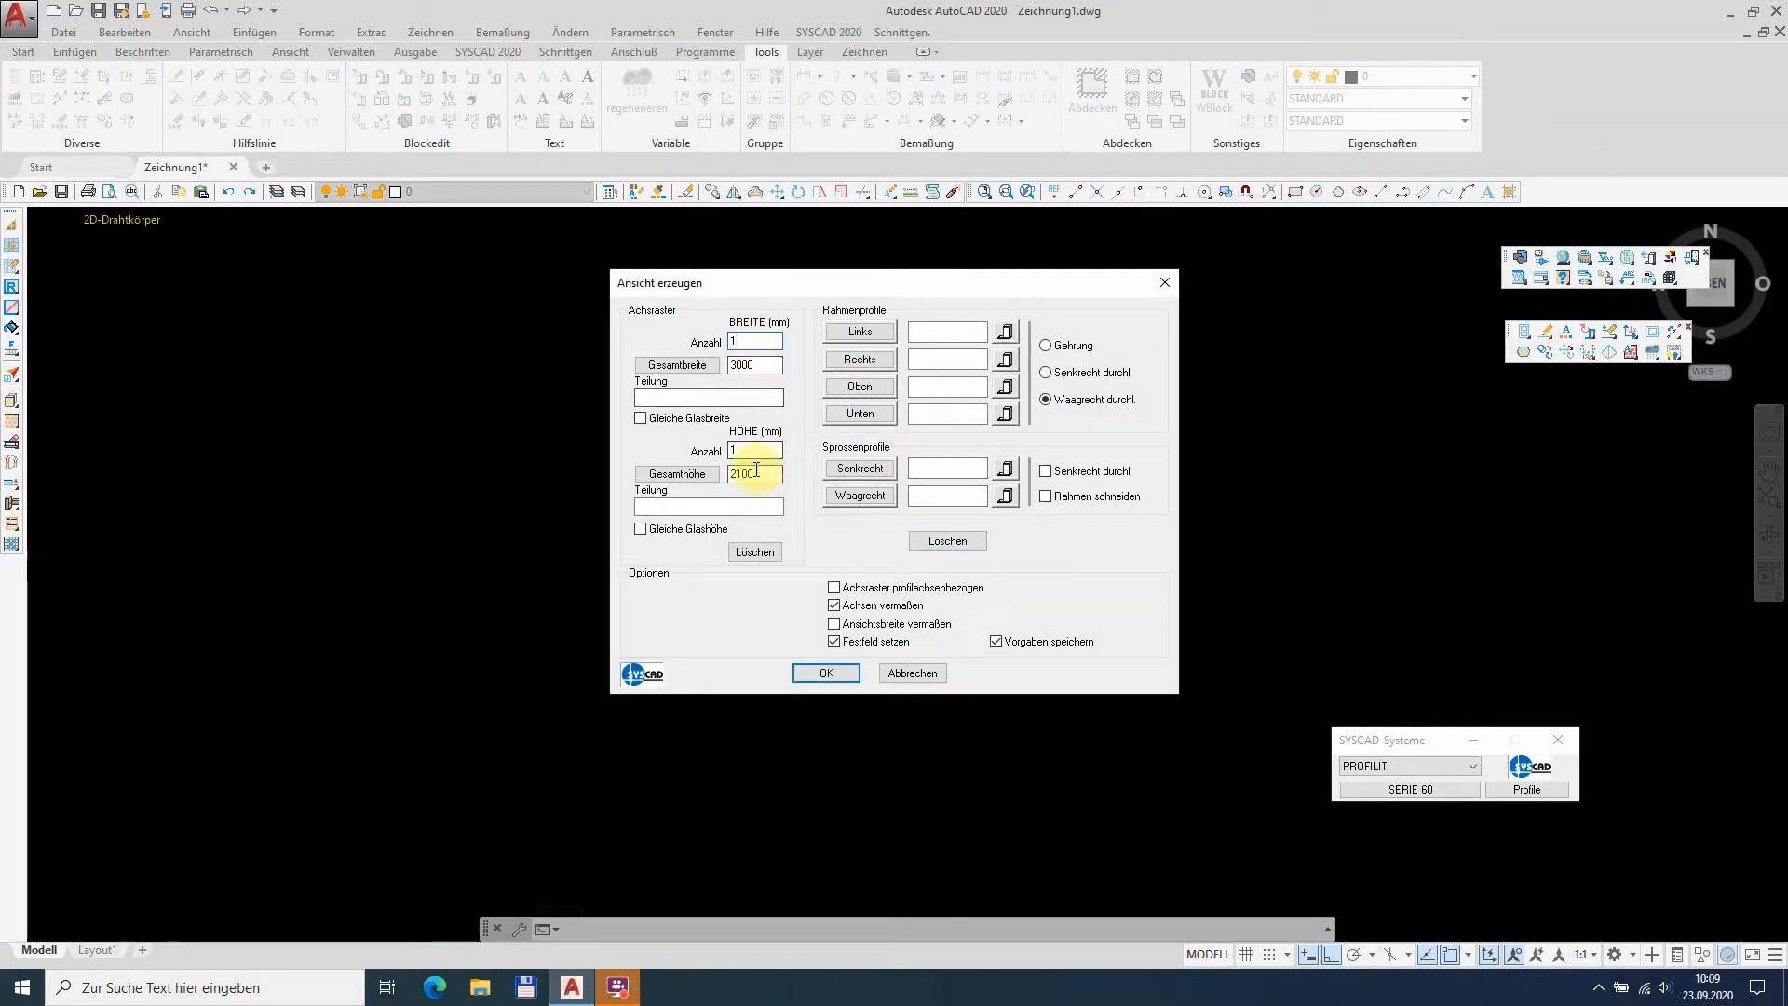
pyautogui.click(849, 334)
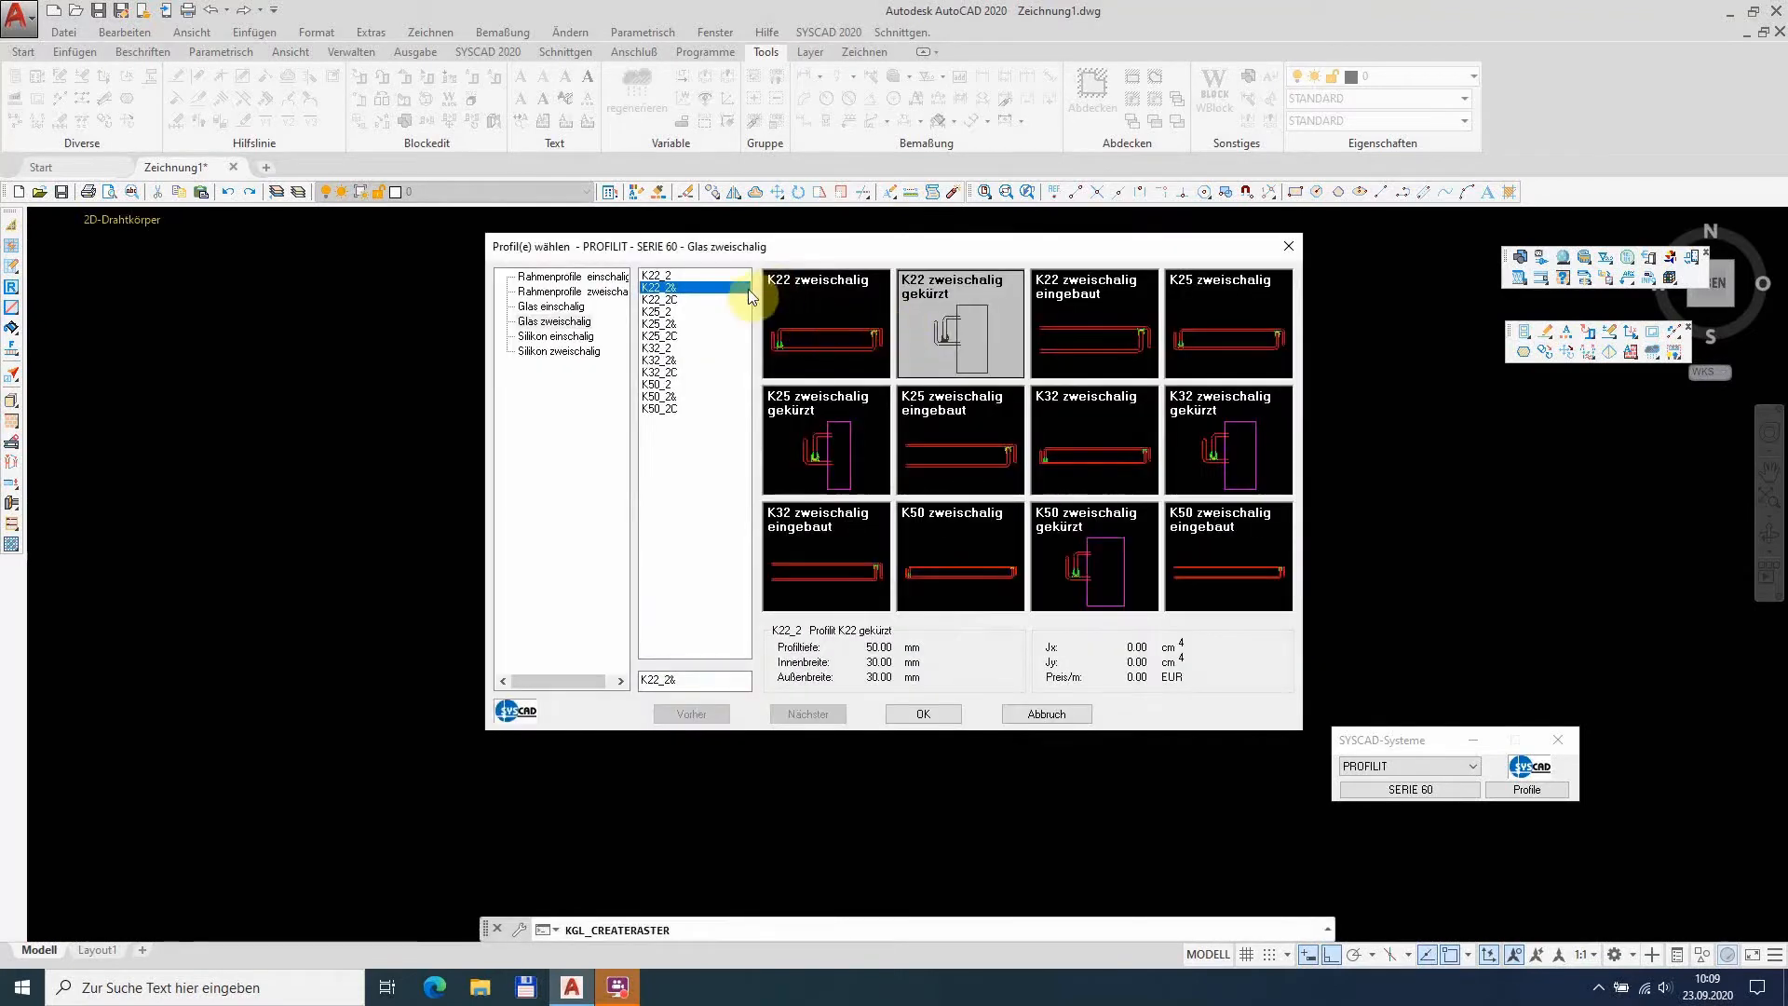
pyautogui.click(570, 295)
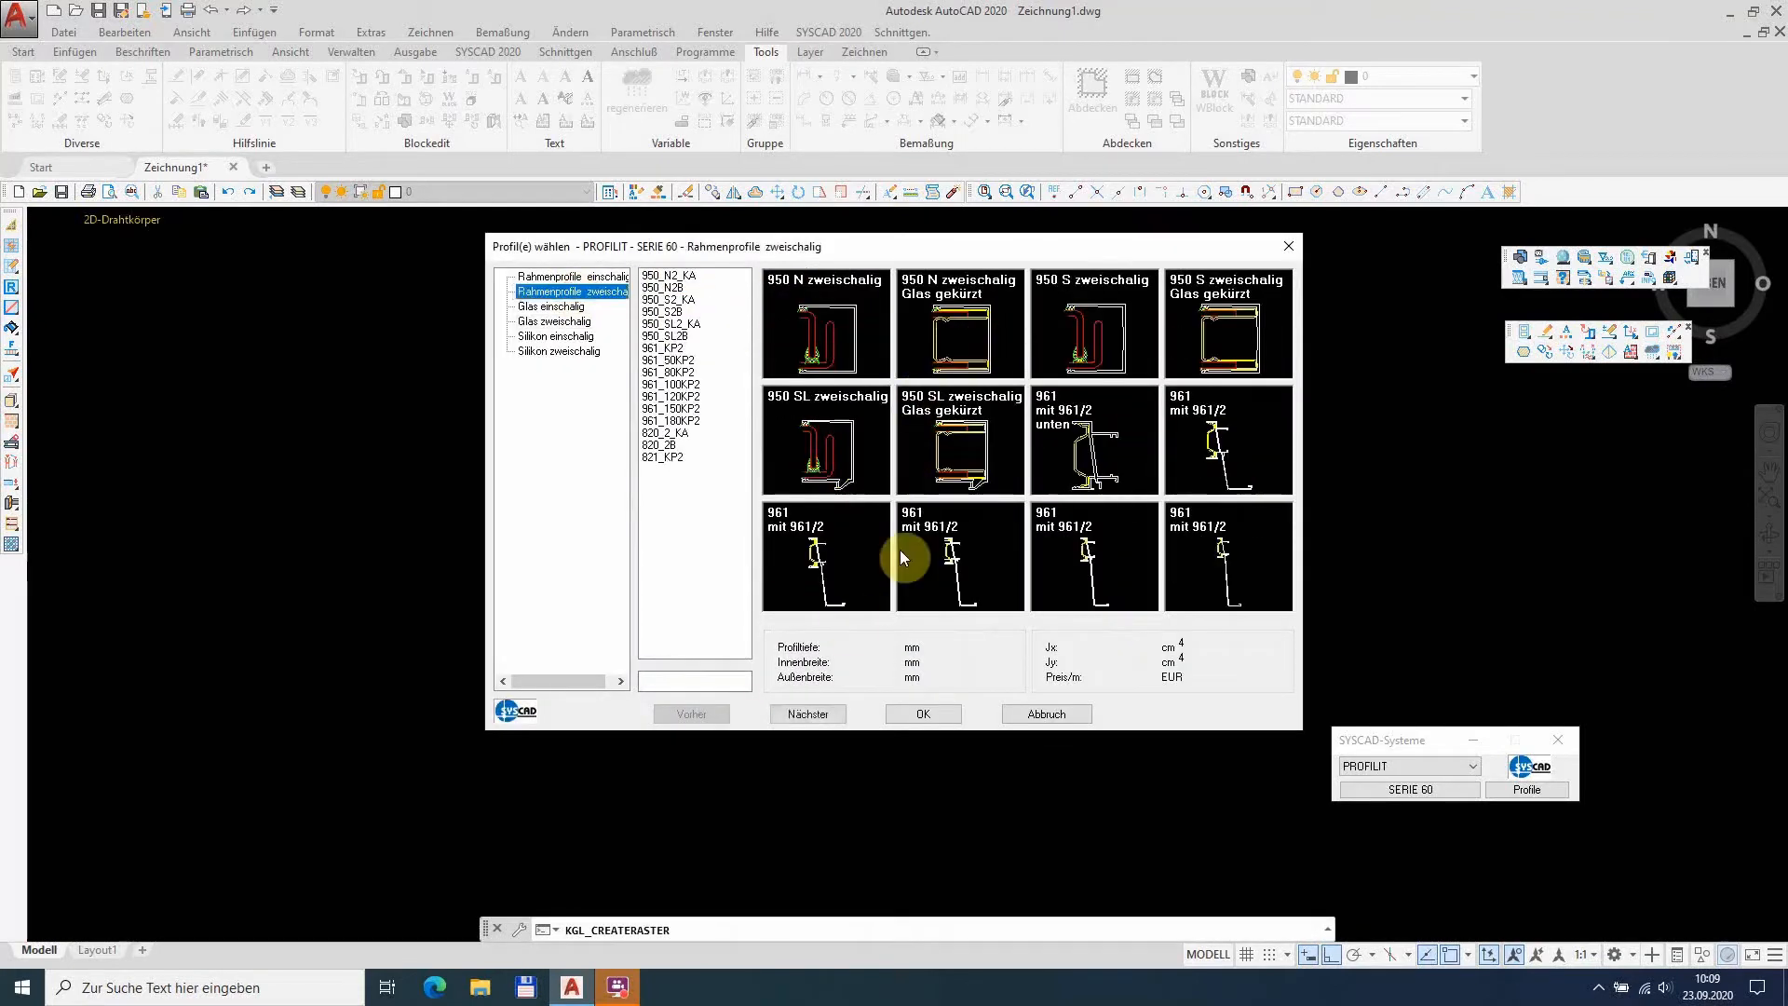
pyautogui.click(807, 713)
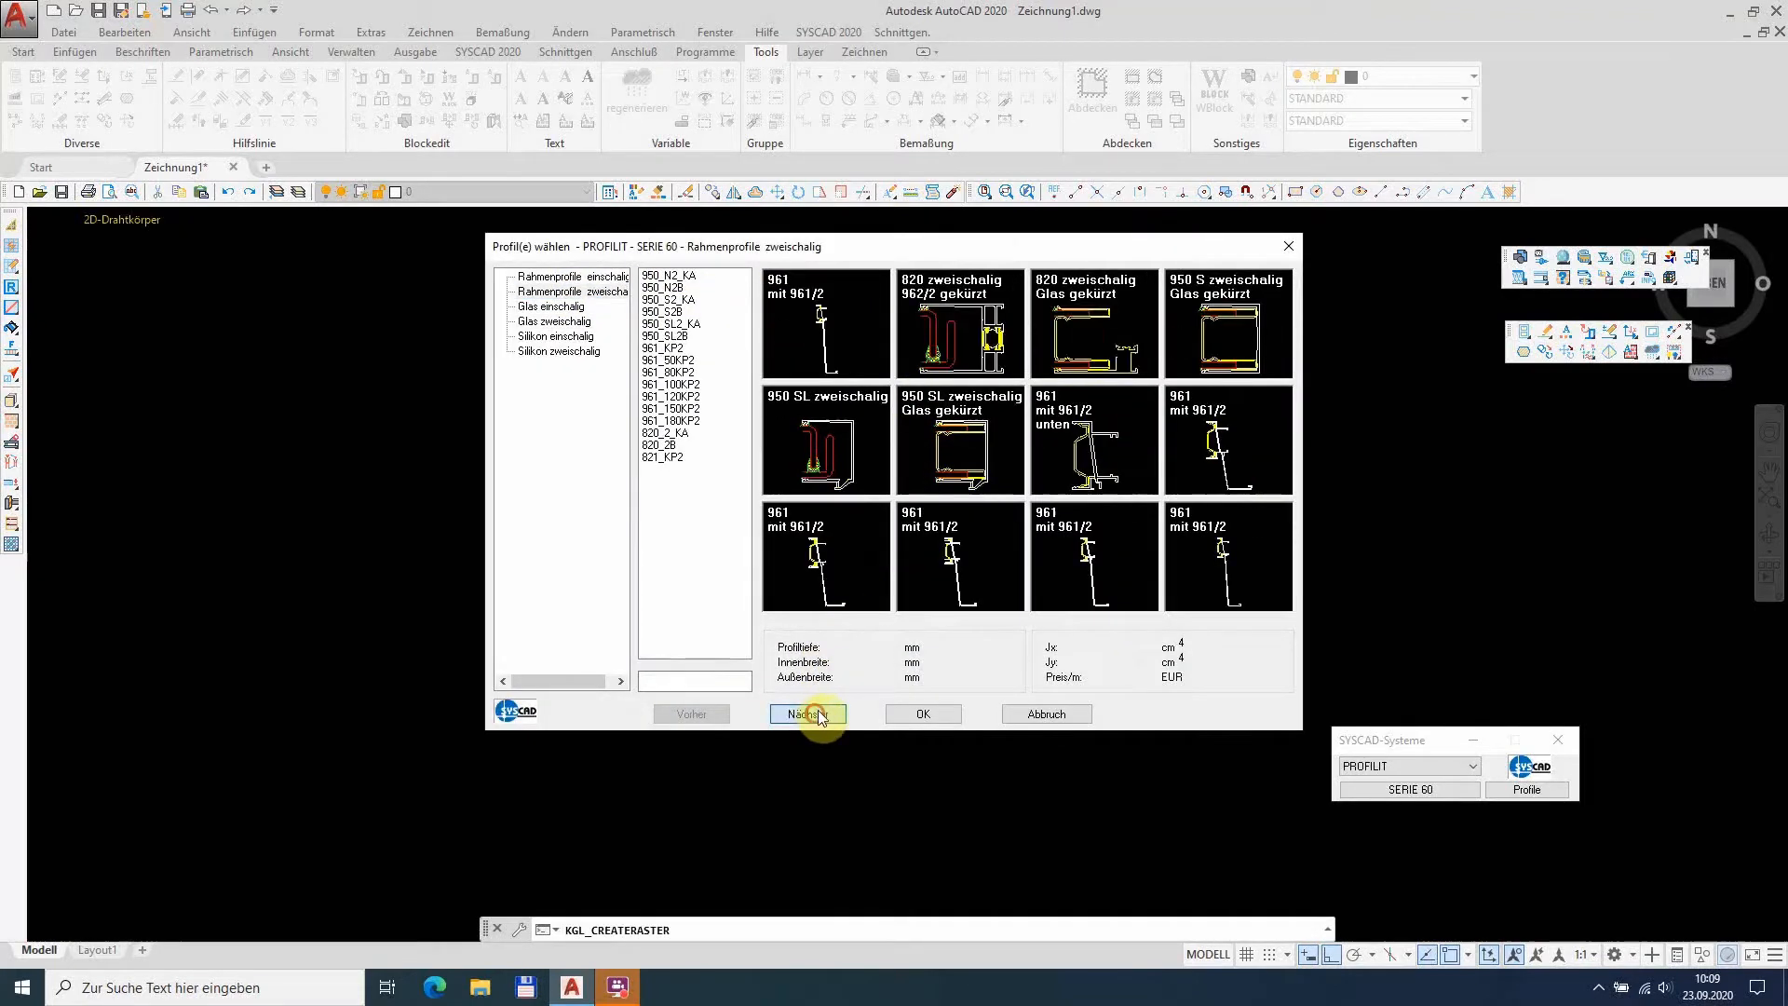
pyautogui.doubleClick(963, 328)
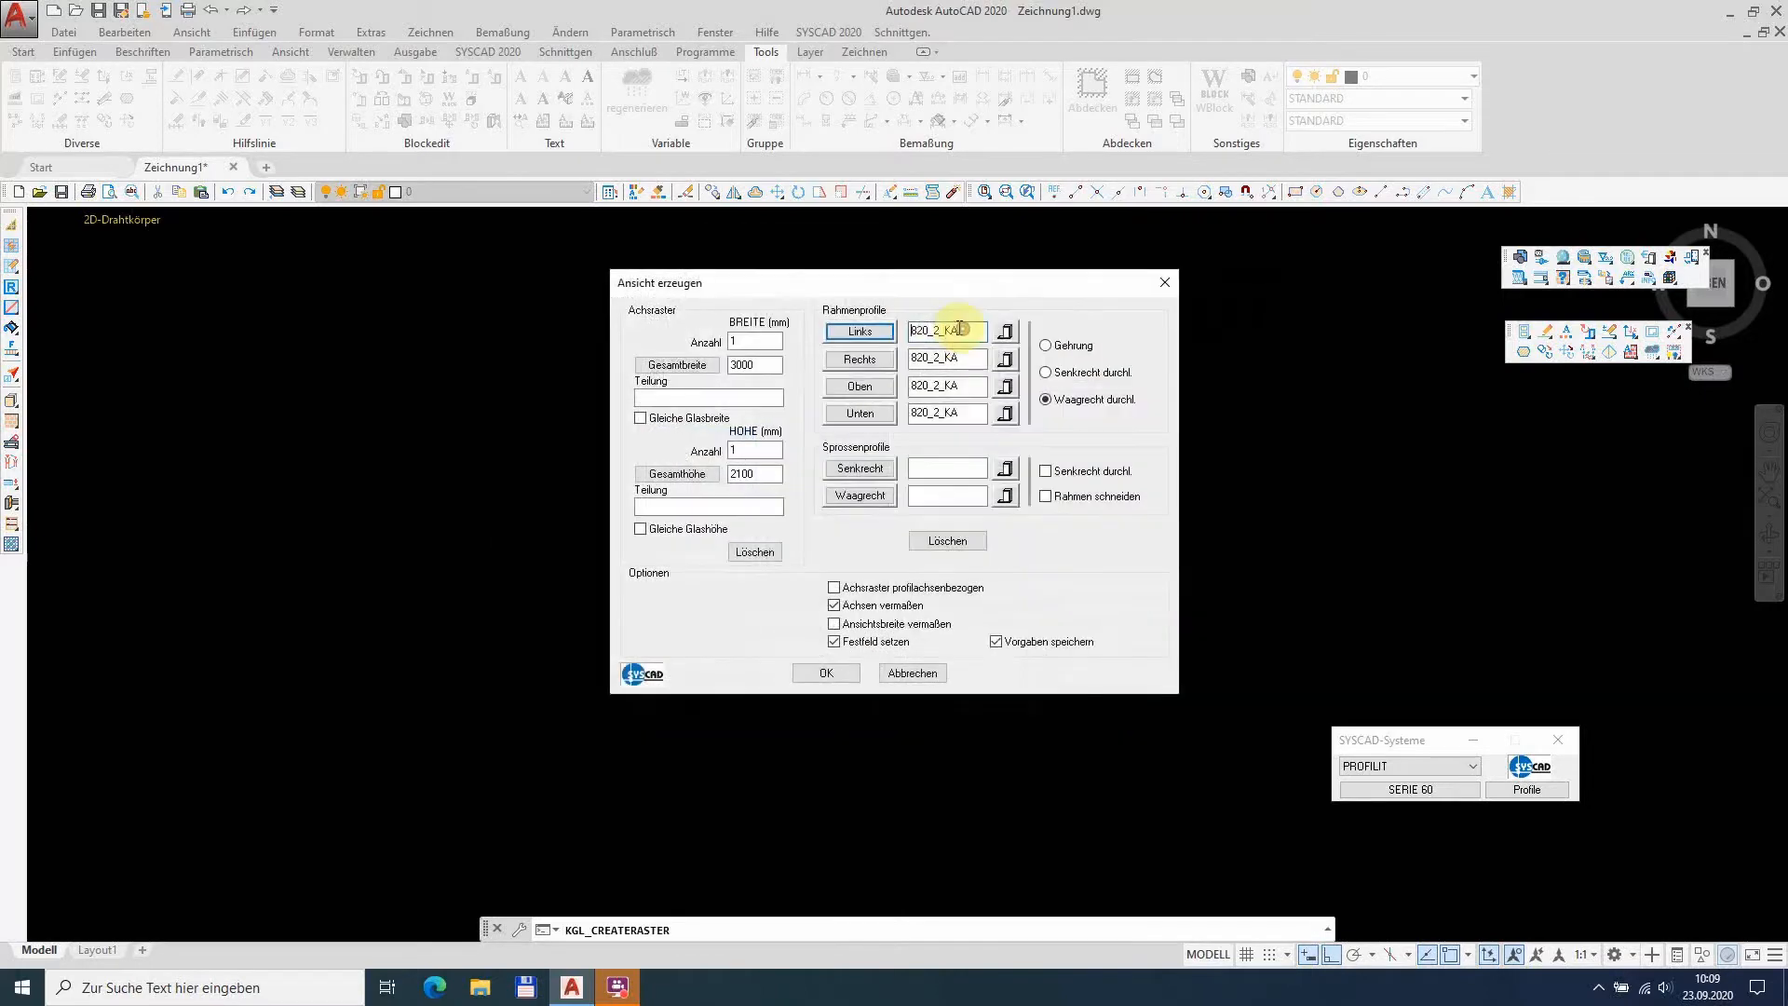
# Step: Set the right and top frame profiles to 820_2B and the bottom frame profile to 821_KP2
pyautogui.click(882, 361)
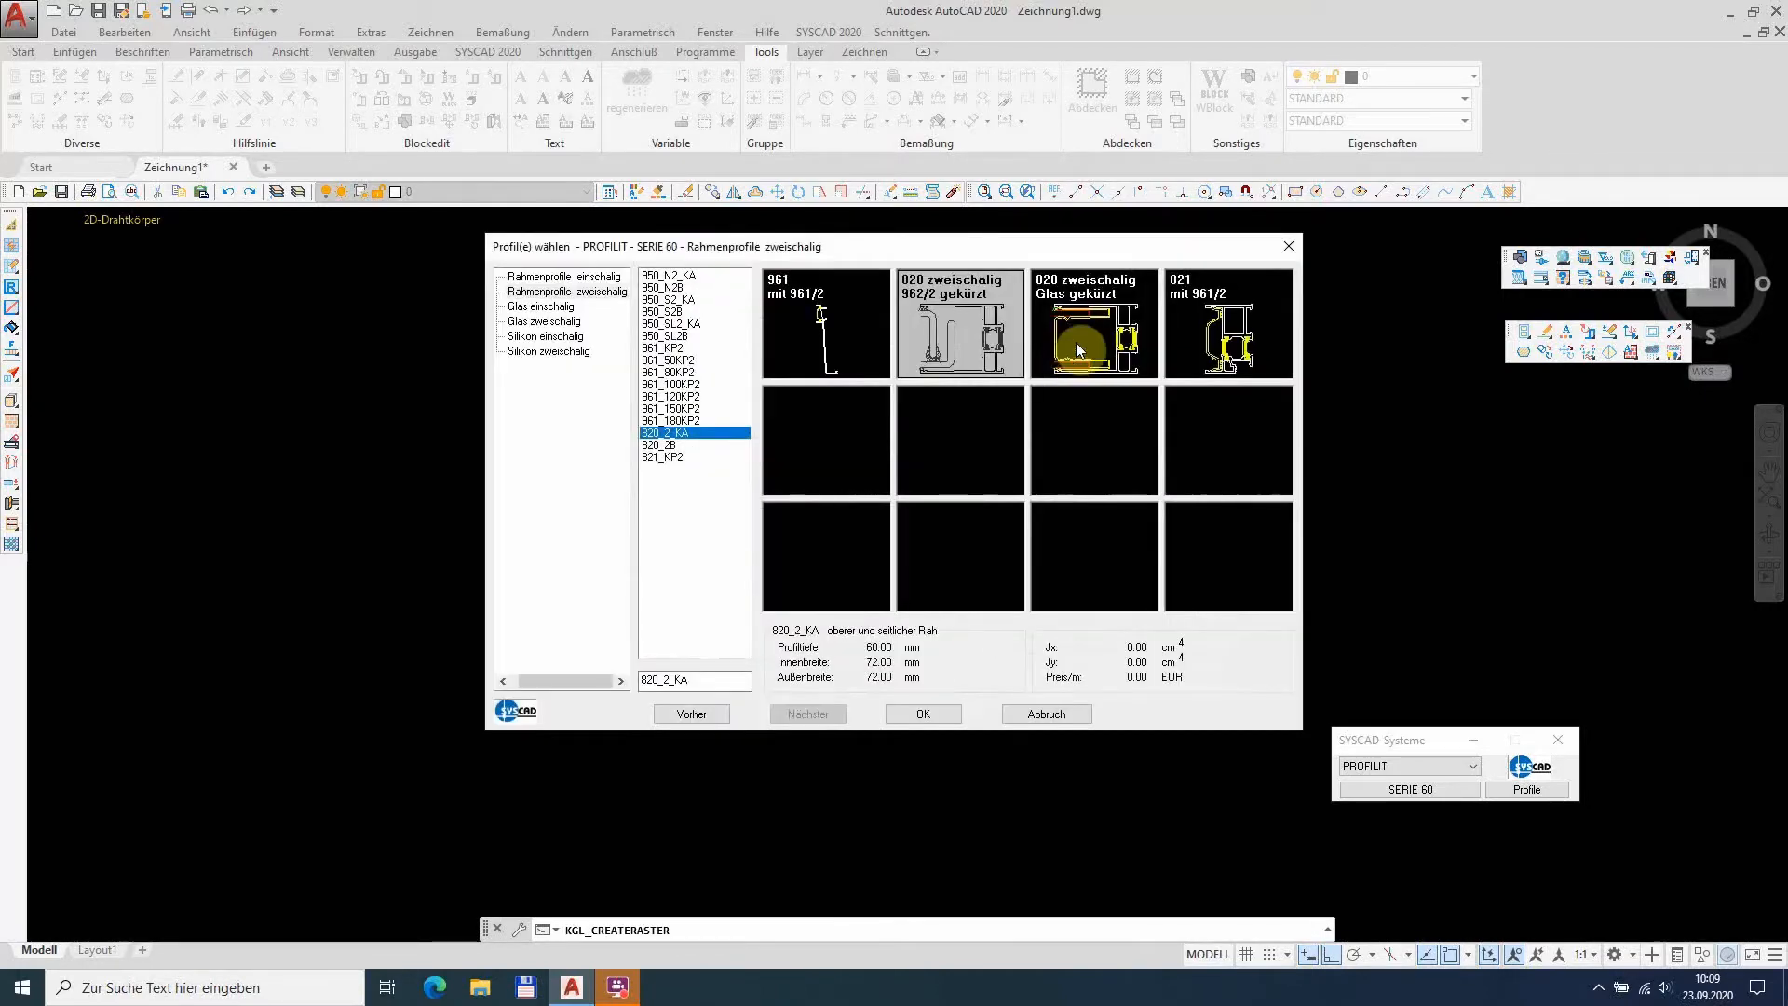
pyautogui.doubleClick(1075, 343)
pyautogui.click(881, 387)
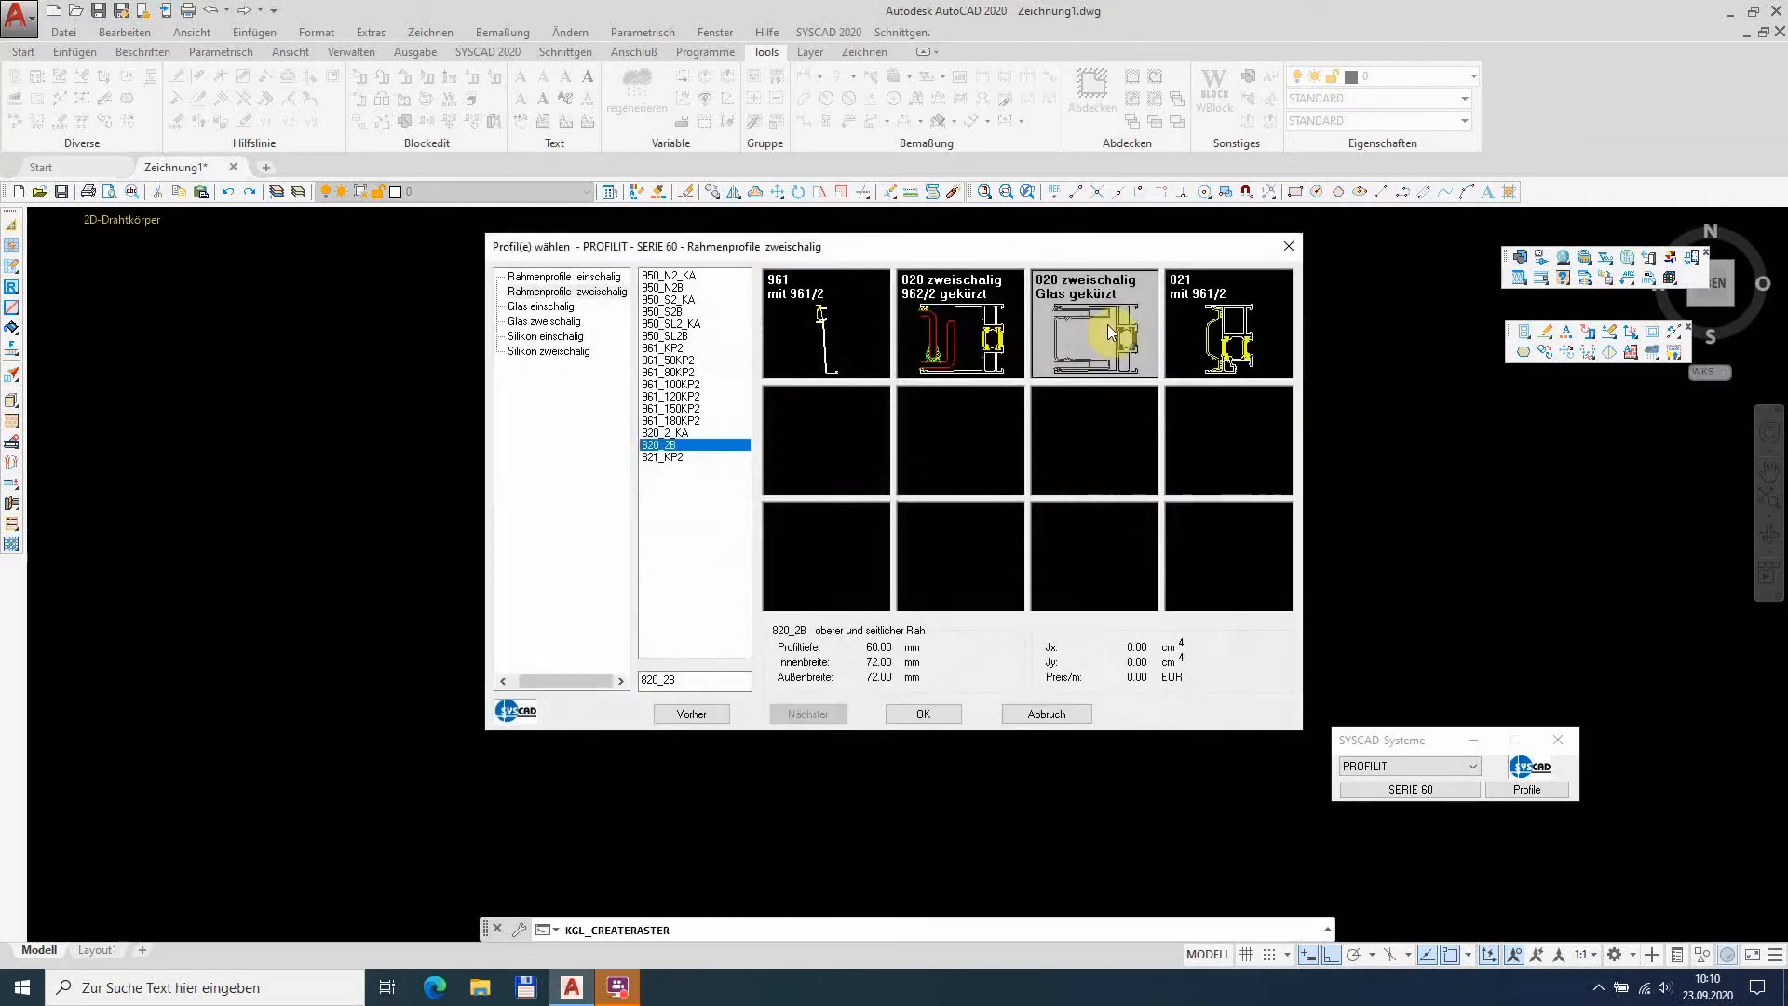
pyautogui.doubleClick(1112, 321)
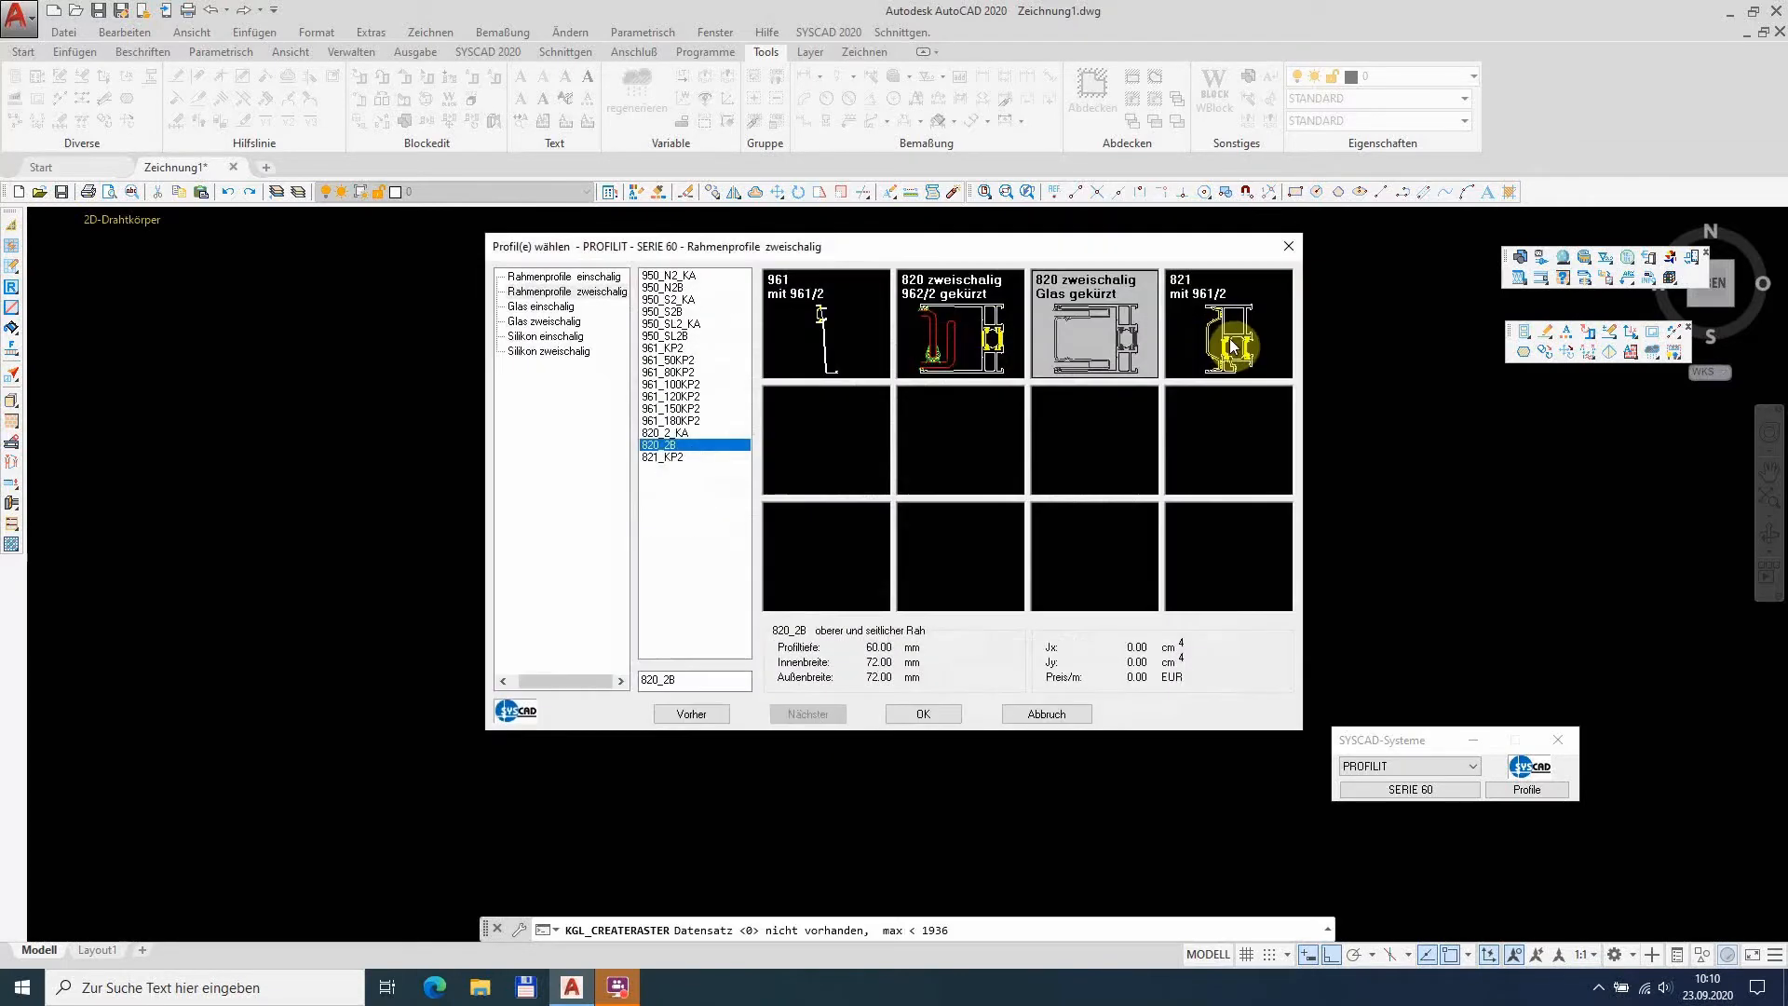
pyautogui.doubleClick(1229, 346)
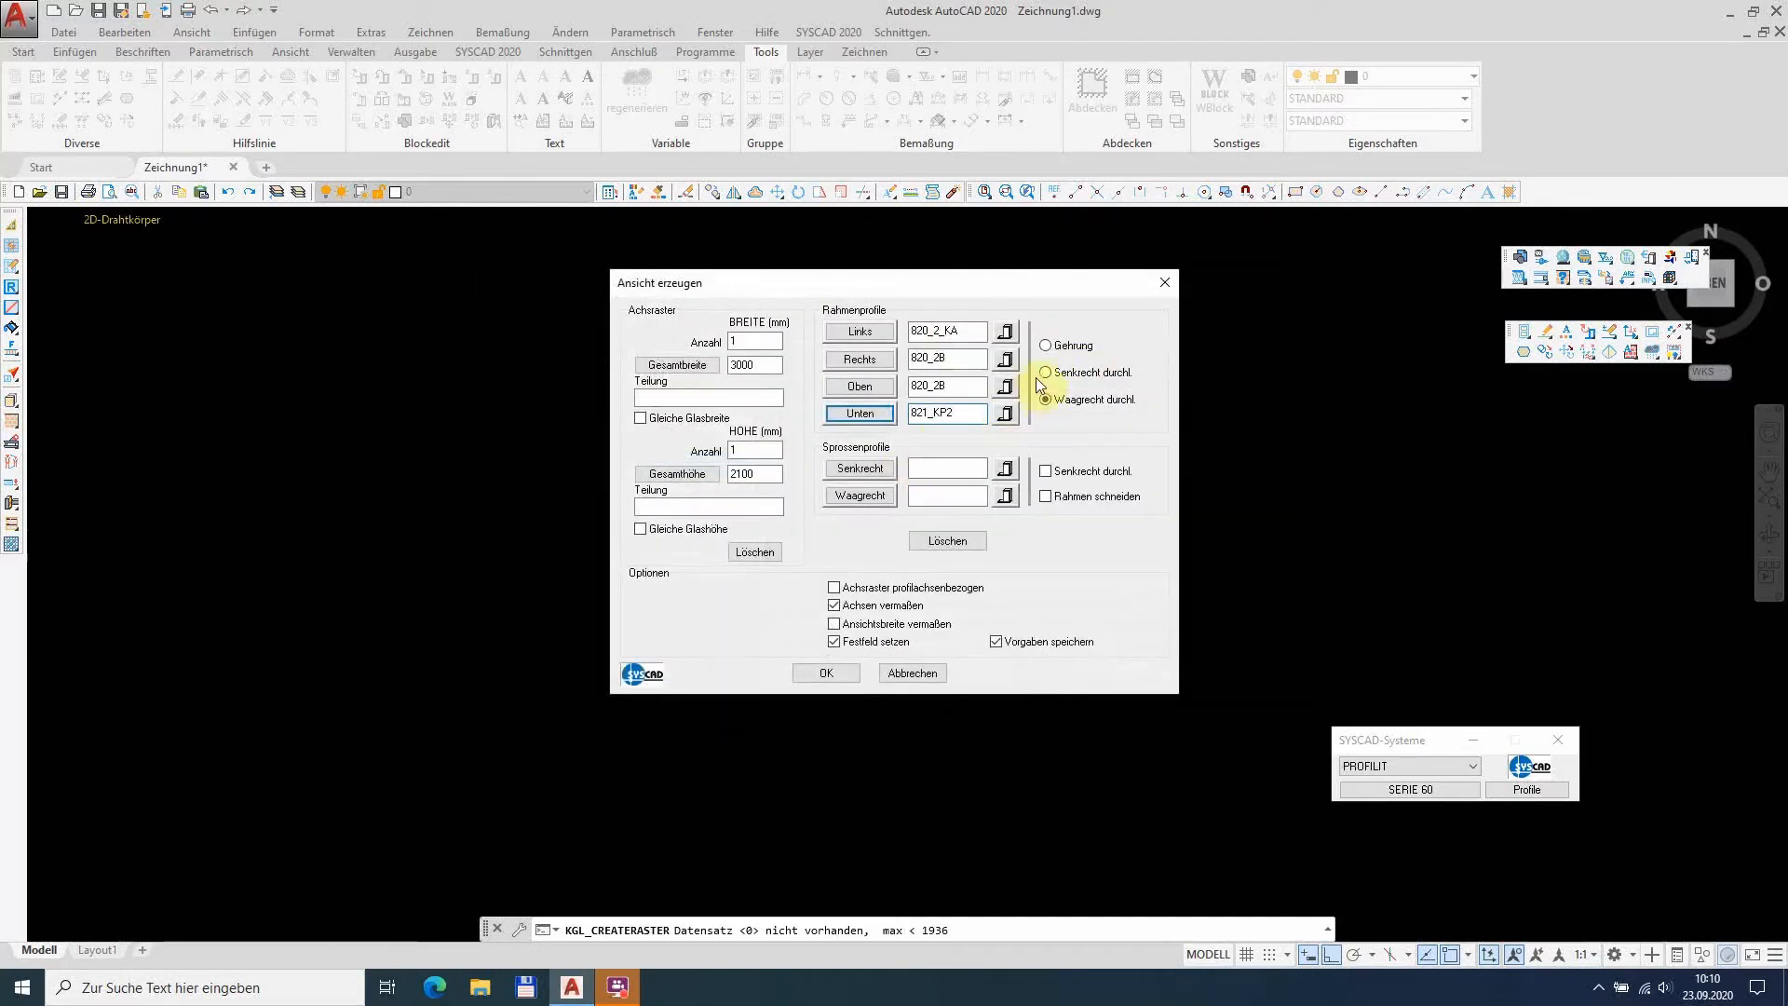
# Step: Generate the 3000 × 2100 mm frame view and place it in the empty drawing area
pyautogui.click(827, 673)
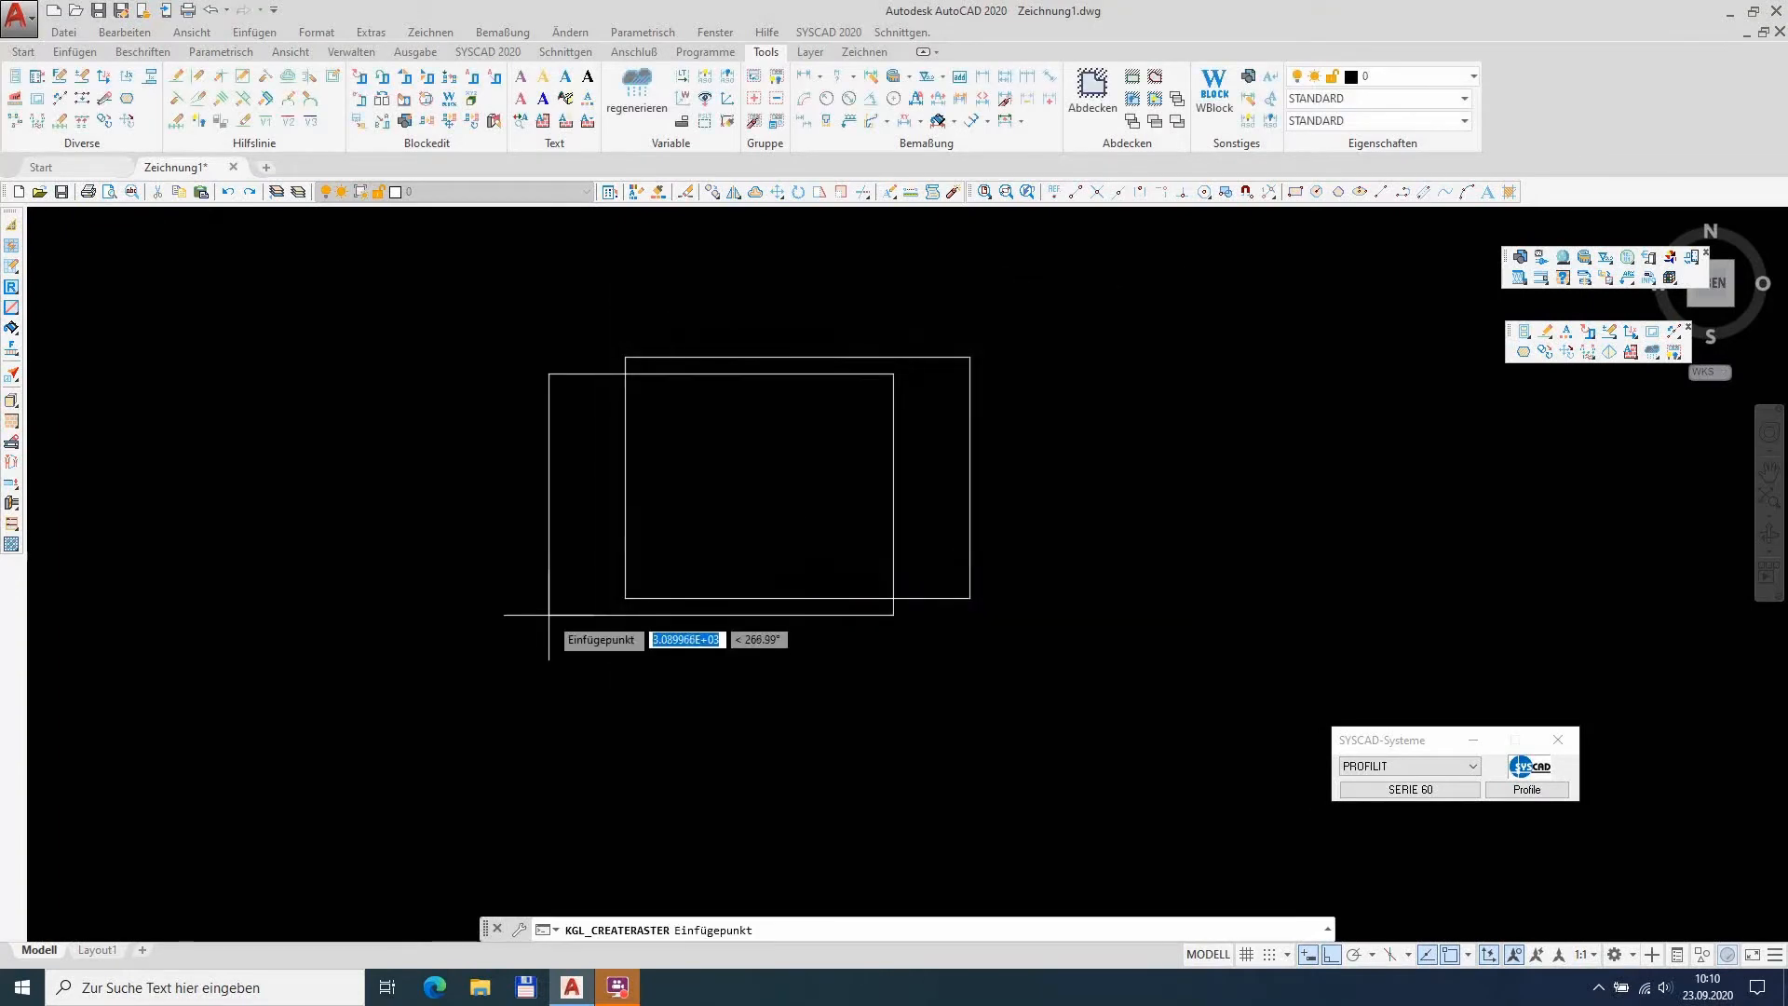
pyautogui.click(609, 586)
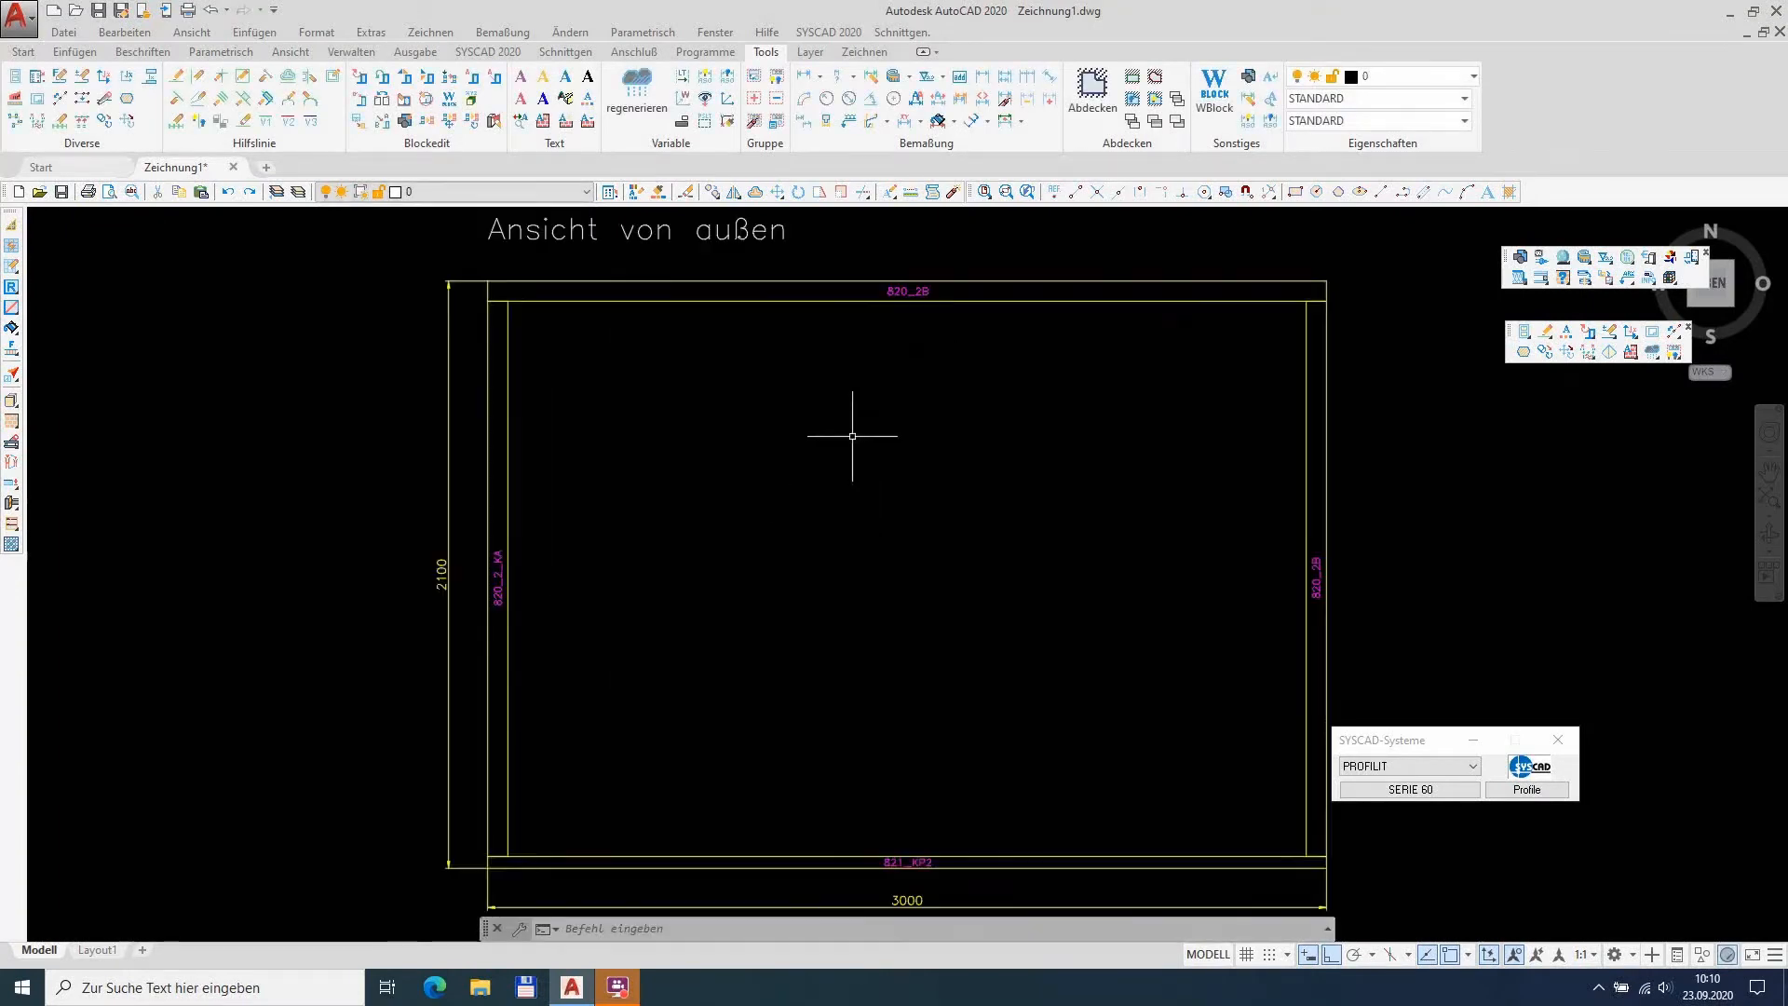
pyautogui.scroll(-2, 852, 435)
pyautogui.moveTo(852, 435); pyautogui.dragTo(567, 384, button='middle')
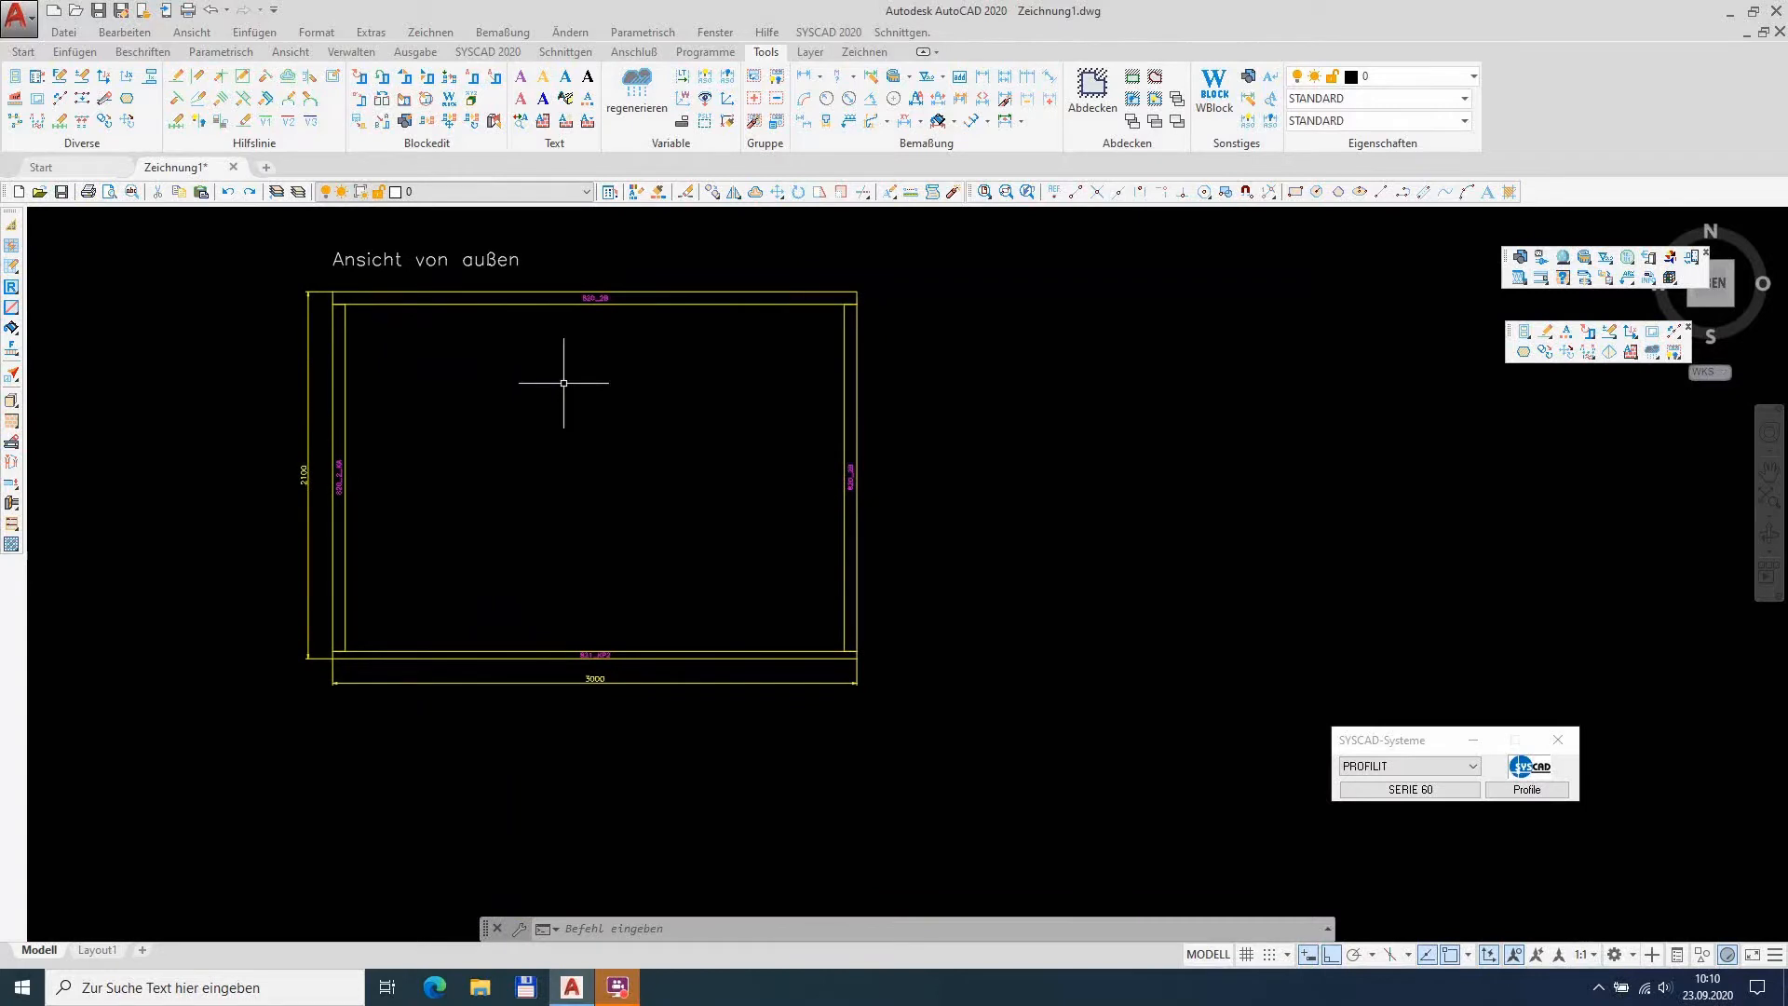
# Step: Insert a K22 zweischalig eingebaut glass profile (K22_2C) from the lower-left inner frame corner up to the top frame, shifted inward
pyautogui.click(12, 307)
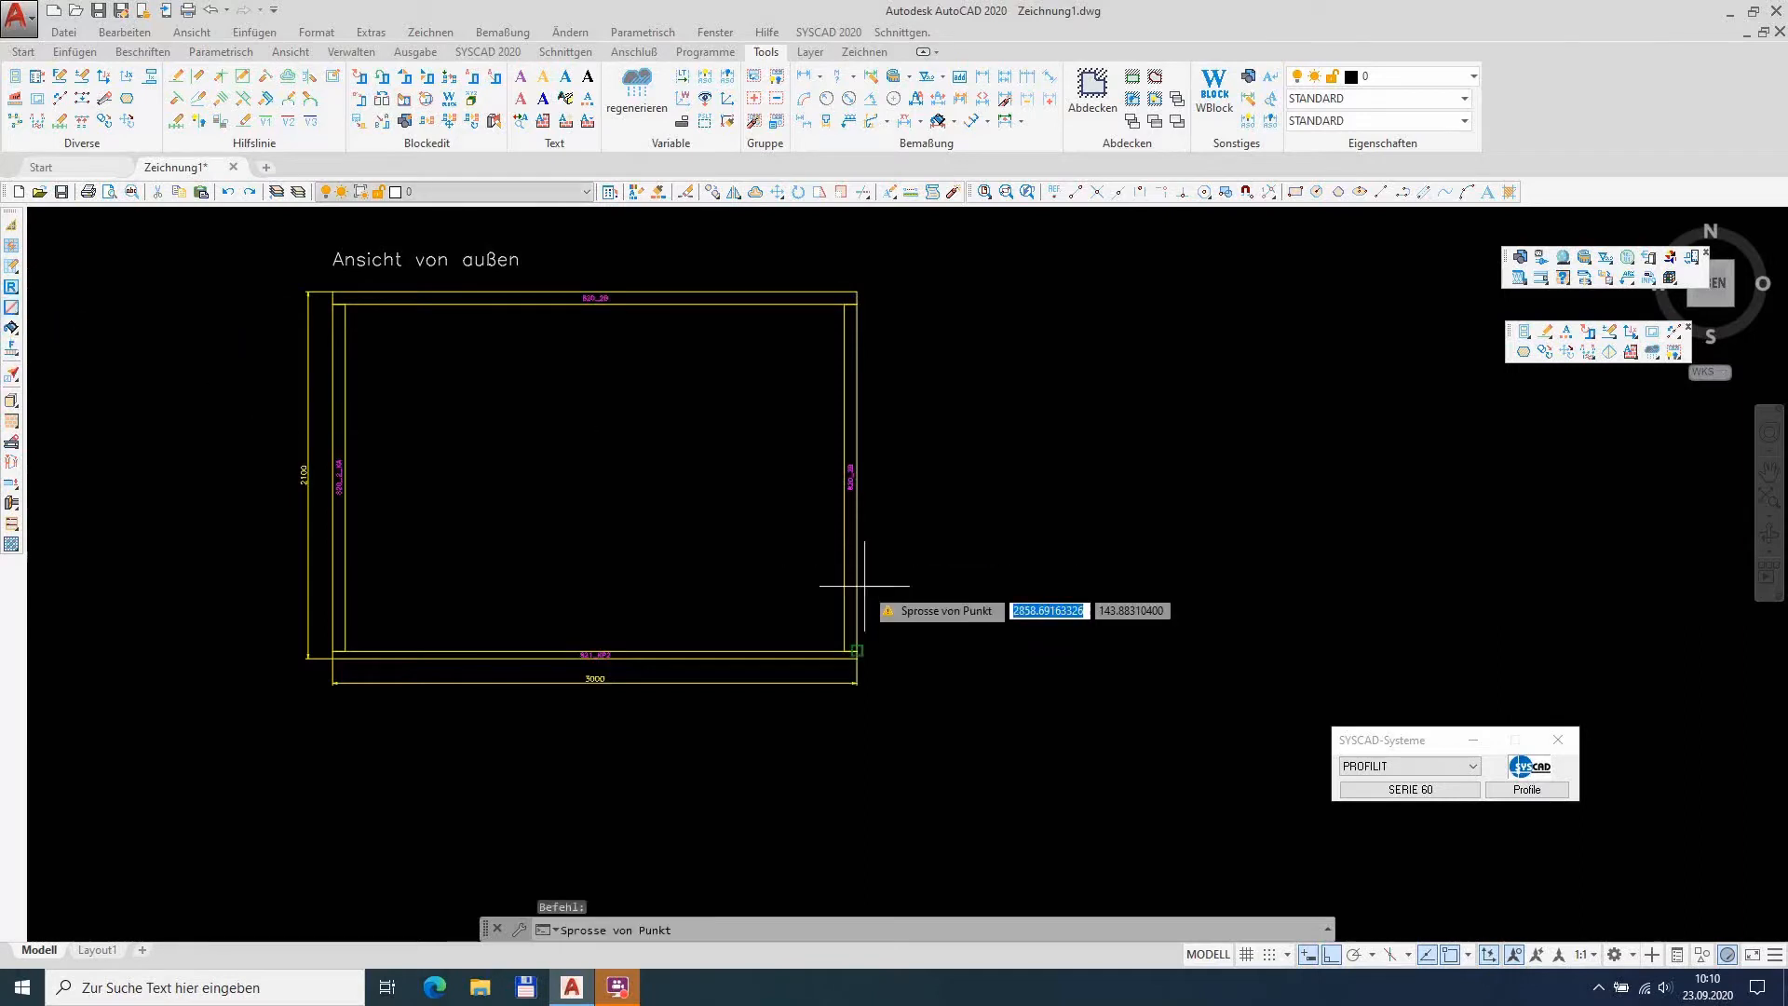
pyautogui.click(346, 649)
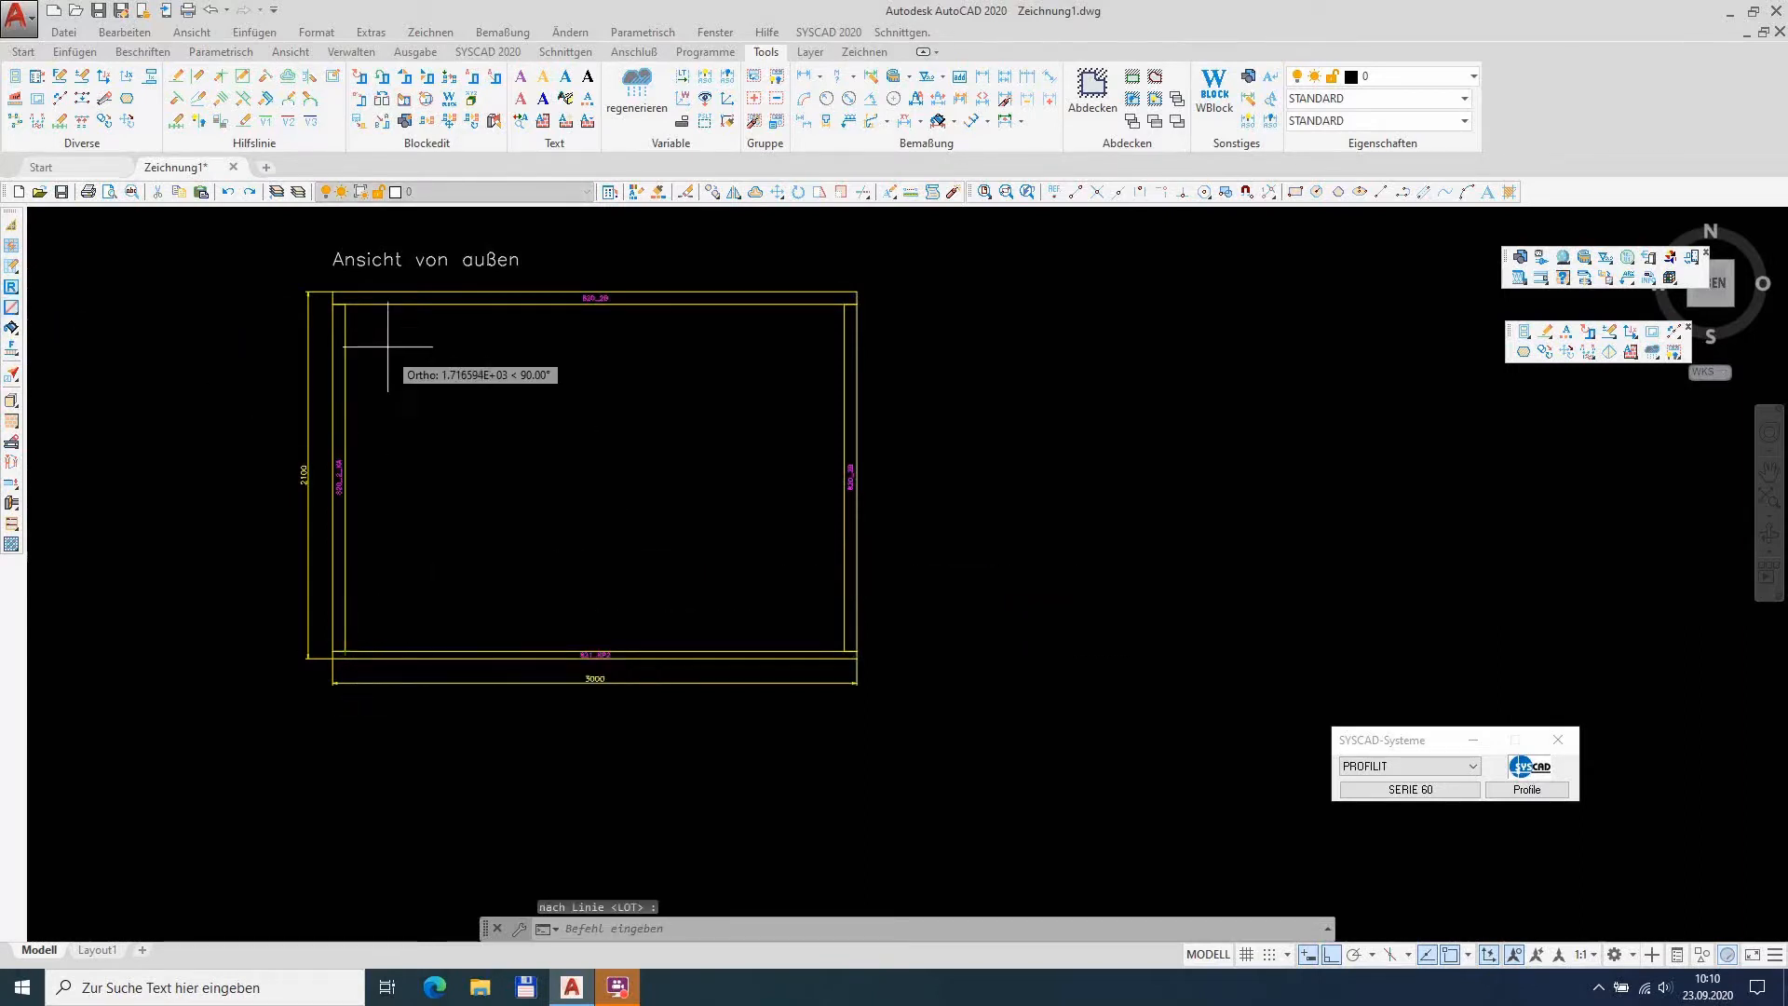
pyautogui.click(352, 307)
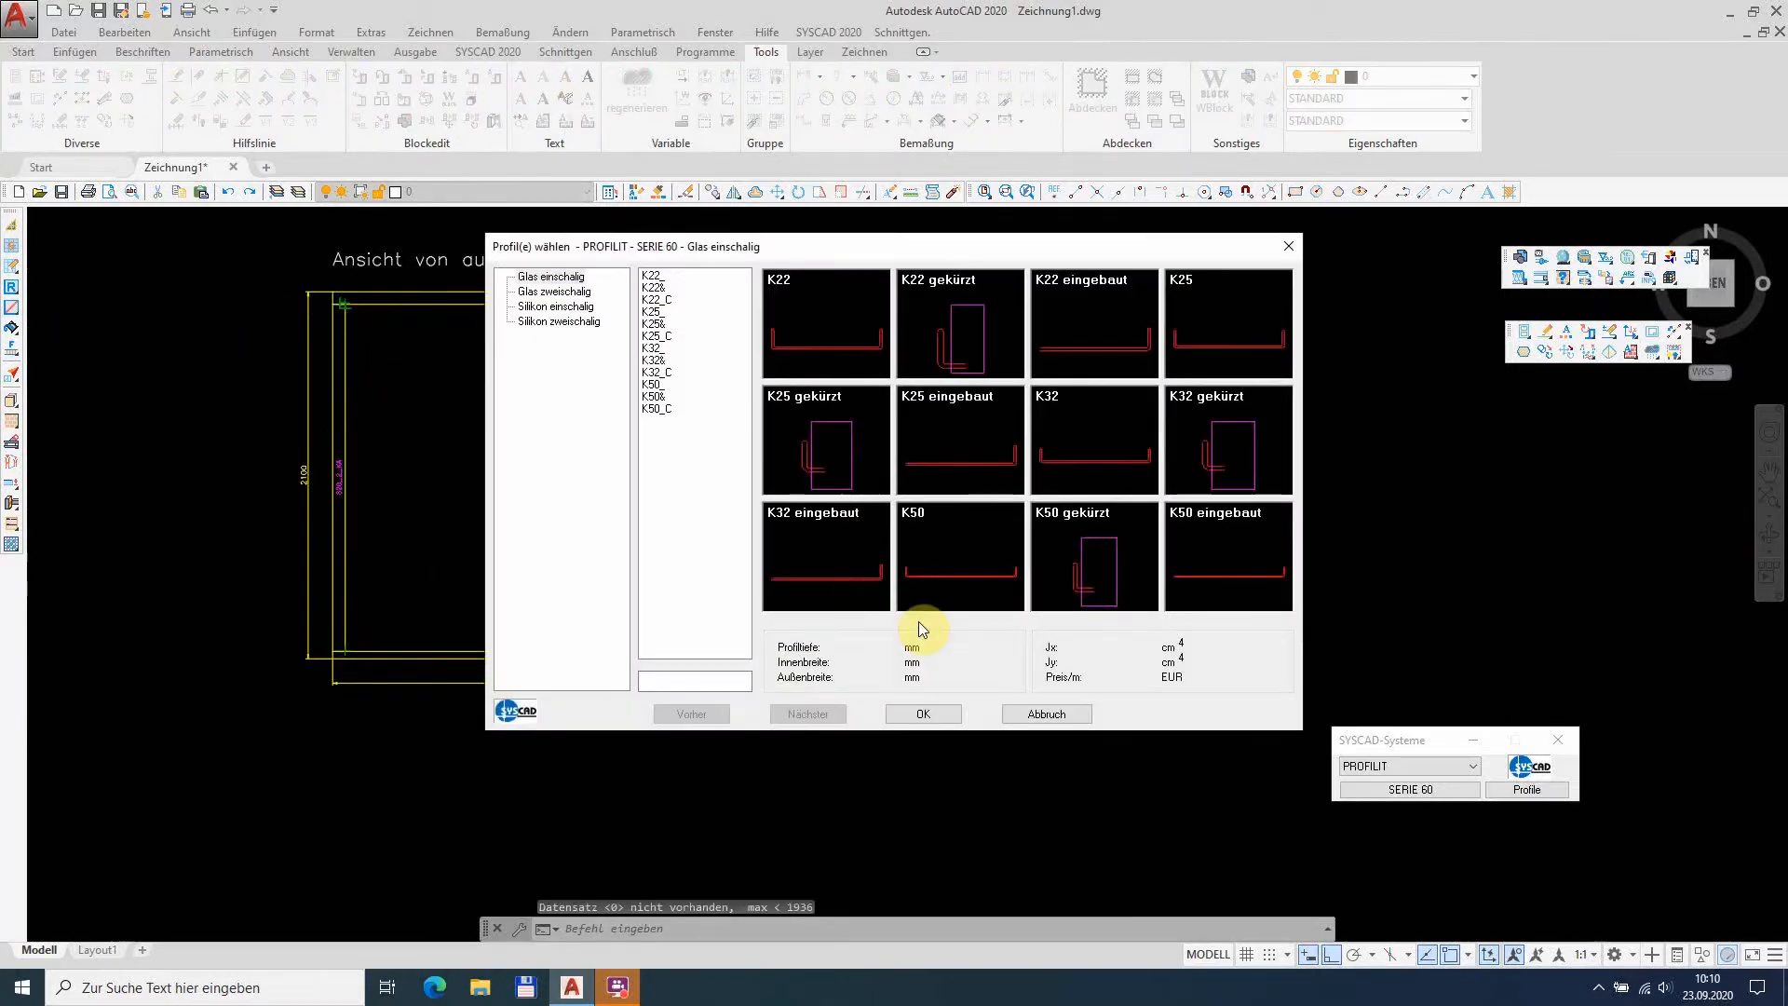
pyautogui.click(579, 294)
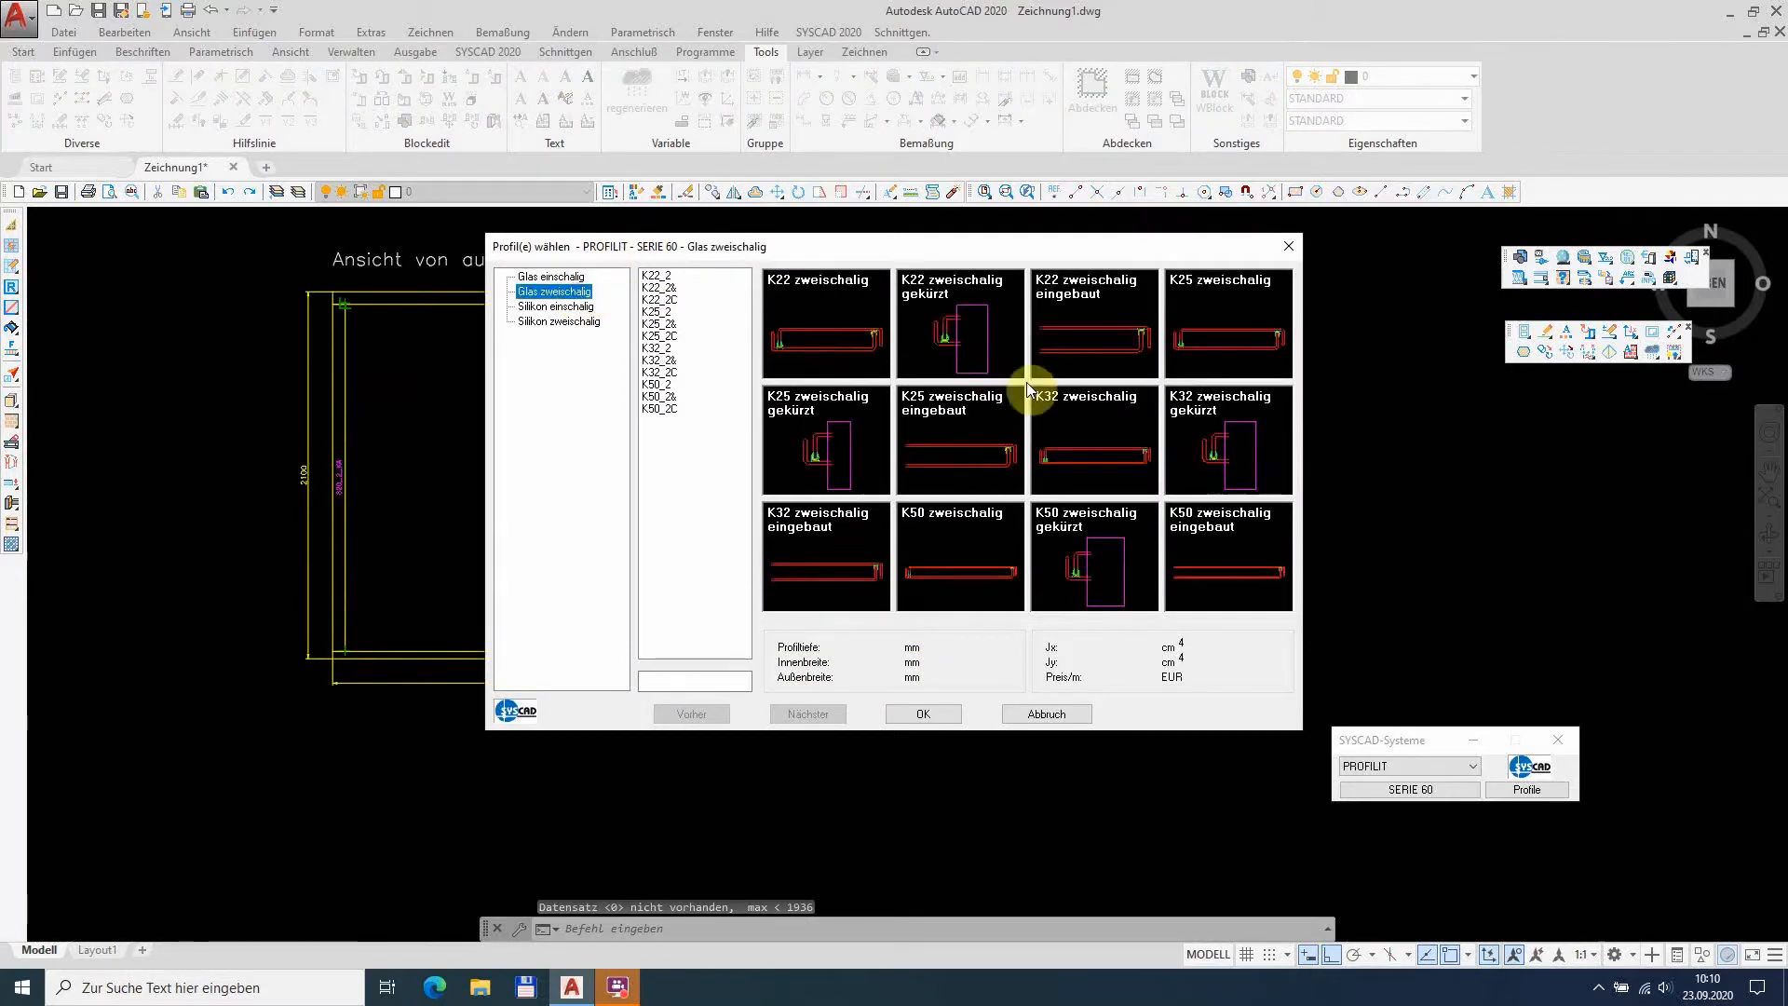
pyautogui.doubleClick(1088, 327)
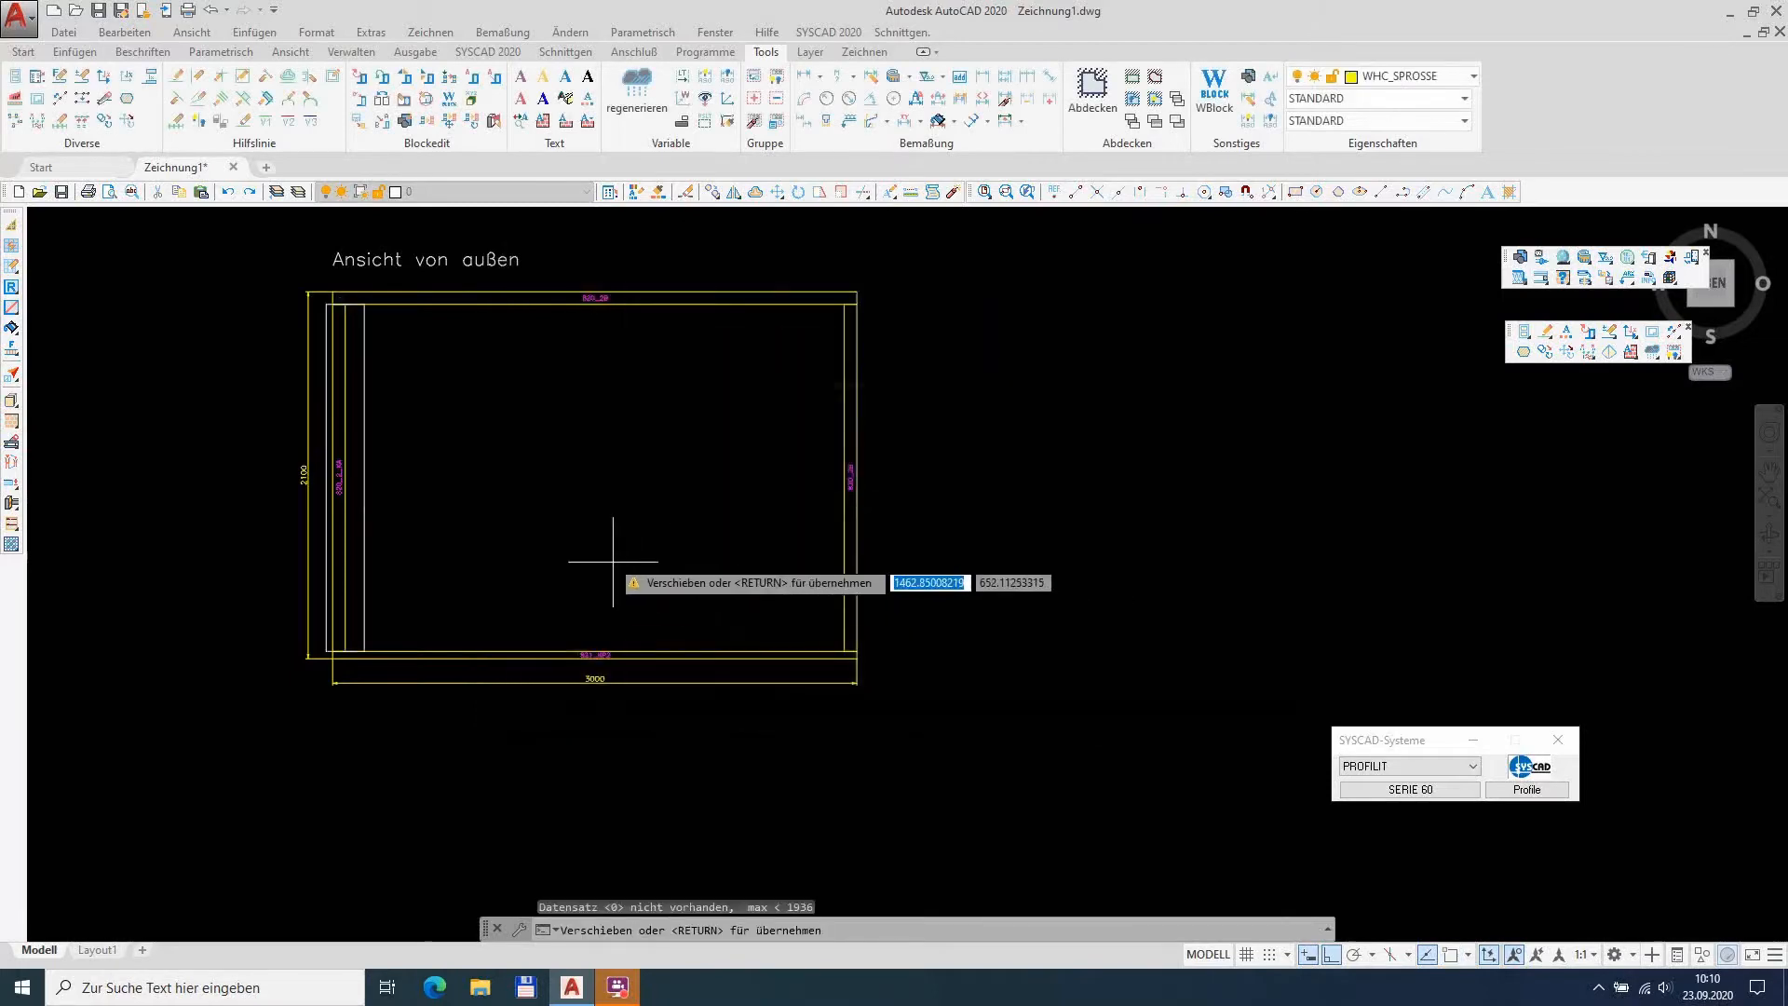
pyautogui.press('Return')
pyautogui.click(695, 511)
pyautogui.press('Return')
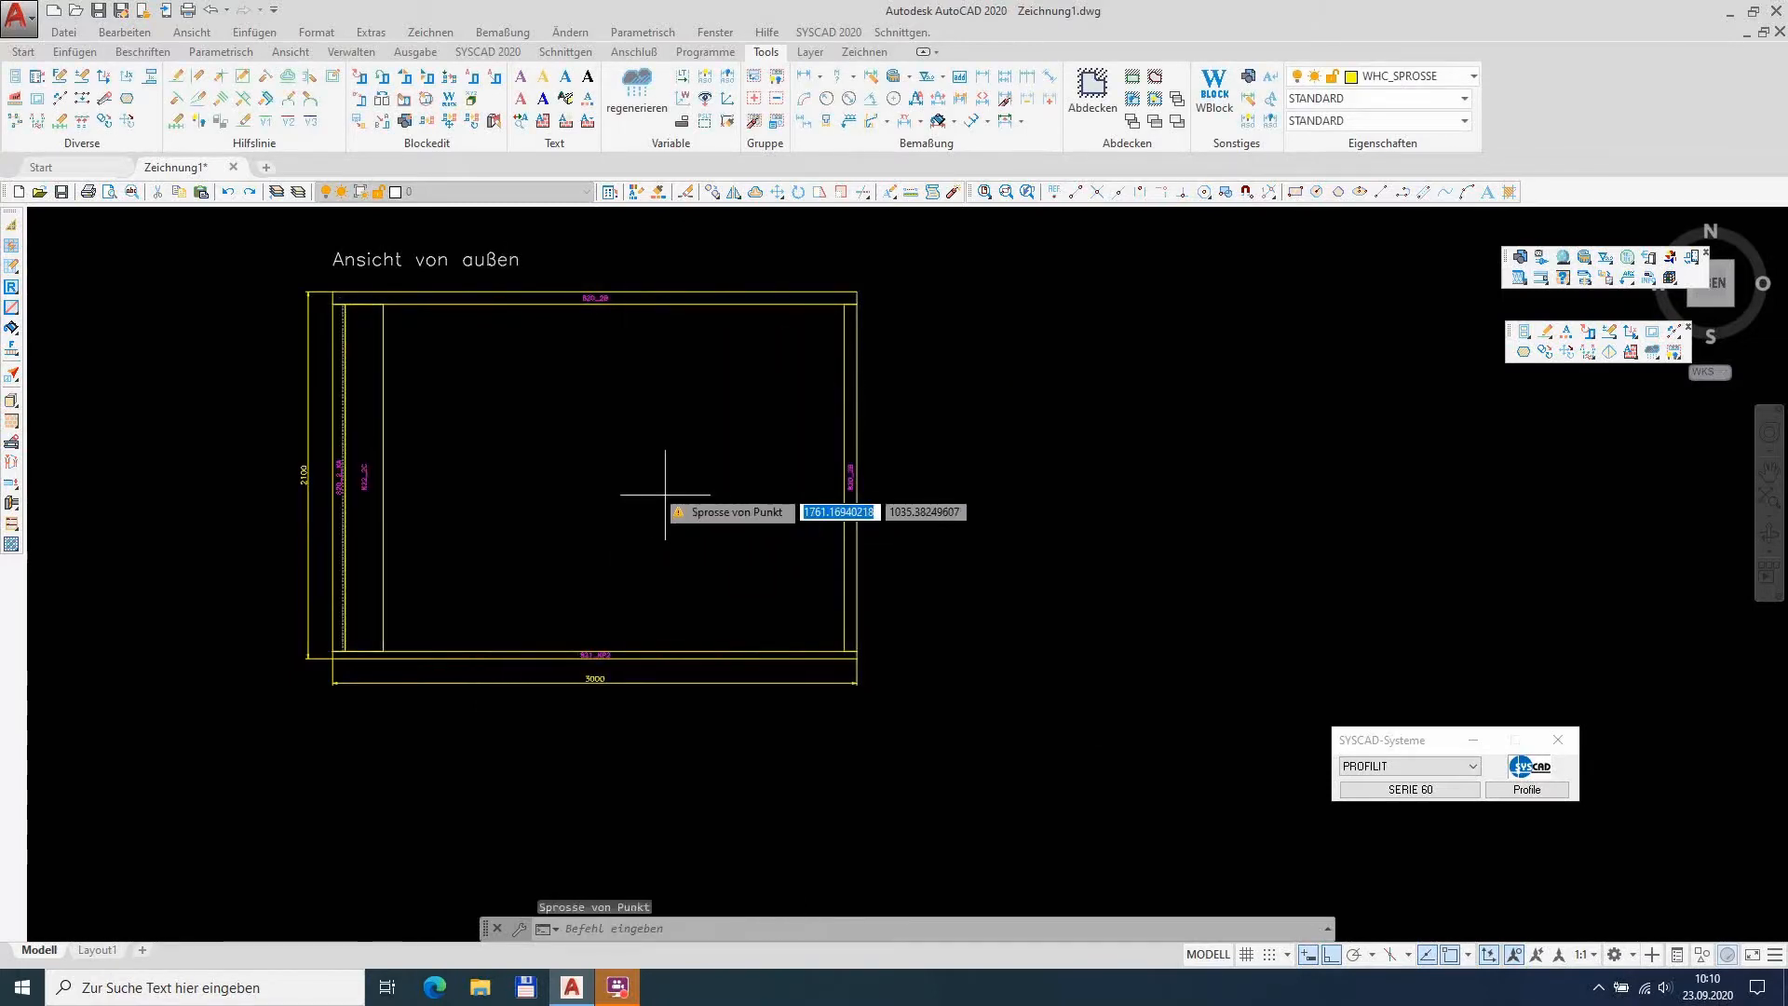
# Step: Insert a vertical Silikon zweischalig joint along the right edge of the first glass profile, from bottom to top frame, and end the command
pyautogui.click(462, 472)
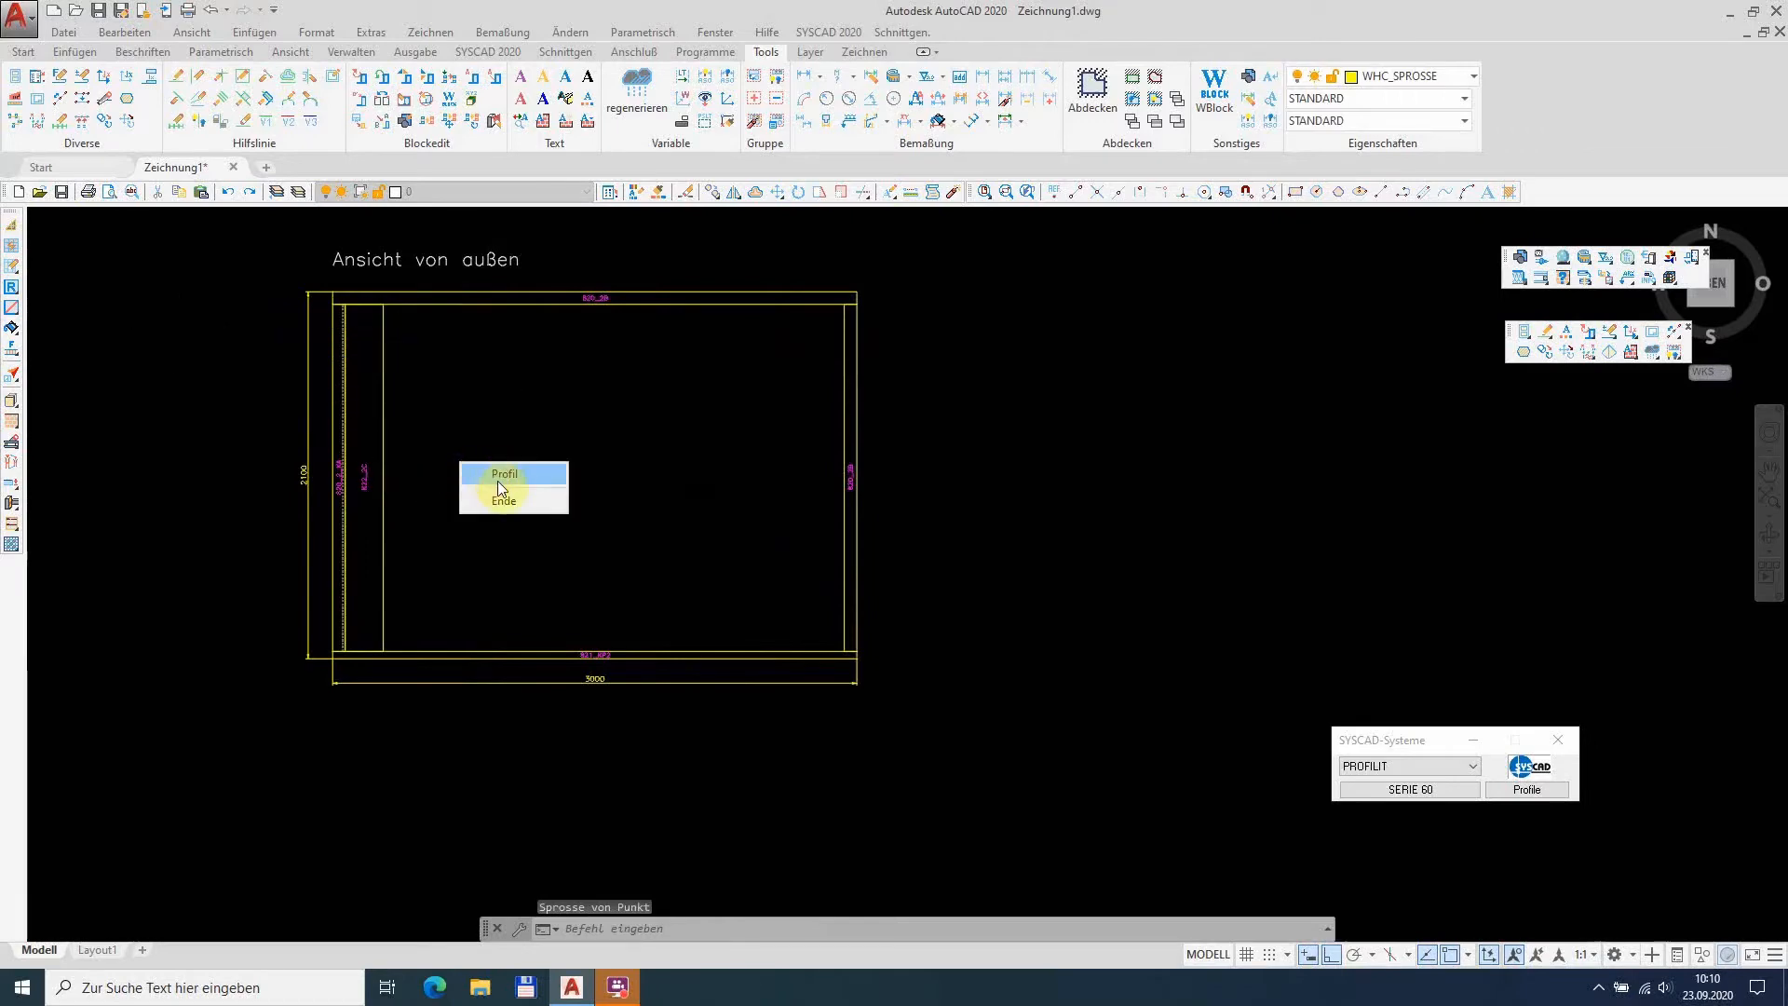
pyautogui.click(518, 478)
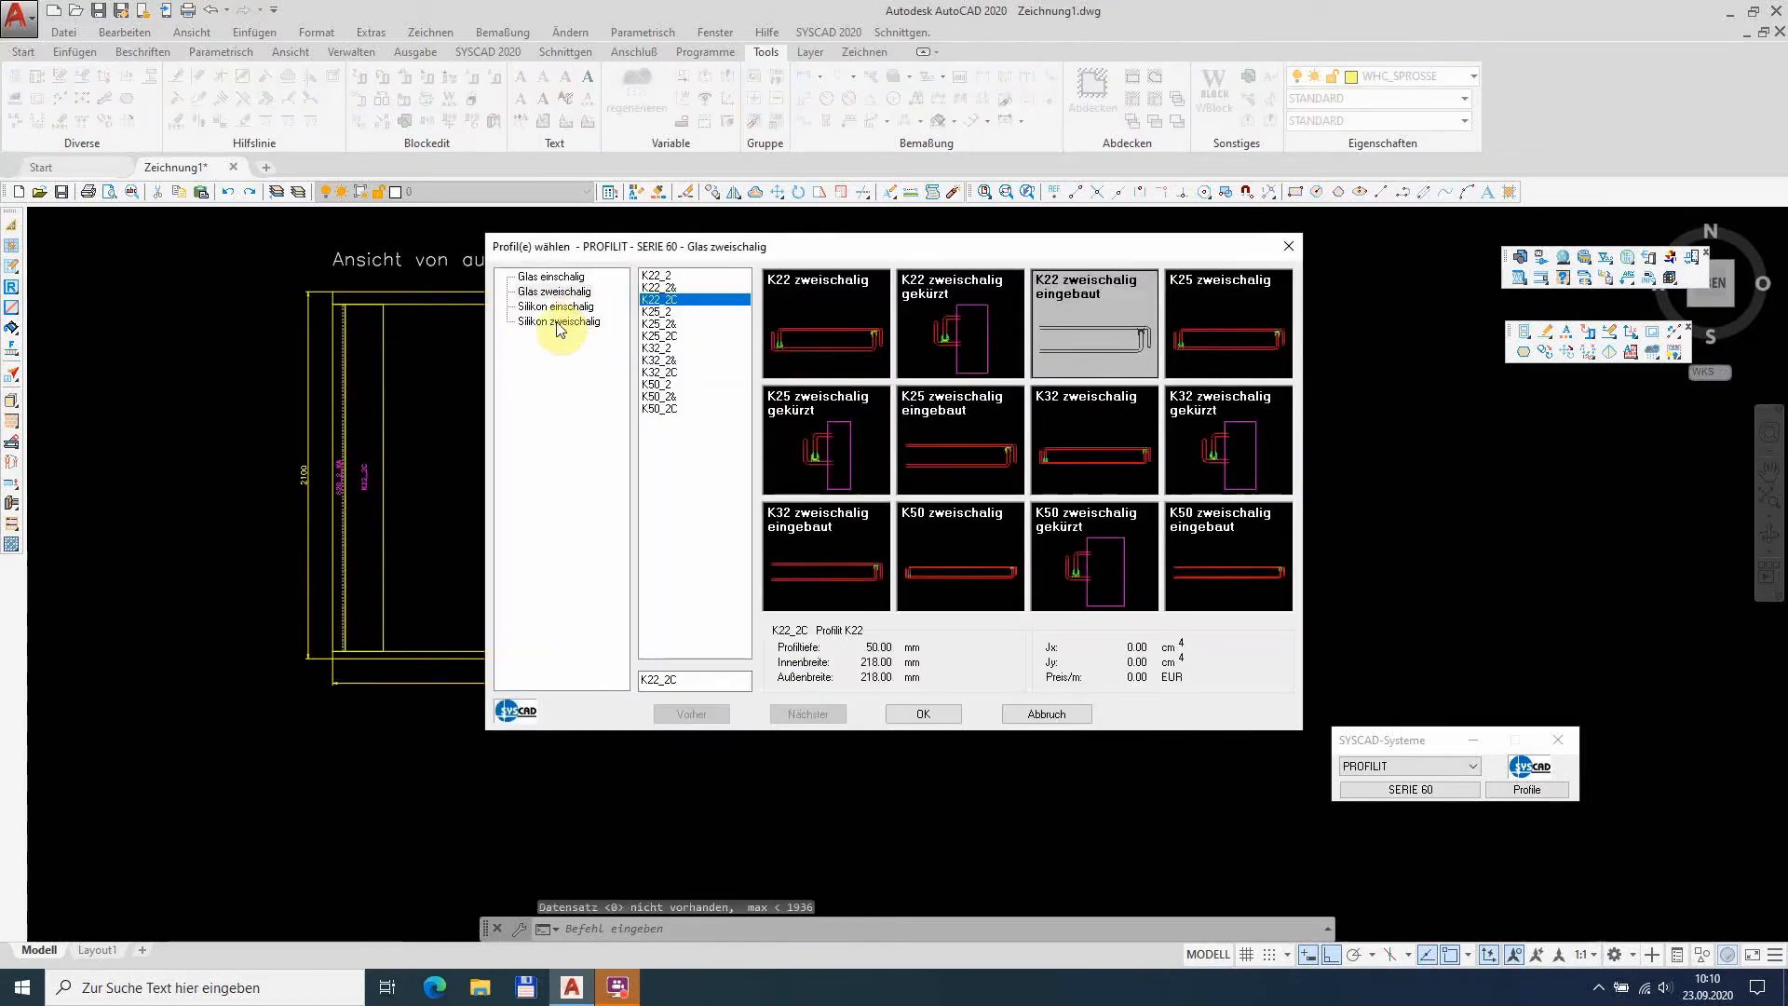
pyautogui.click(559, 322)
pyautogui.doubleClick(820, 337)
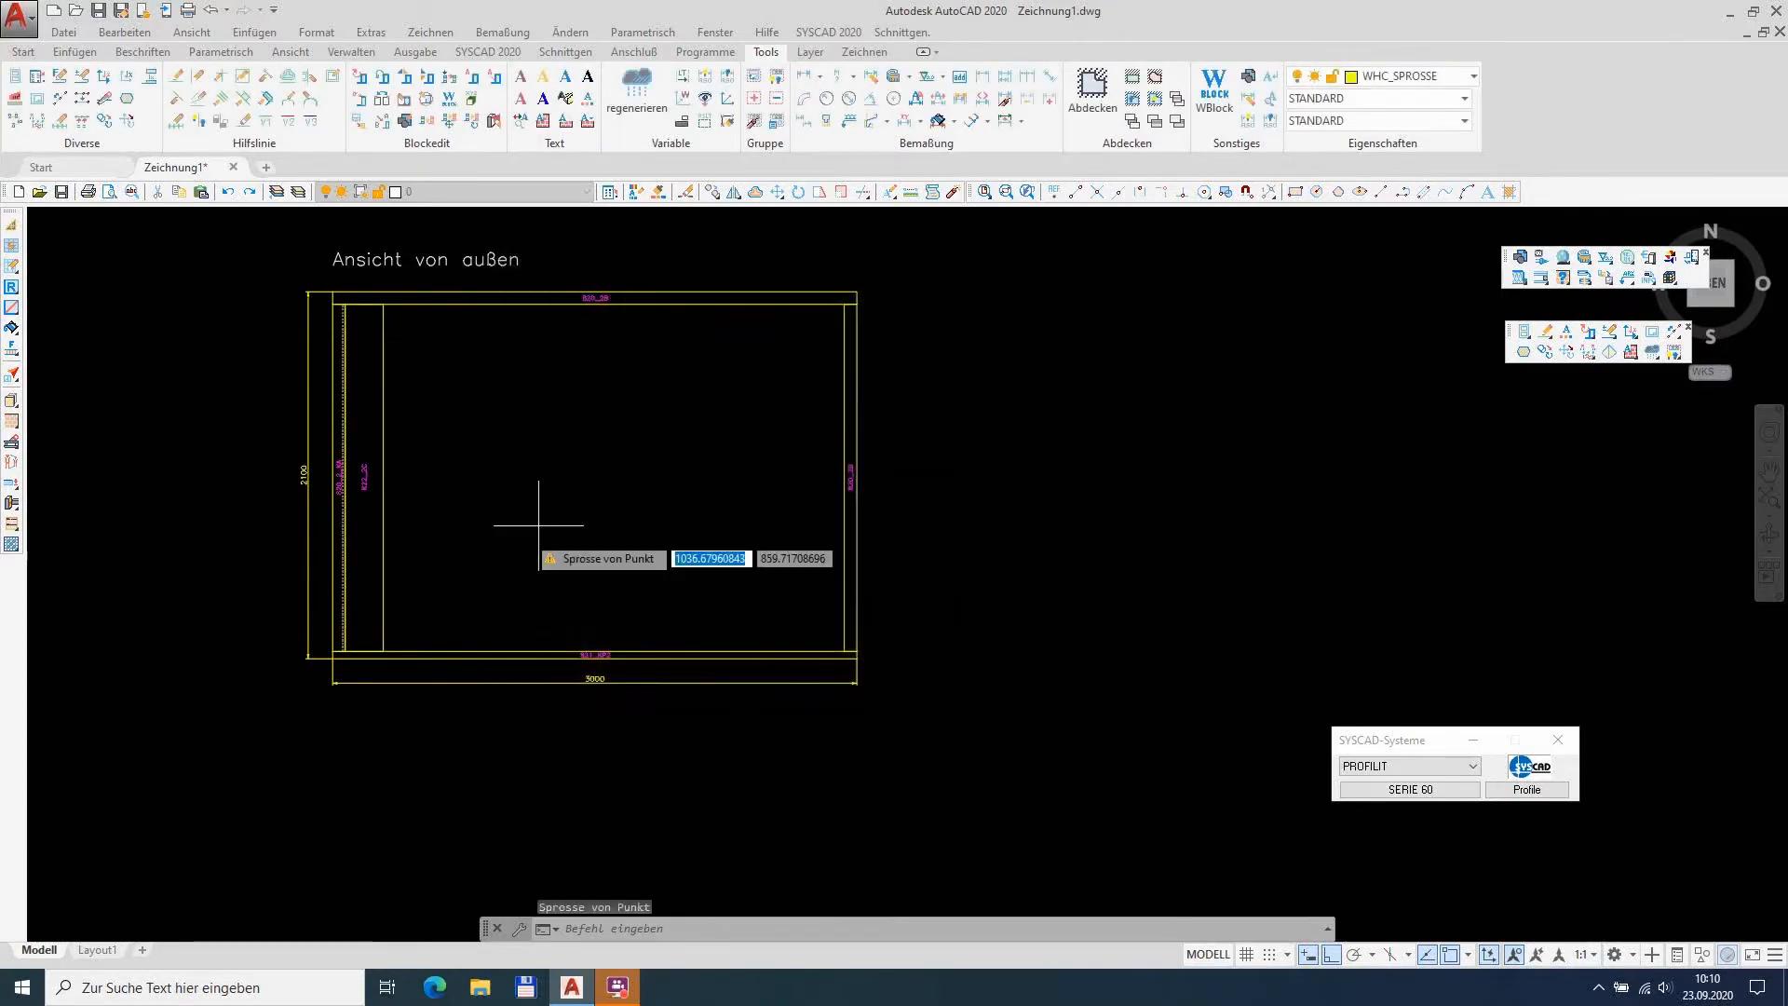
pyautogui.click(390, 644)
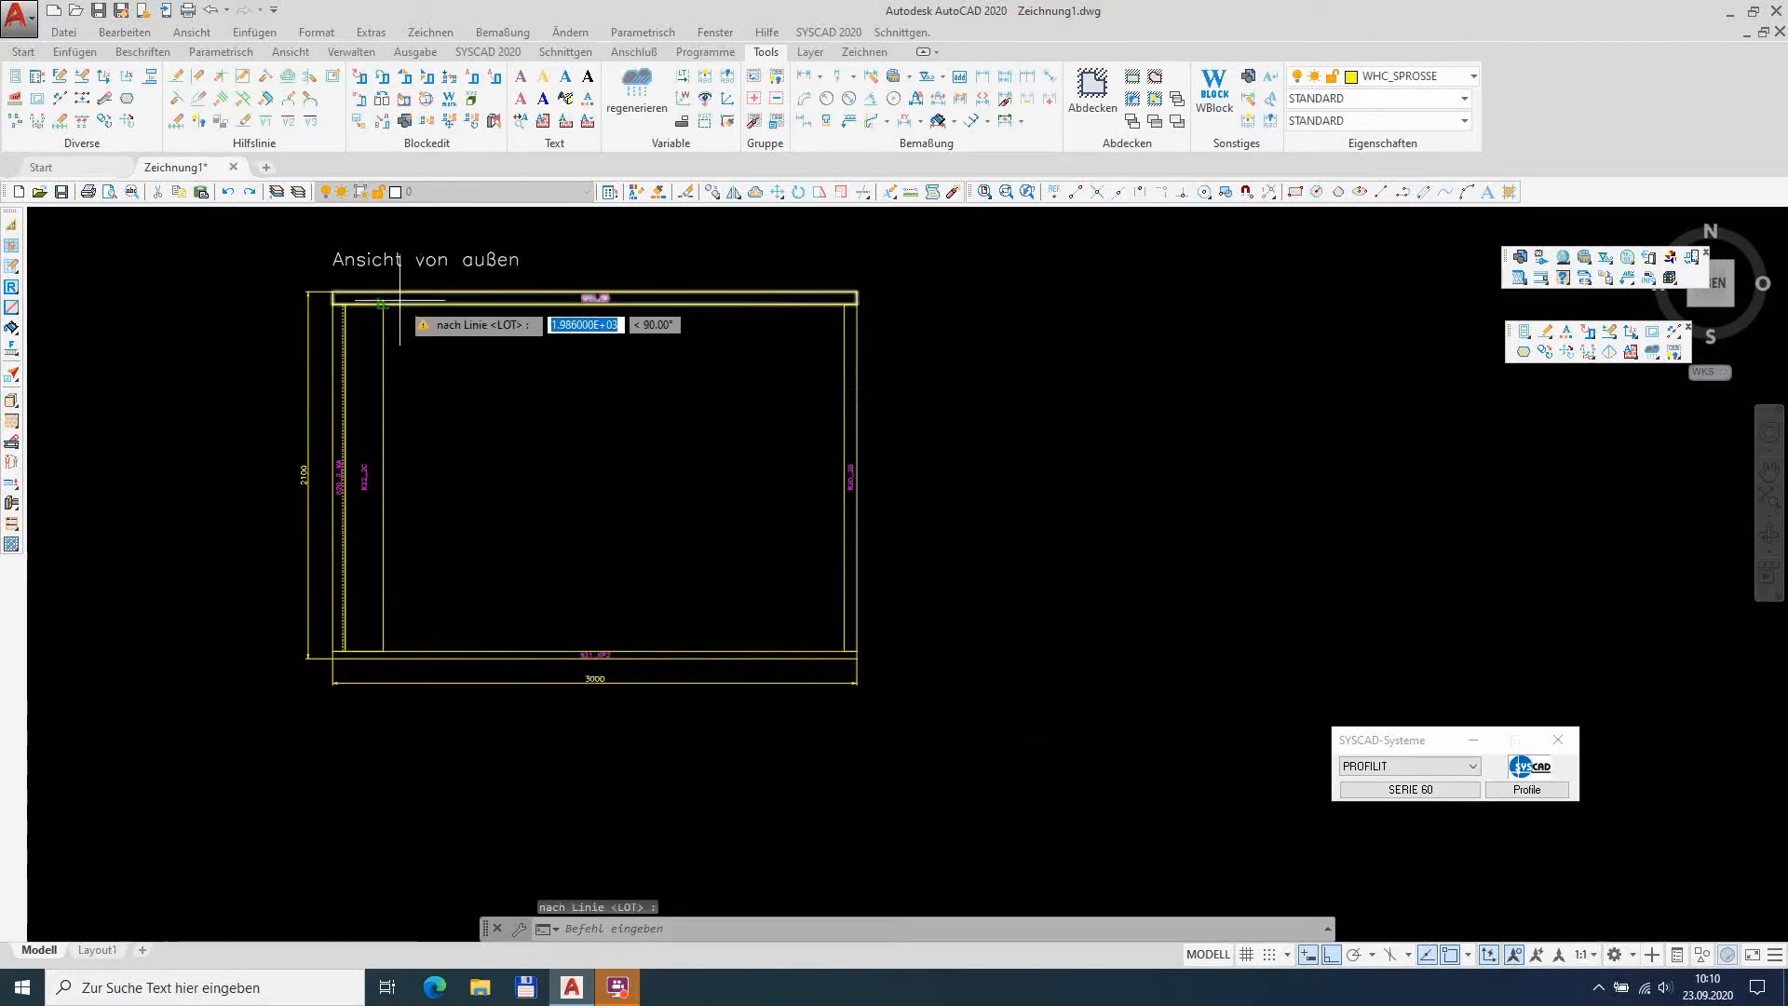
pyautogui.click(413, 298)
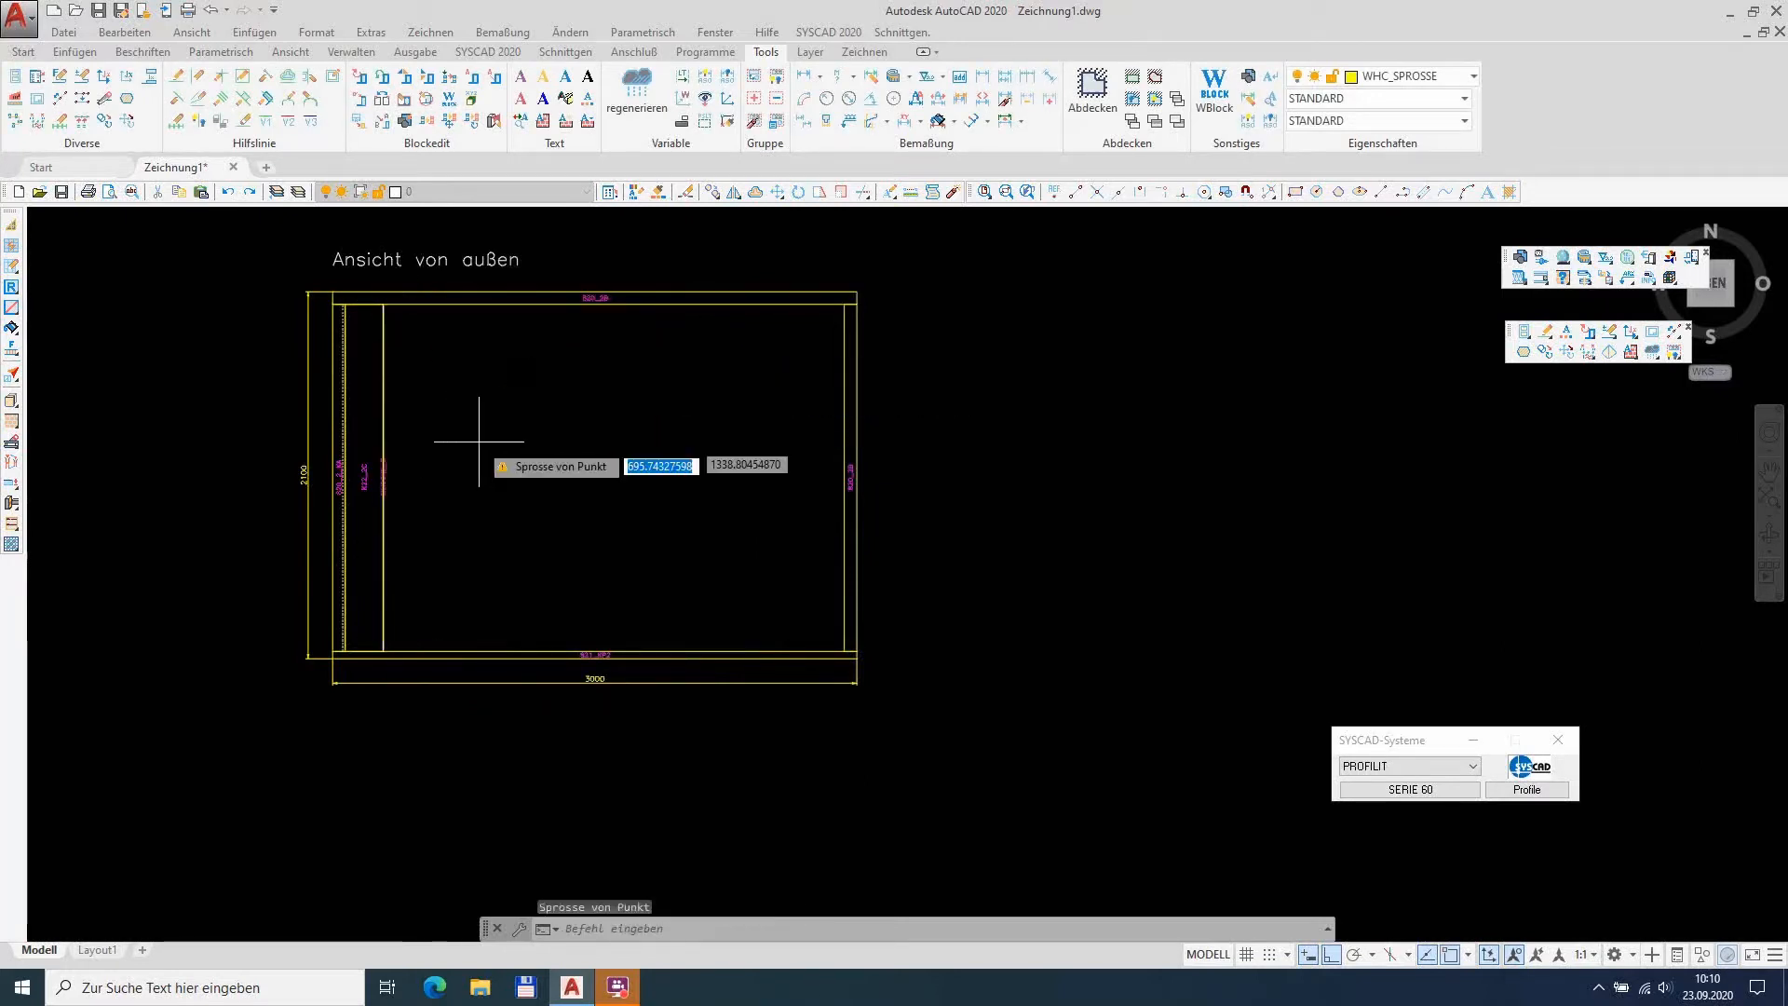
pyautogui.press('Return')
pyautogui.click(526, 473)
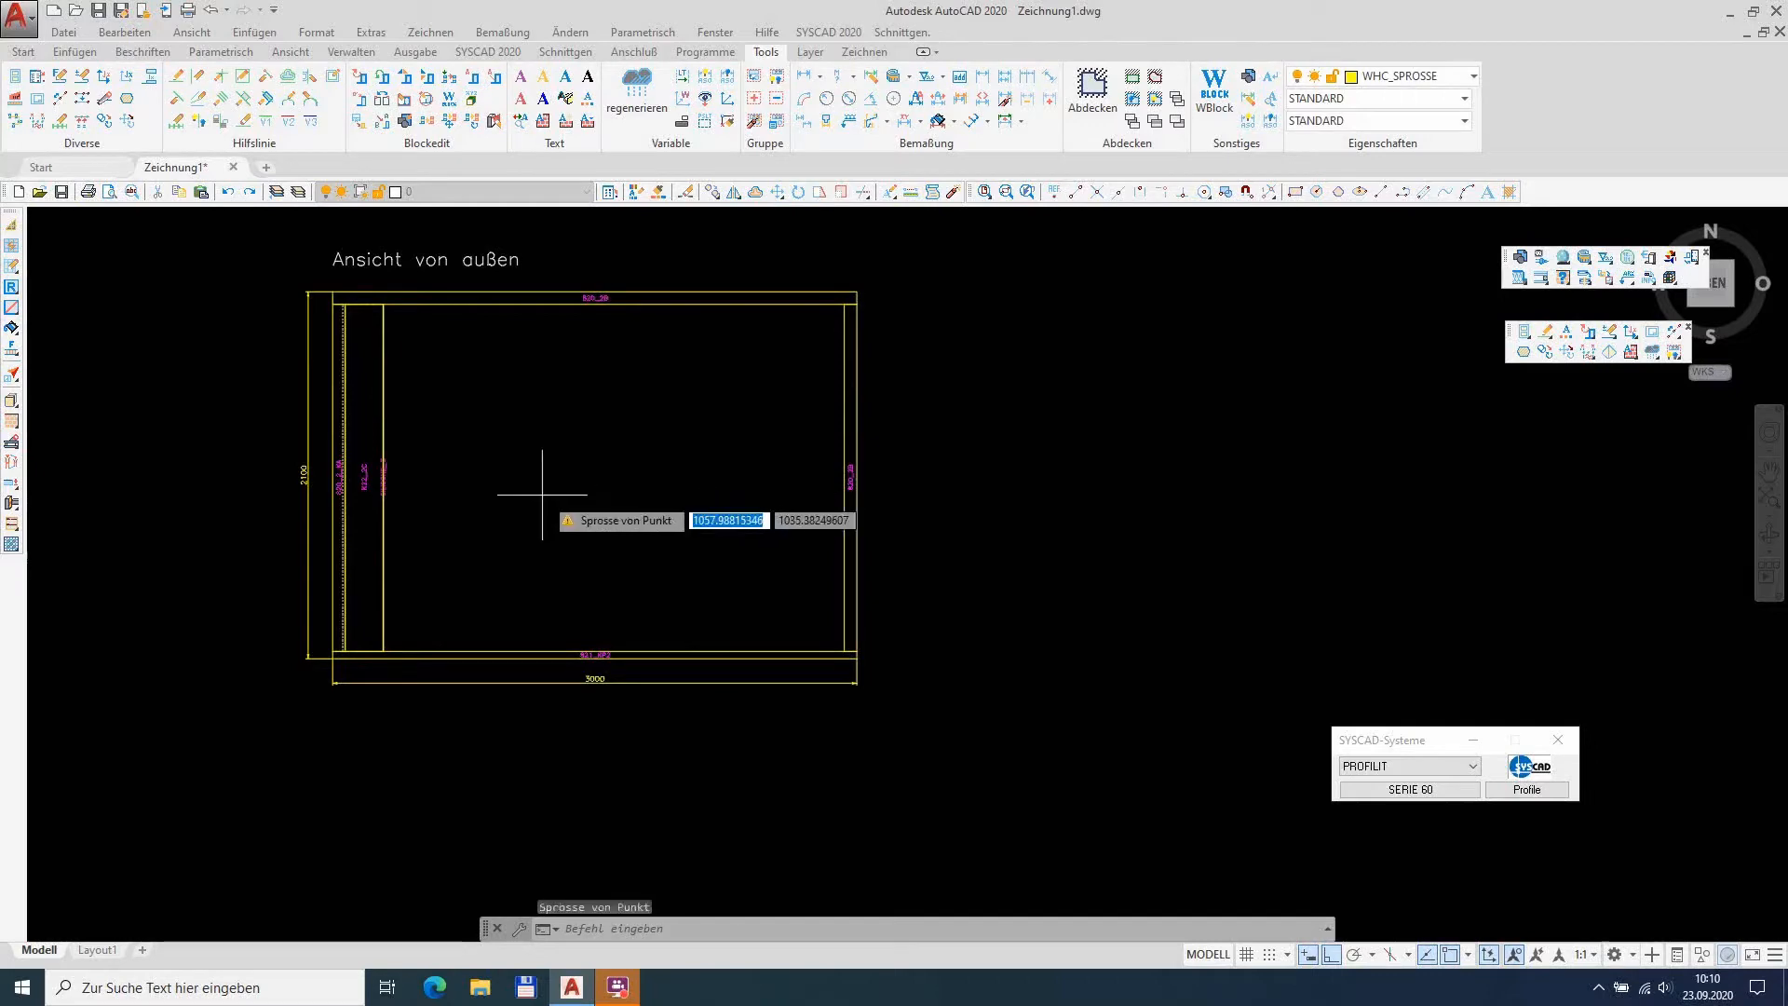
pyautogui.click(592, 544)
# Step: Move the silicone joint right by half its width so its left edge lies on the glass profile's edge
pyautogui.scroll(8, 379, 638)
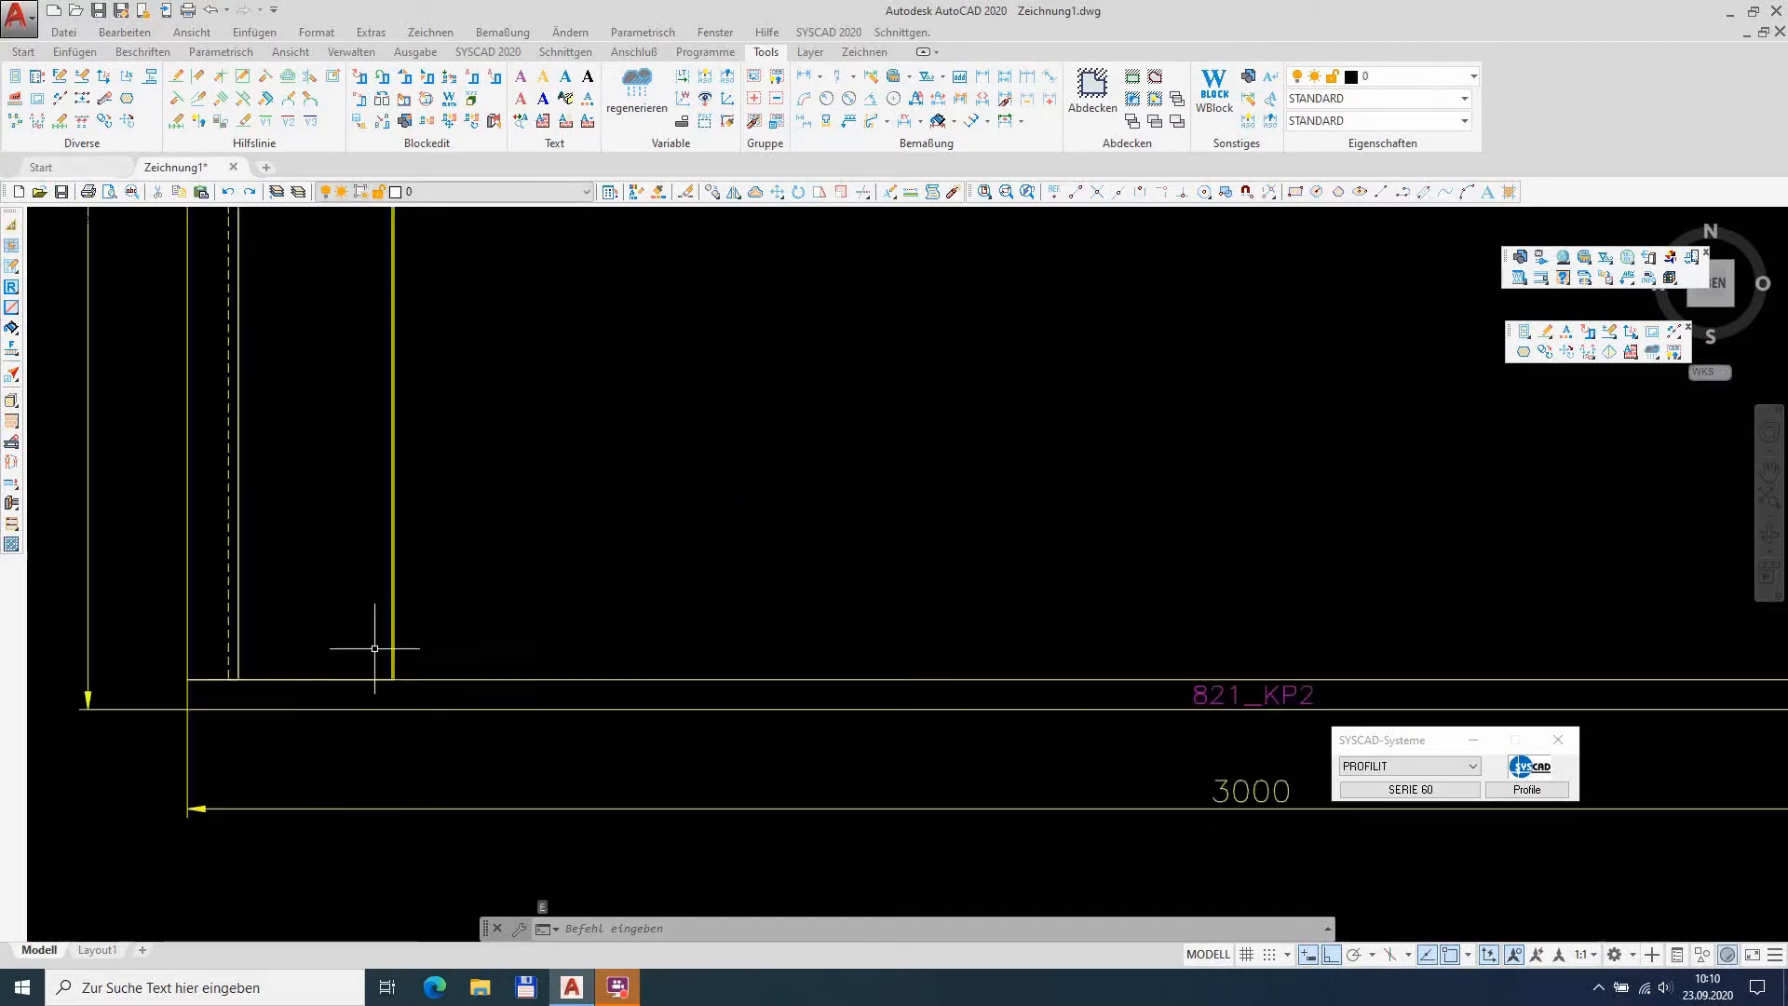
pyautogui.click(367, 756)
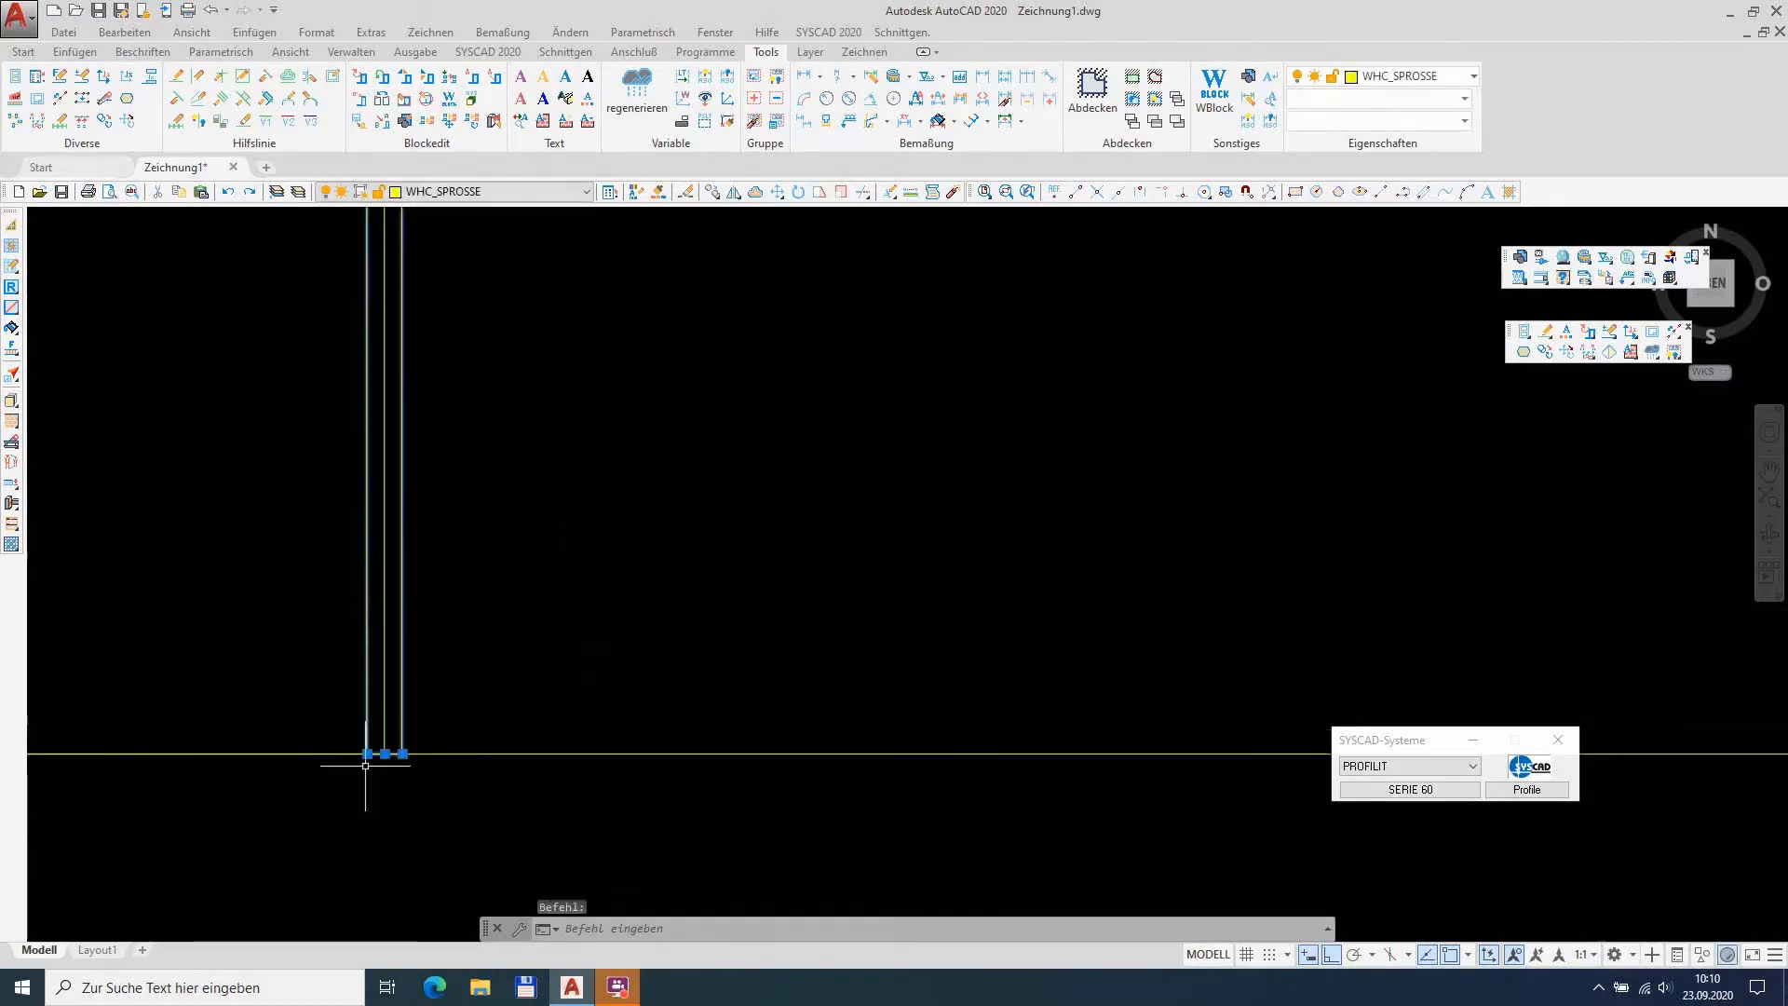
pyautogui.click(367, 753)
pyautogui.press('space')
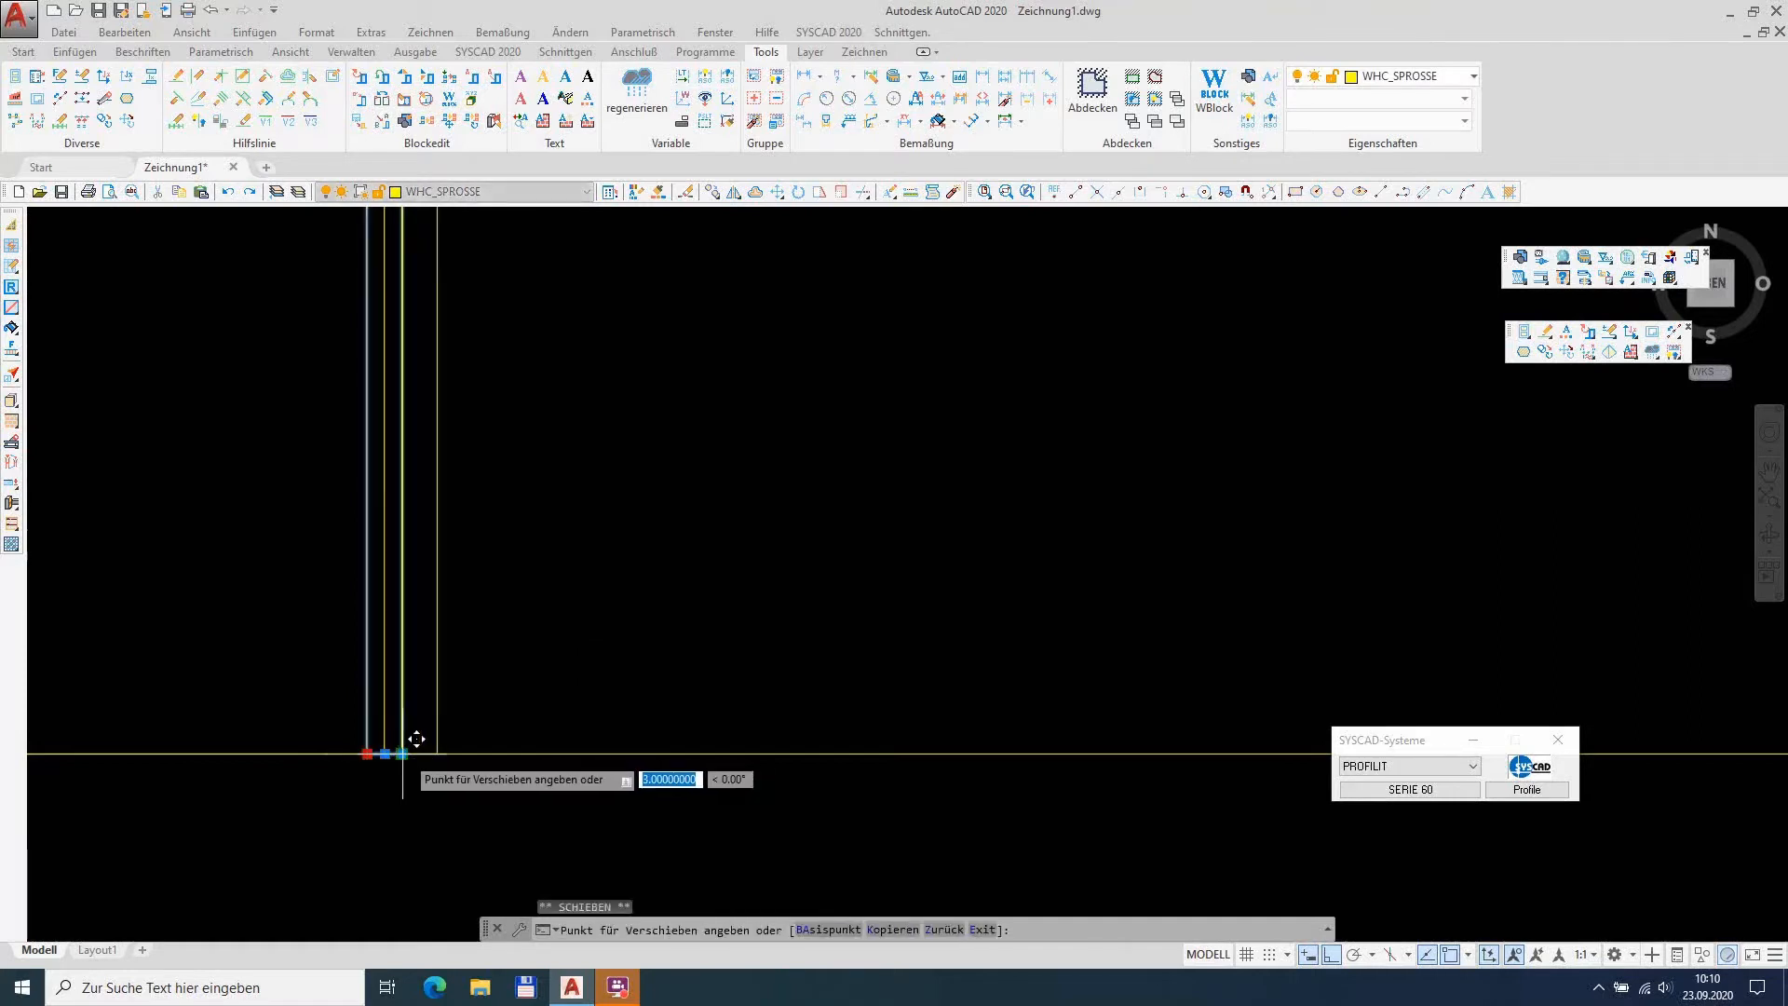
pyautogui.click(385, 753)
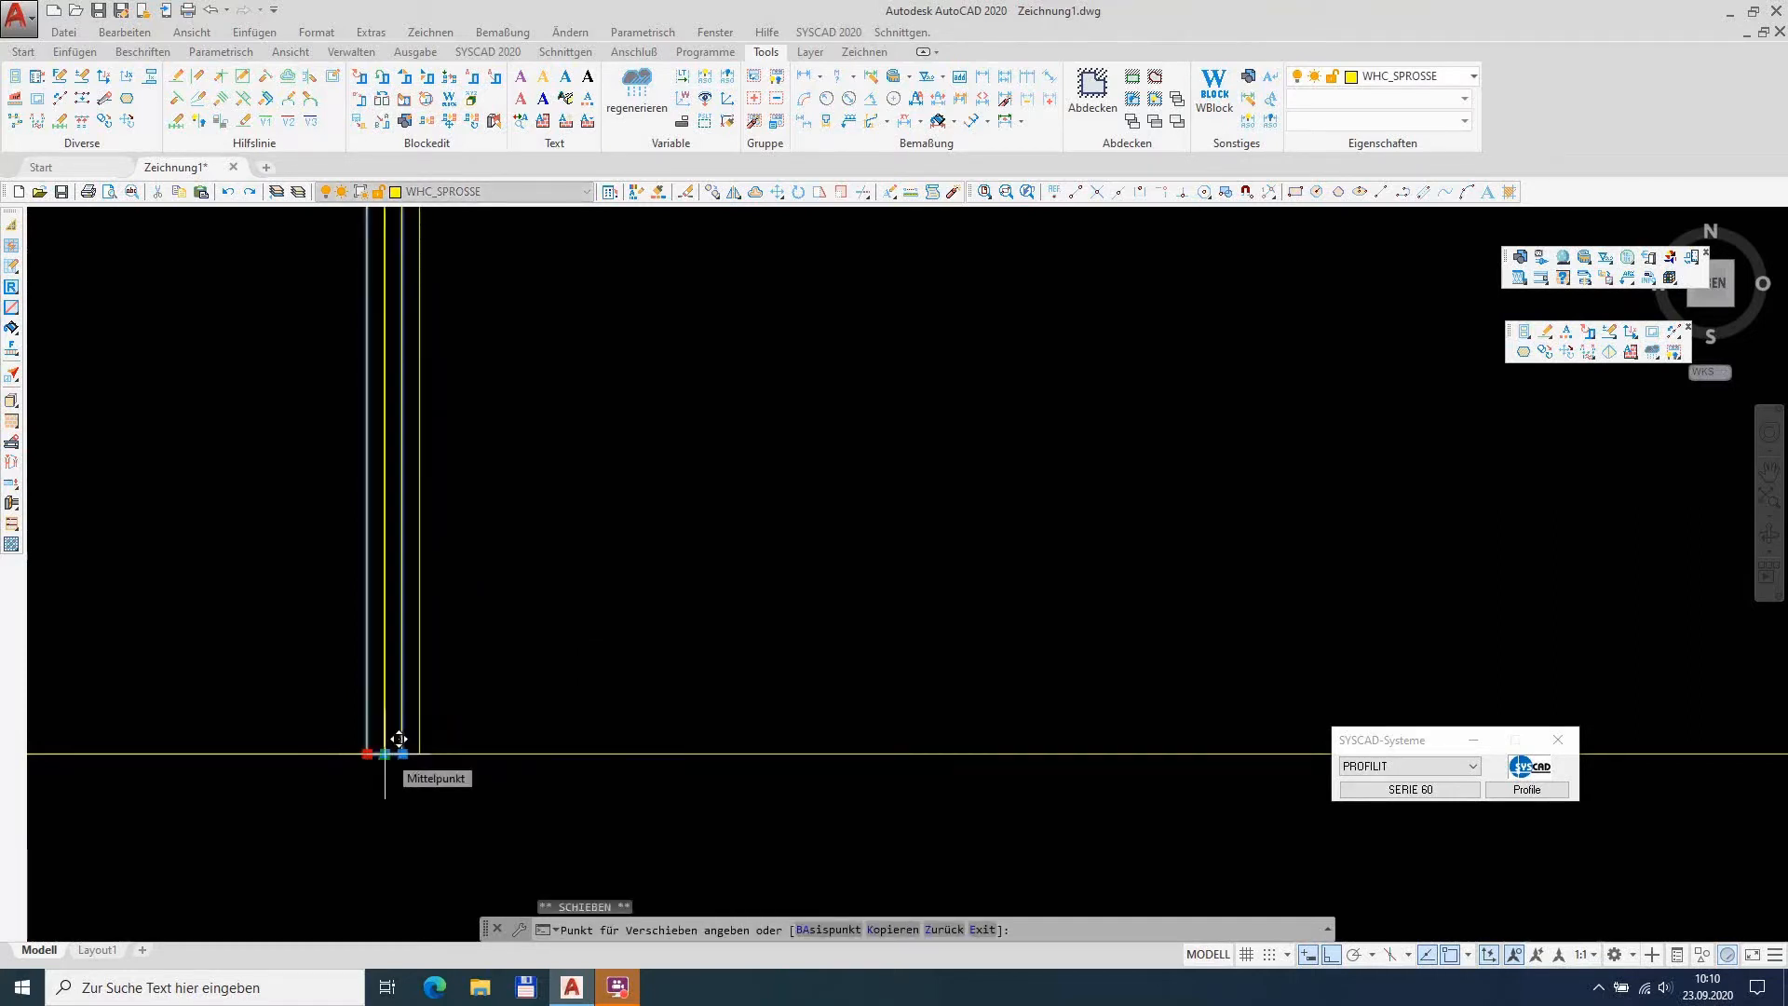
pyautogui.click(399, 738)
pyautogui.scroll(-6, 571, 678)
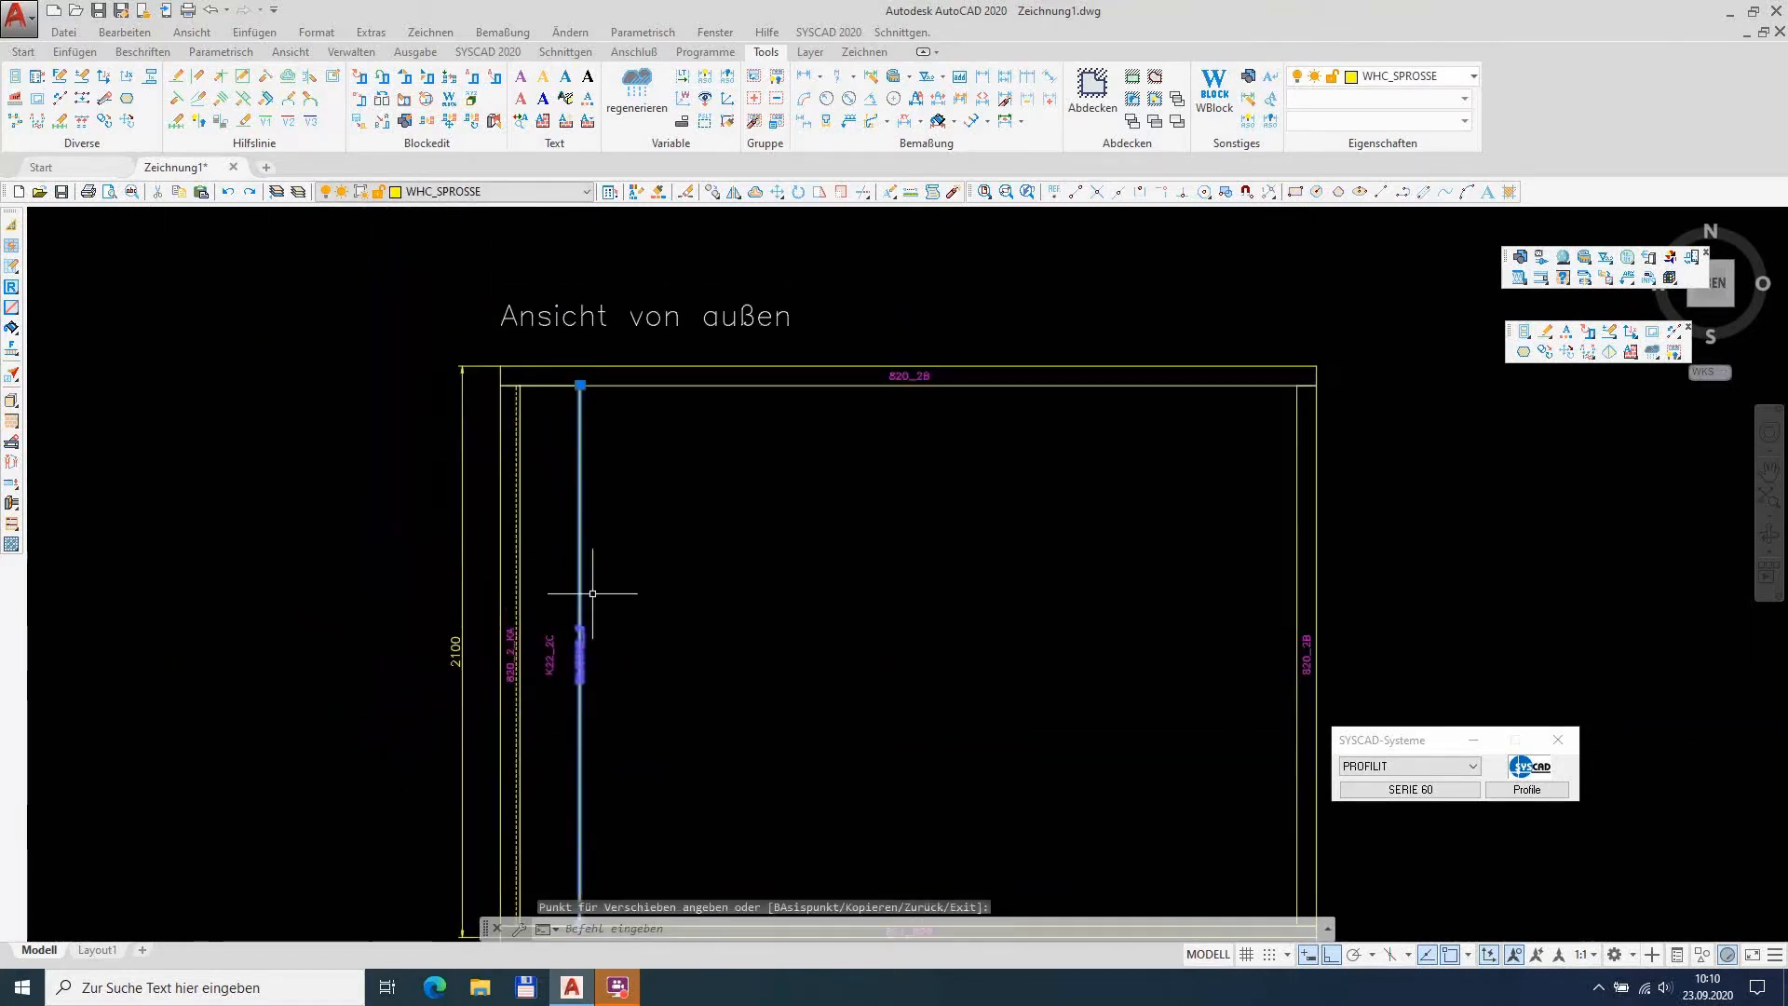
pyautogui.scroll(10, 587, 401)
pyautogui.press('Escape')
pyautogui.press('Escape')
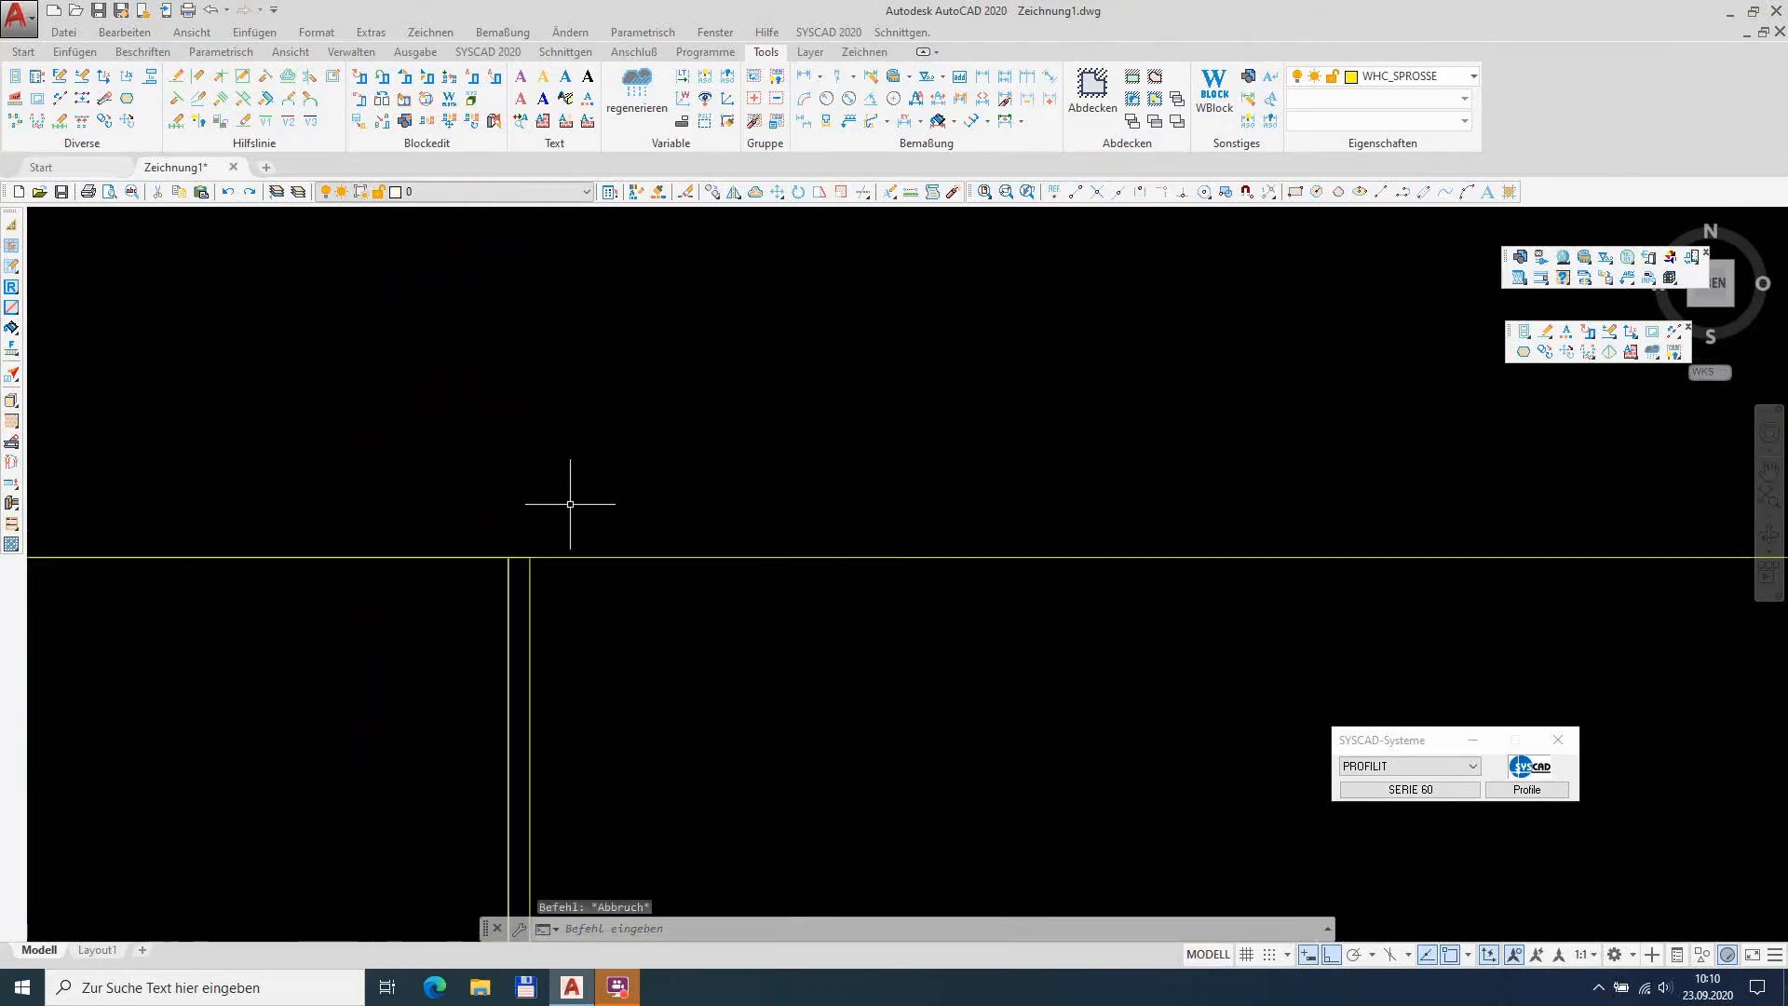
pyautogui.scroll(-10, 559, 485)
pyautogui.moveTo(529, 449); pyautogui.dragTo(506, 391, button='middle')
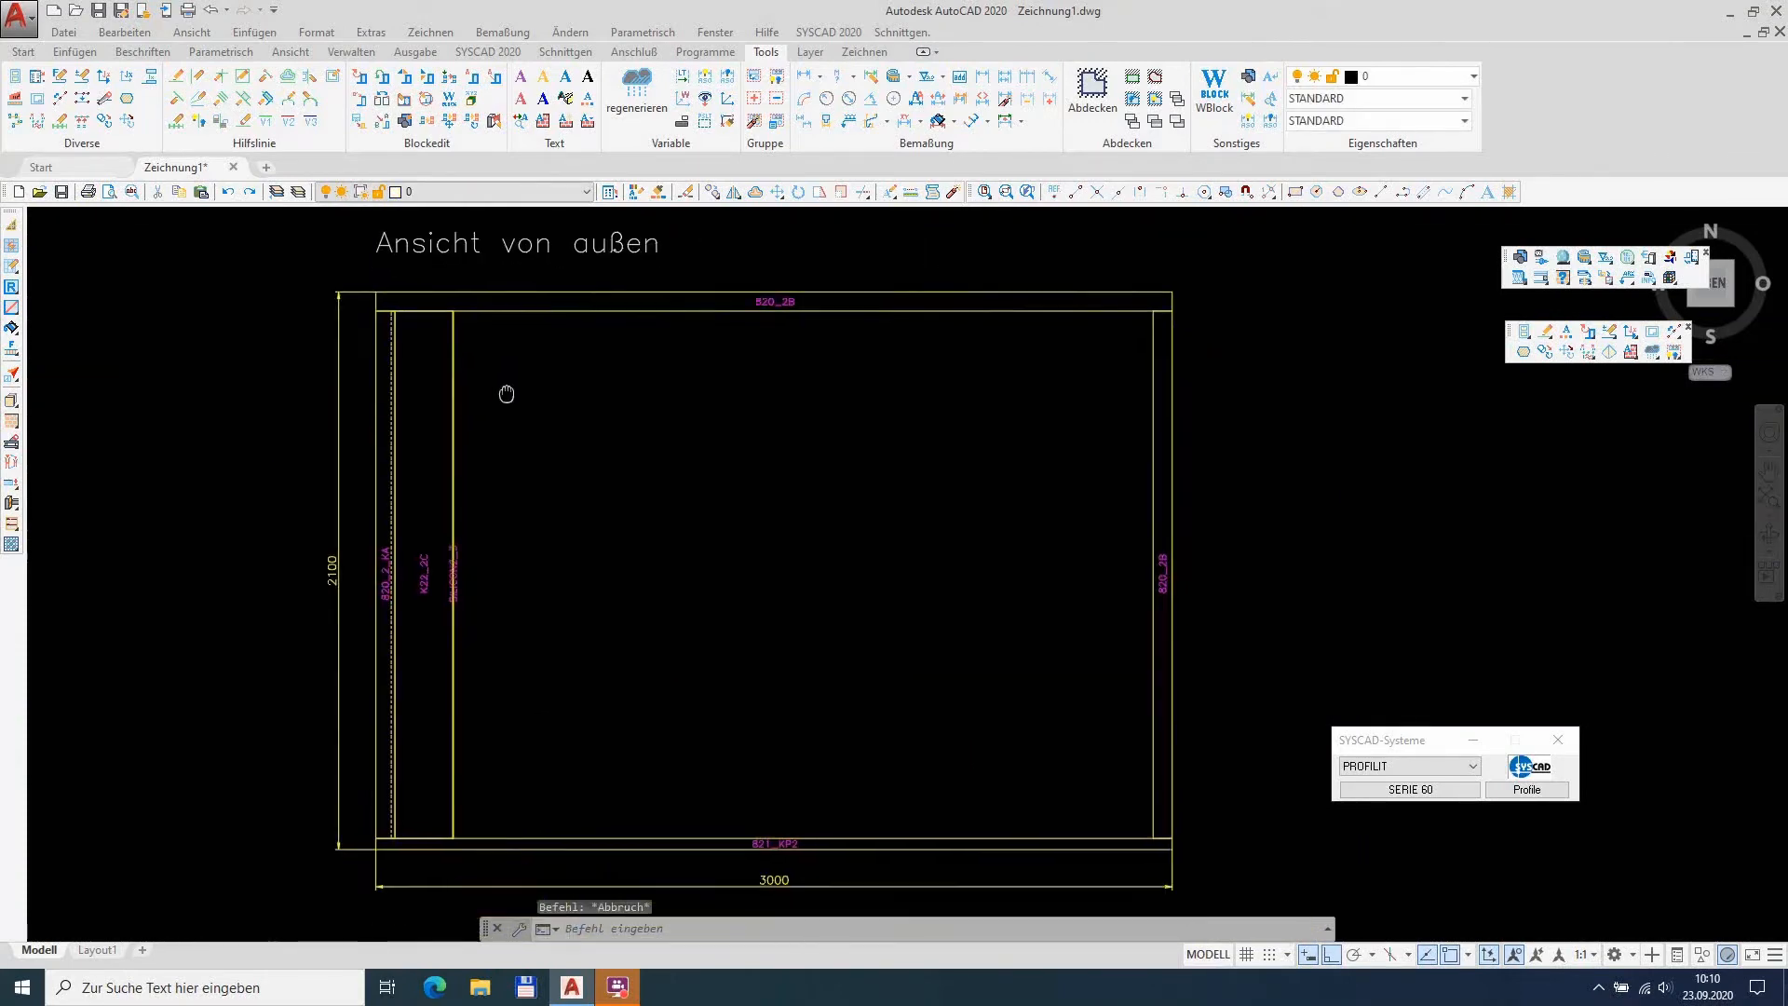
# Step: Insert a K22 zweischalig glass profile (K22_2) beside the silicone joint, from bottom to top frame, without shifting it, and end the command
pyautogui.click(14, 307)
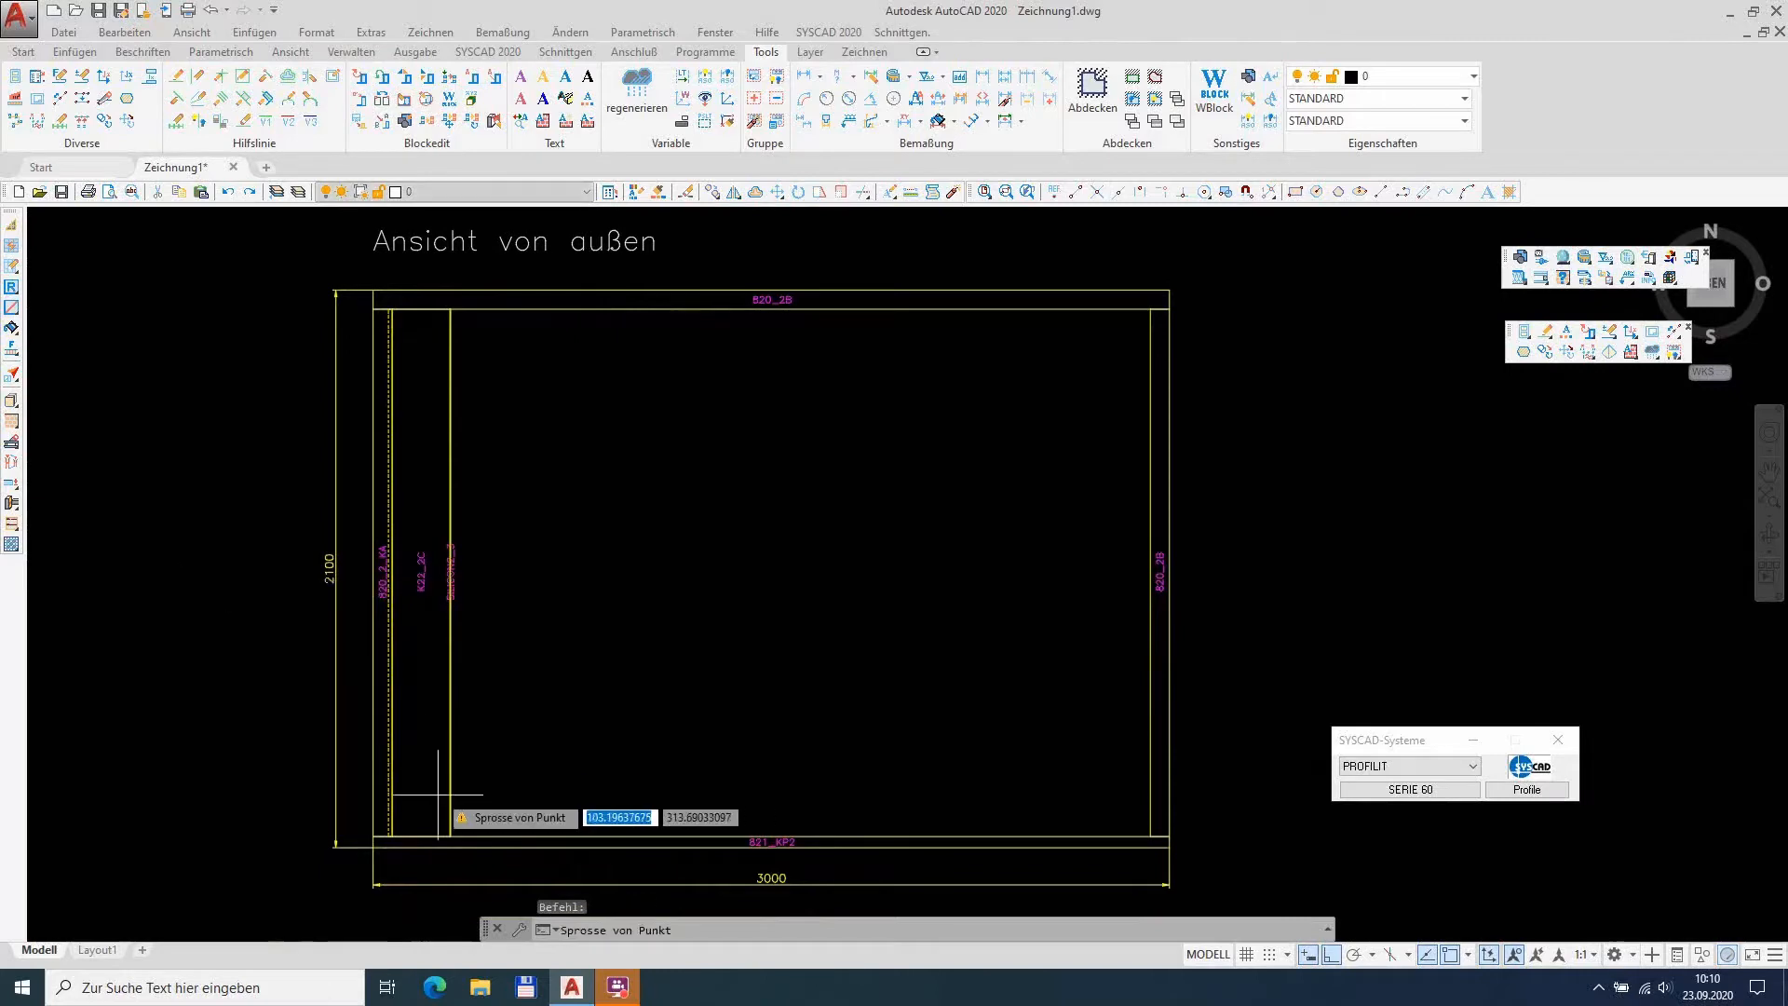
pyautogui.click(473, 831)
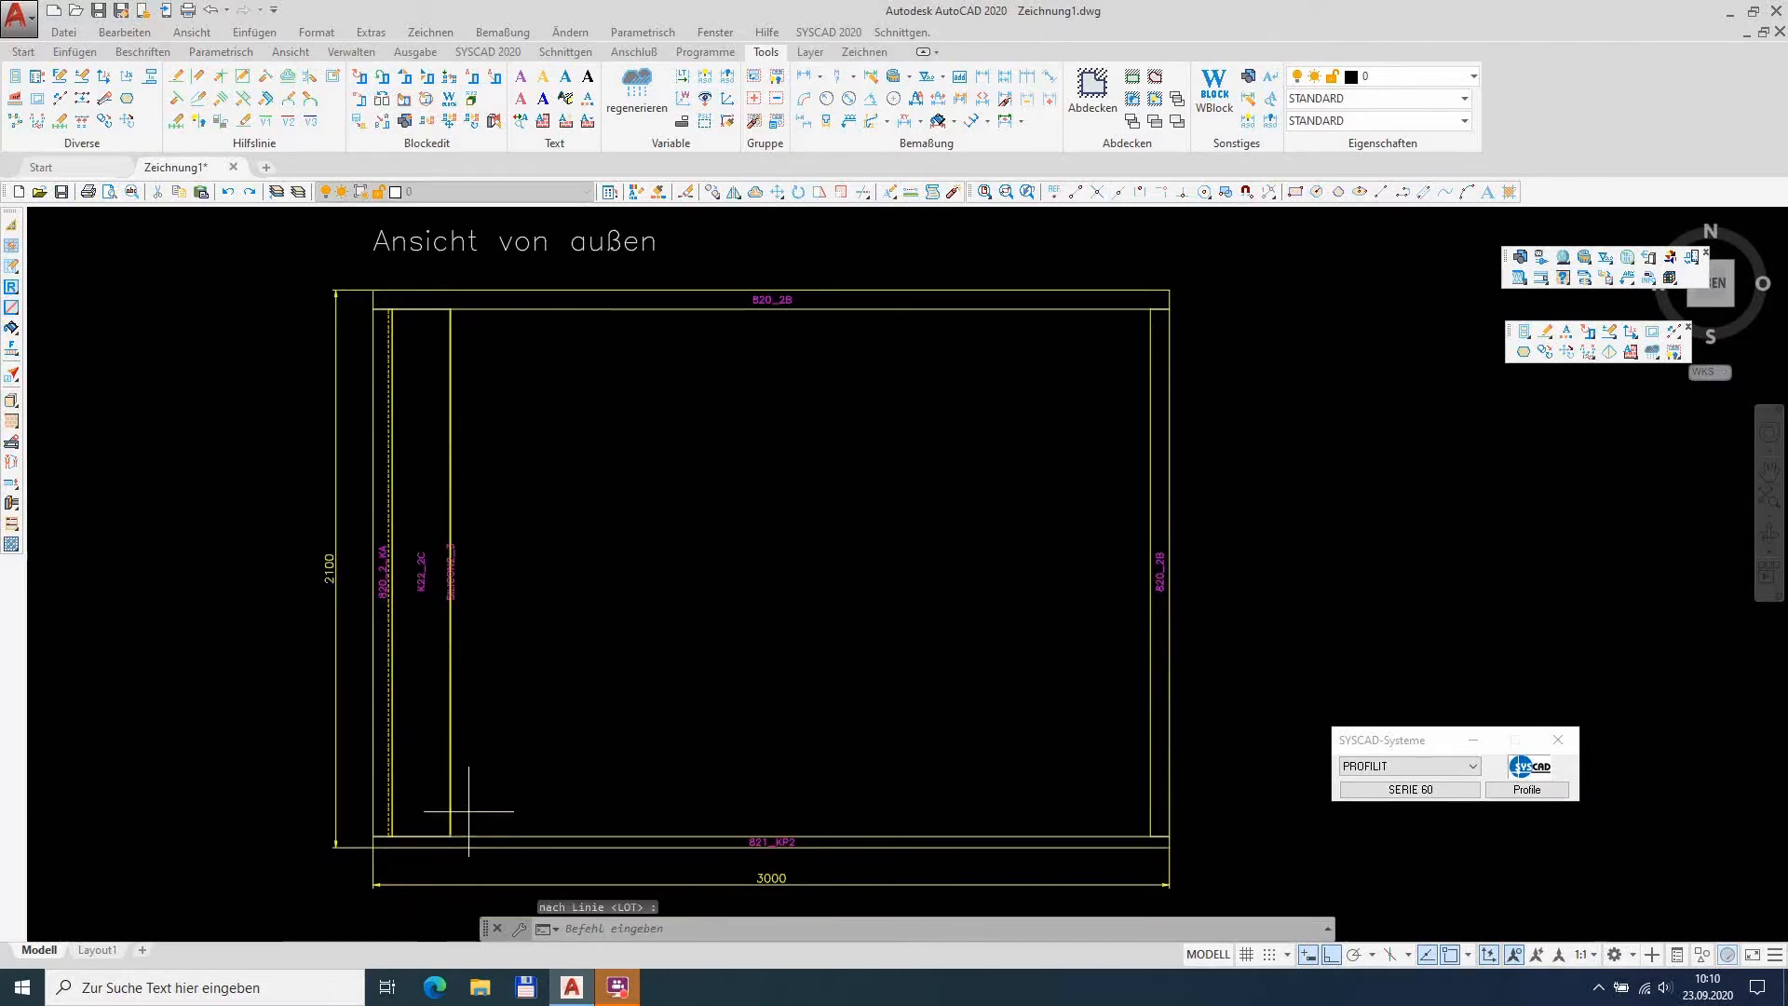
pyautogui.click(474, 328)
pyautogui.click(570, 291)
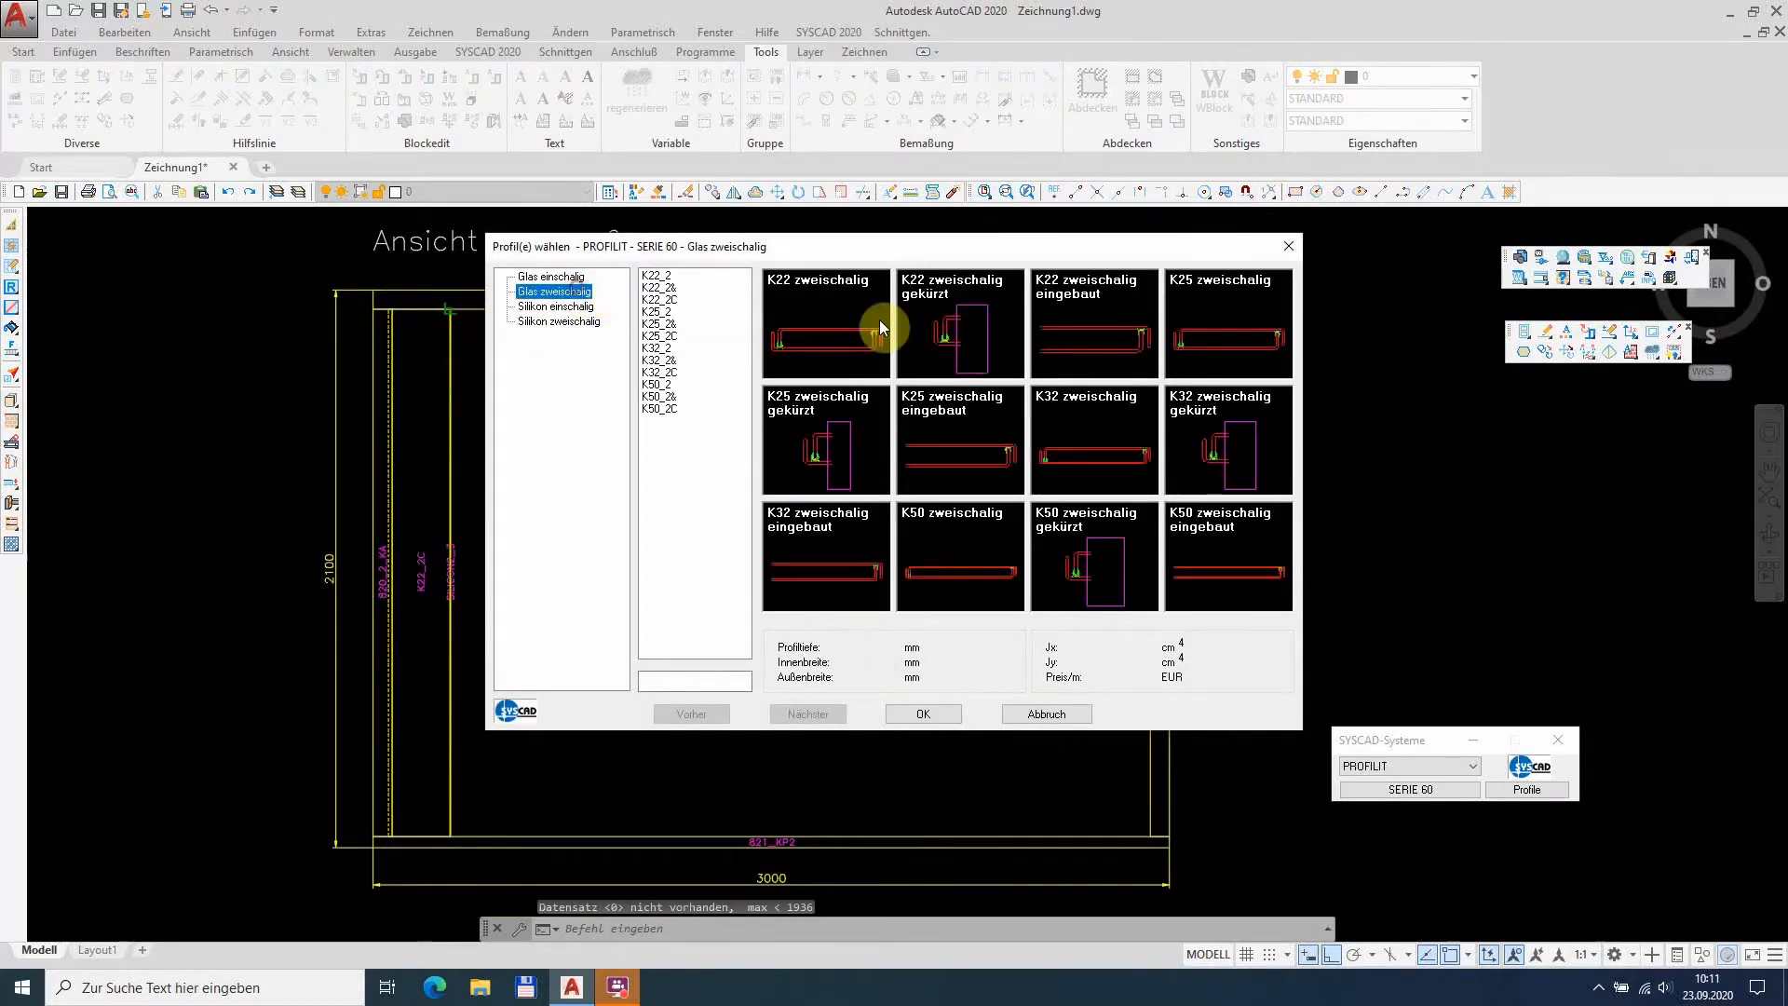
pyautogui.doubleClick(853, 322)
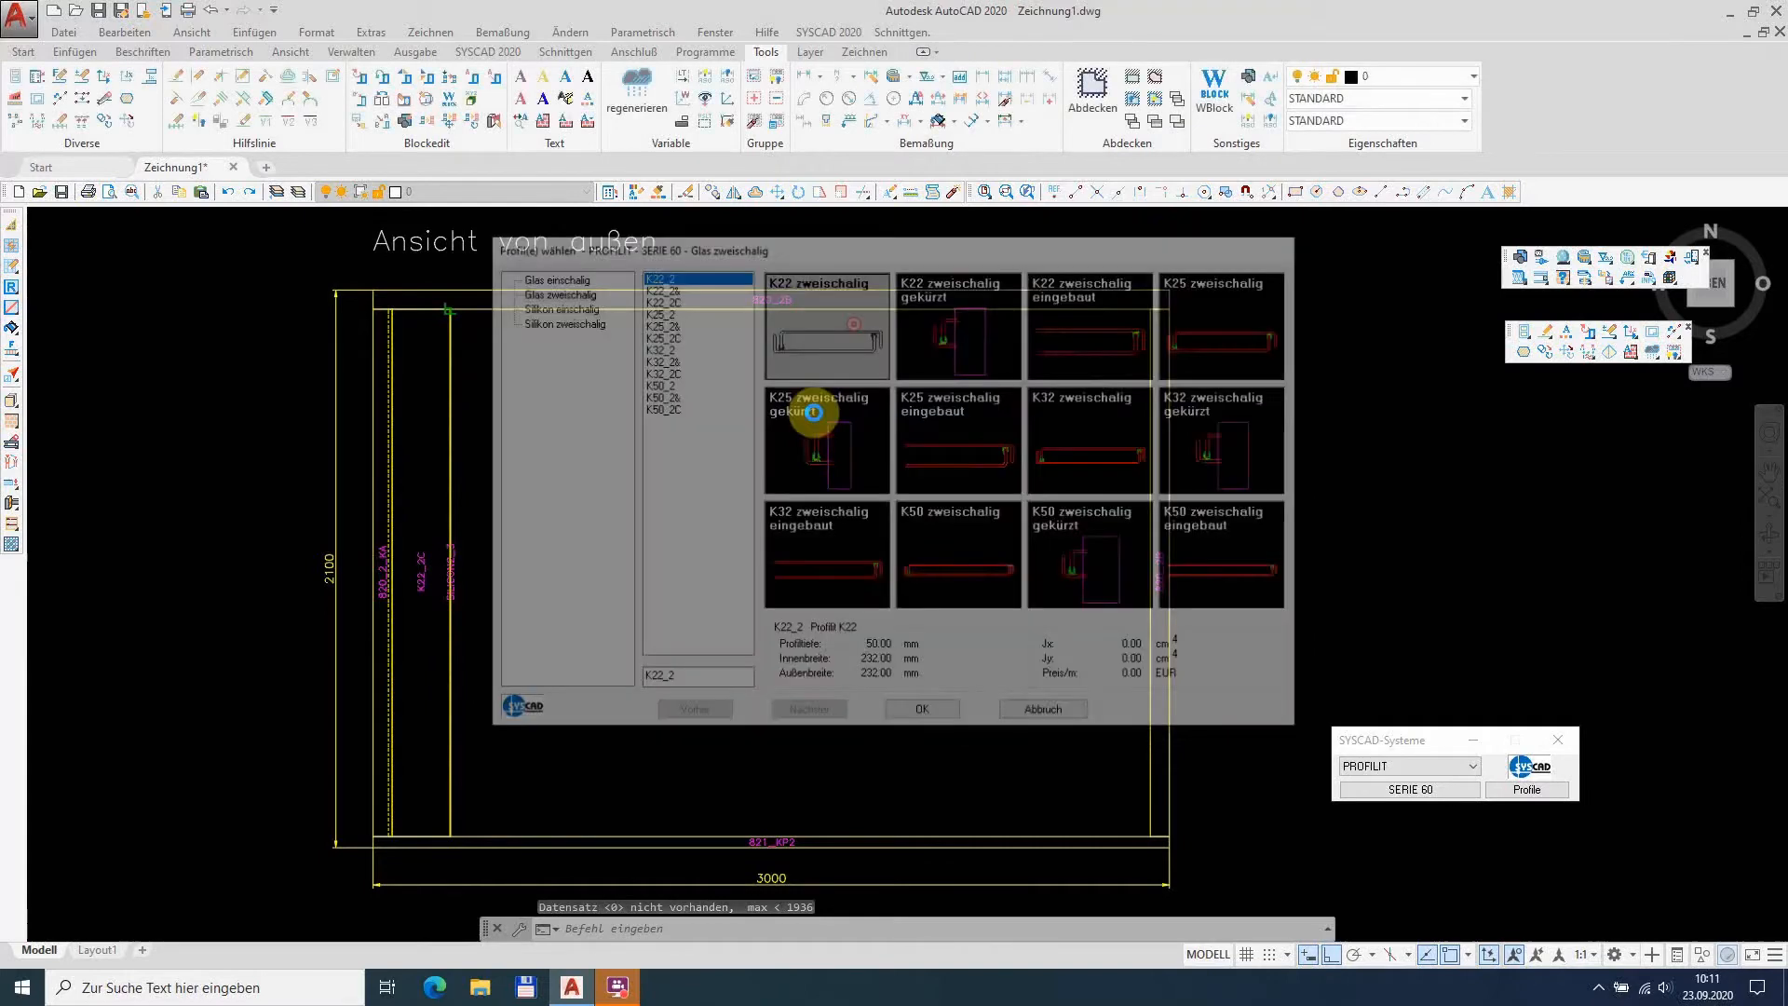
pyautogui.press('Return')
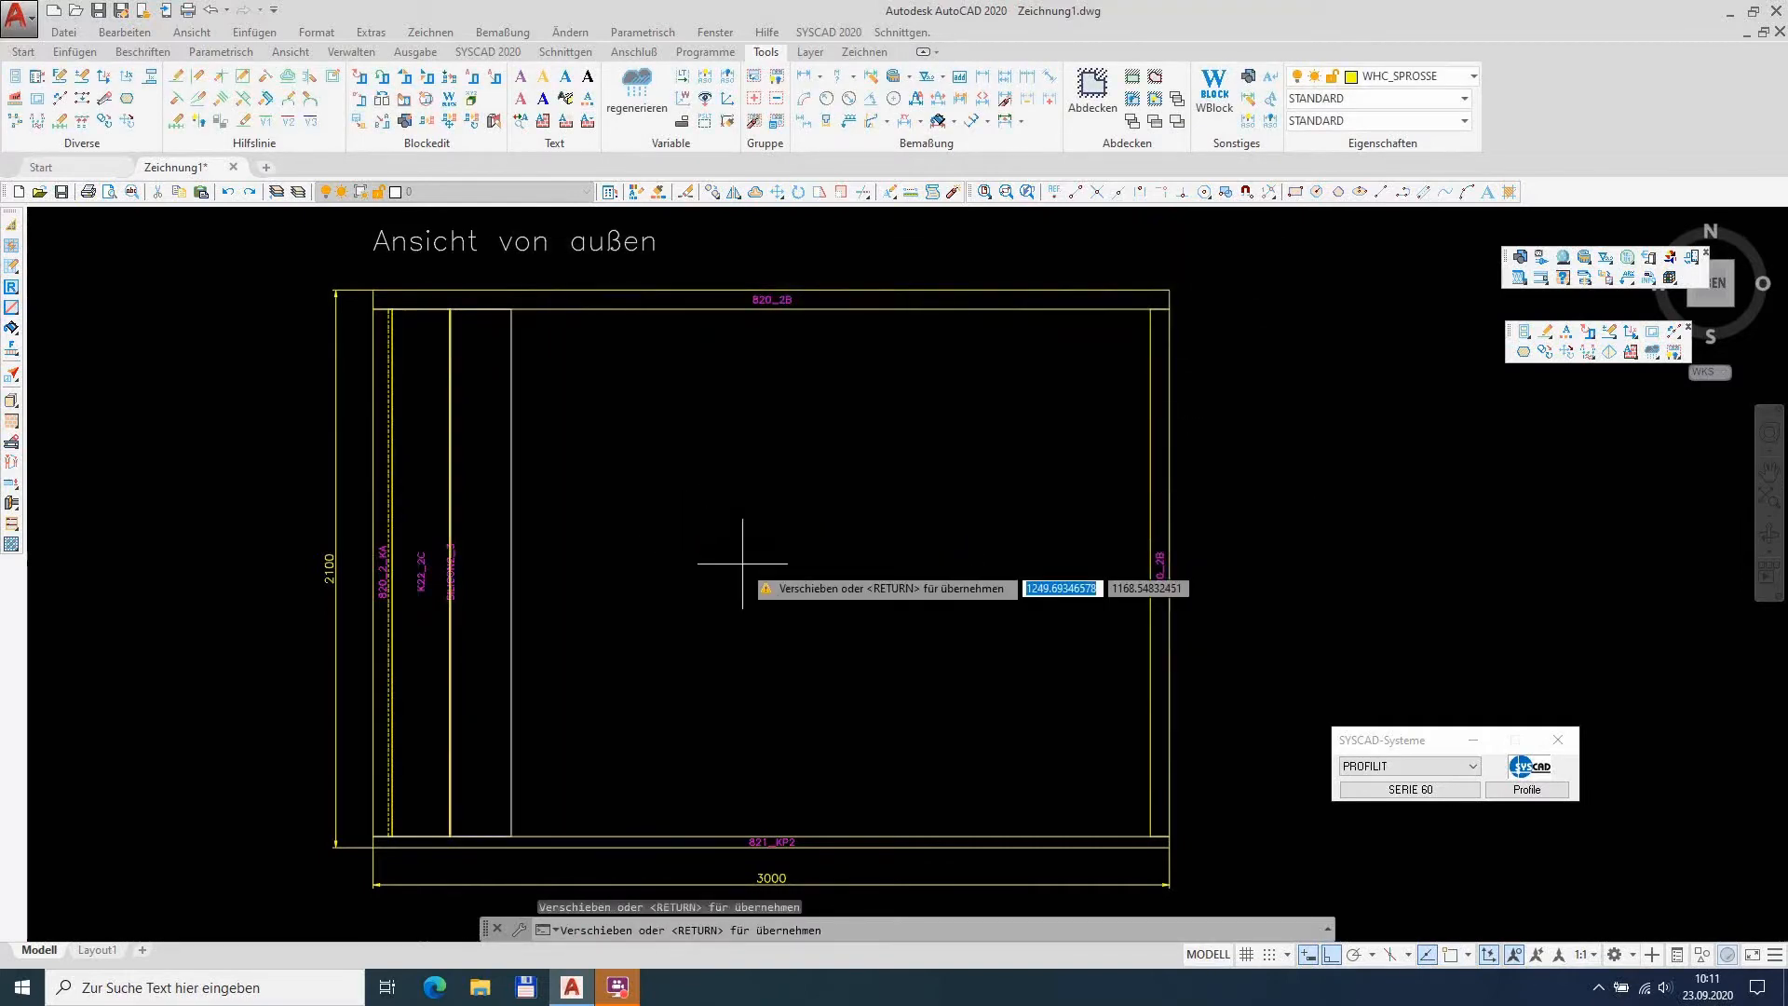
pyautogui.rightClick(690, 601)
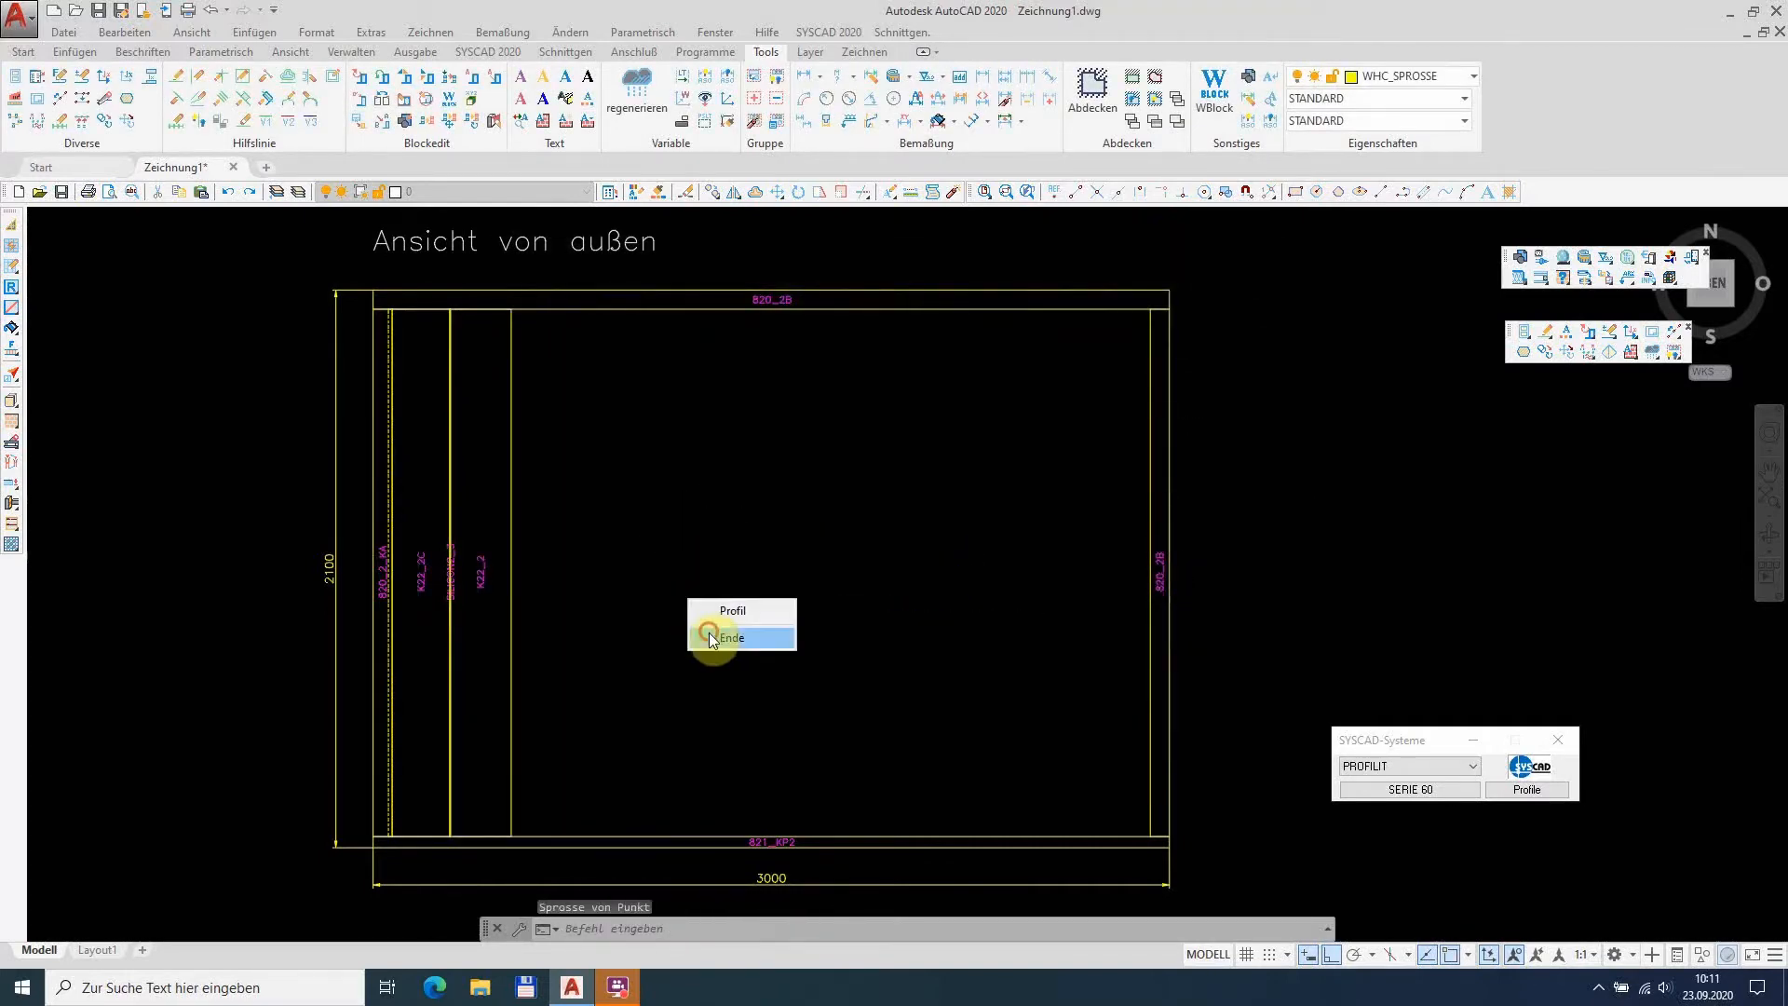
pyautogui.click(712, 640)
# Step: Move the new K22_2 glass profile right so its lower-left corner lies on the silicone joint's lower-right corner
pyautogui.scroll(5, 465, 848)
pyautogui.scroll(6, 278, 613)
pyautogui.scroll(-4, 224, 575)
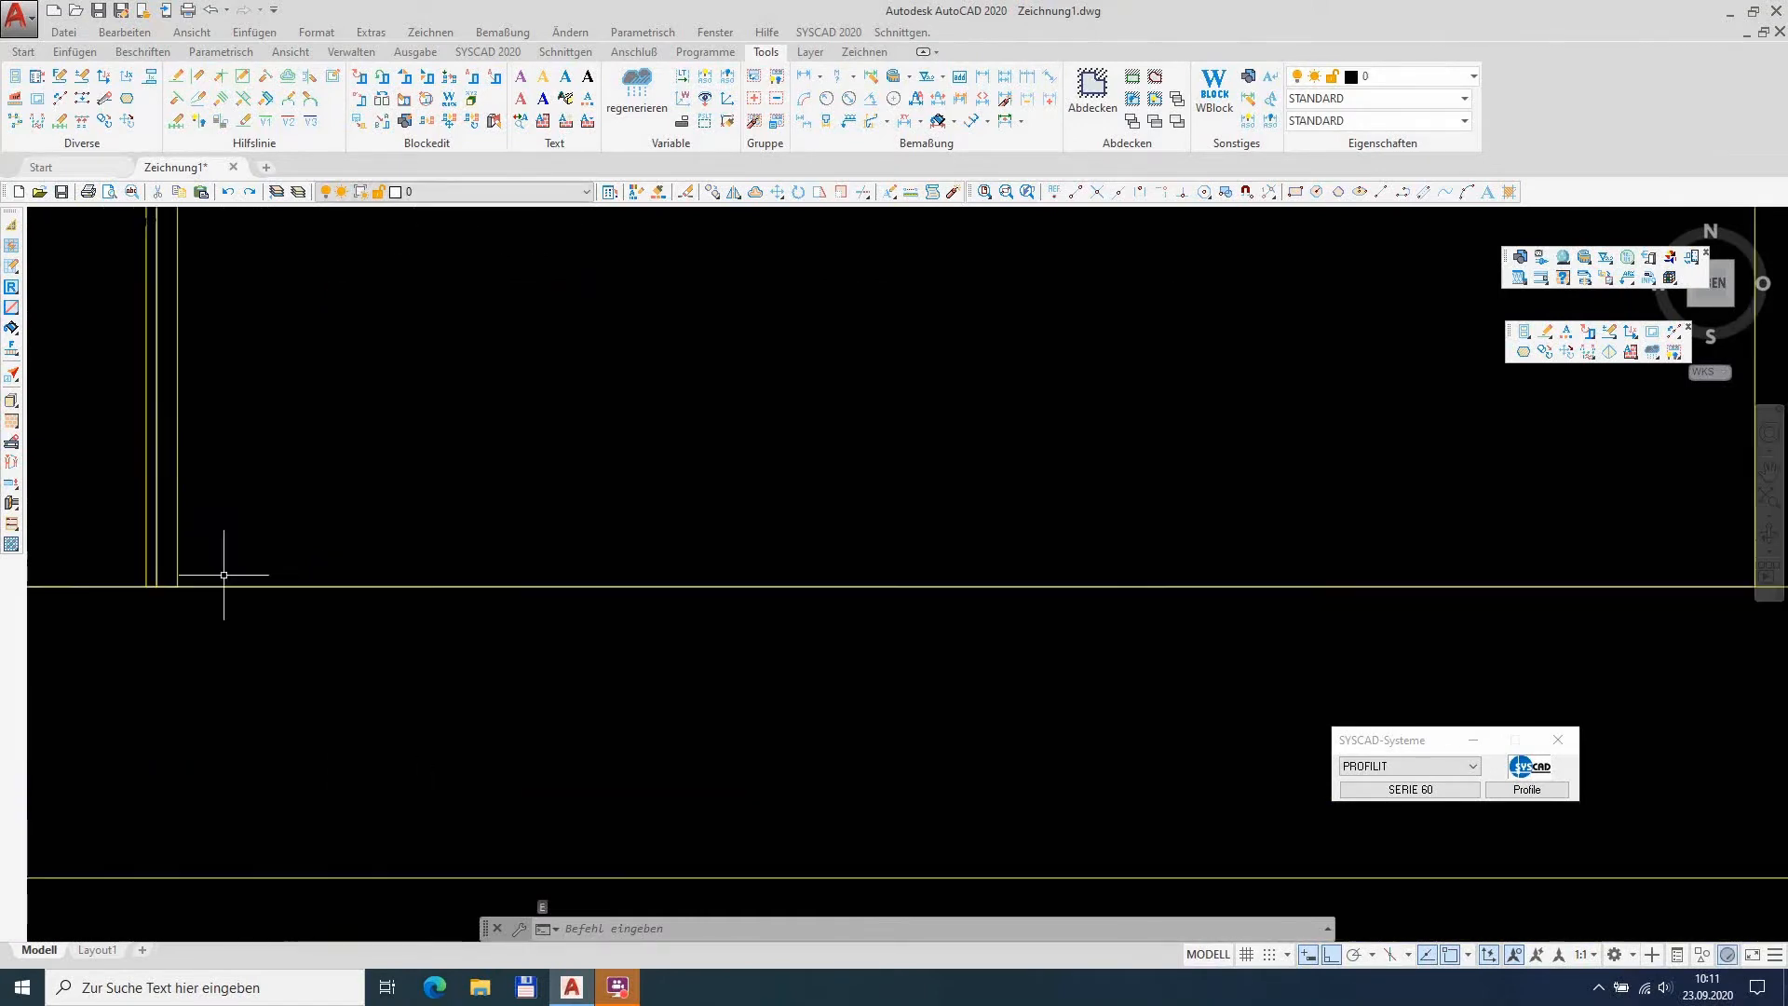
pyautogui.scroll(-2, 957, 541)
pyautogui.click(1515, 495)
pyautogui.click(1292, 499)
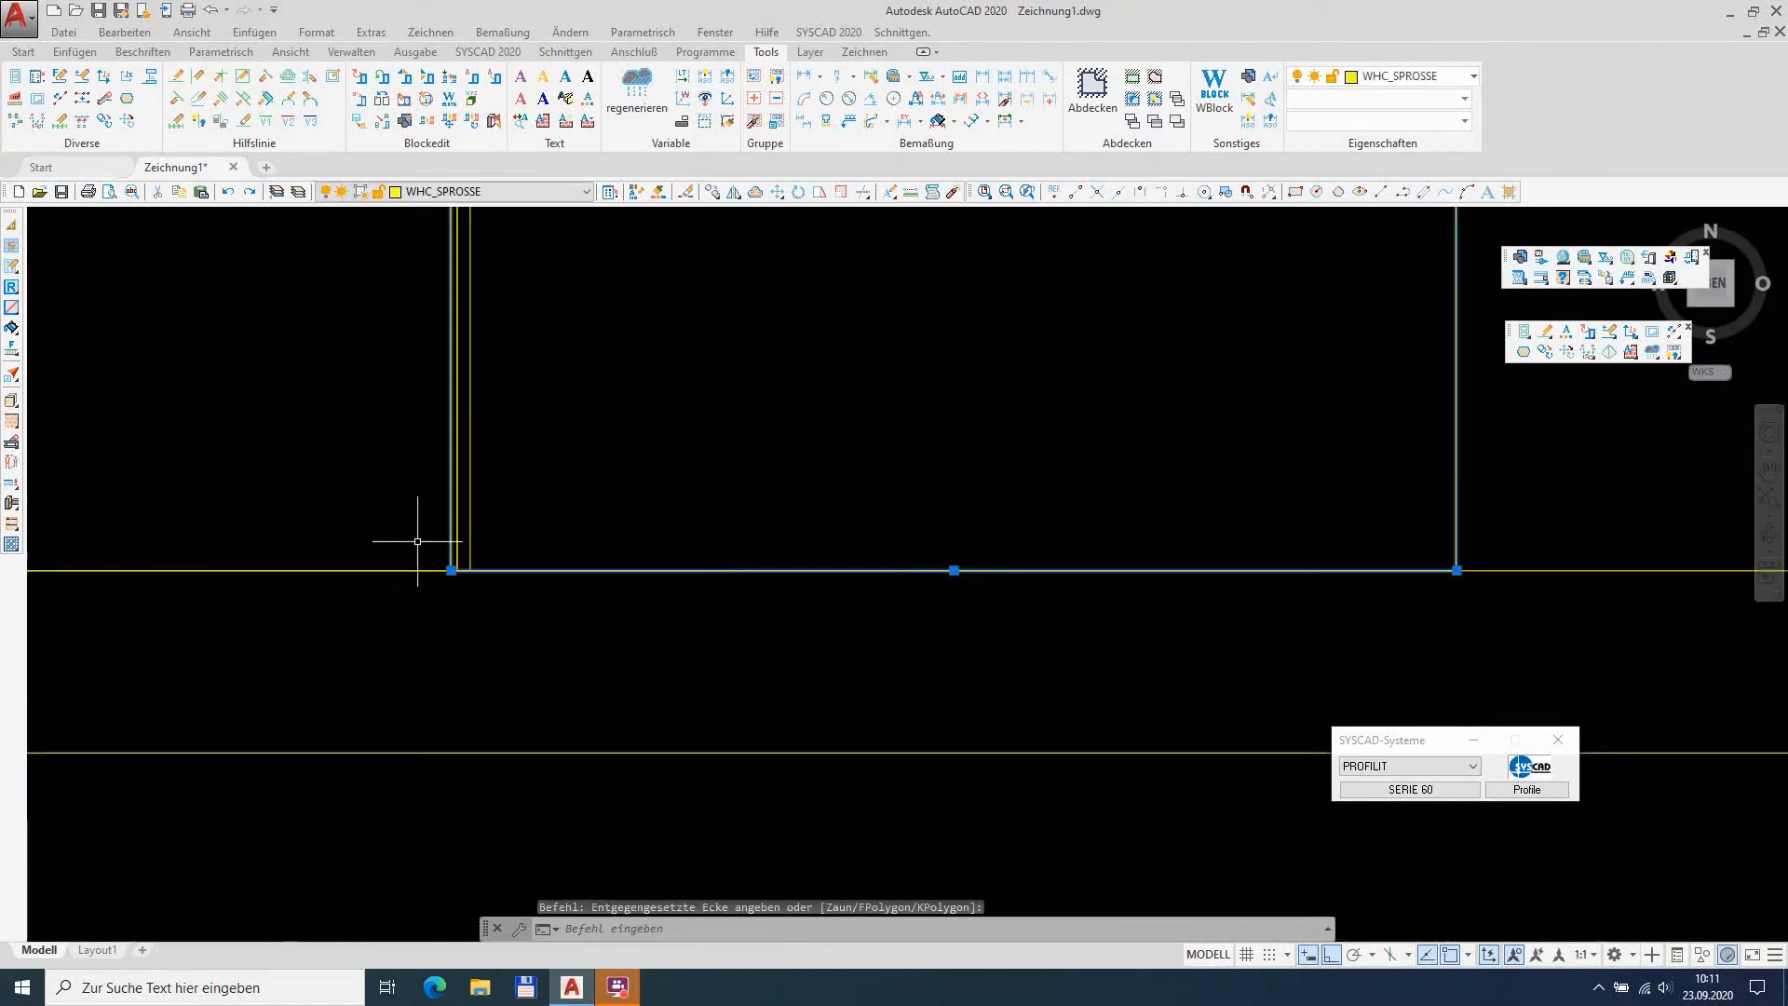
pyautogui.scroll(5, 439, 568)
pyautogui.click(488, 559)
pyautogui.press('space')
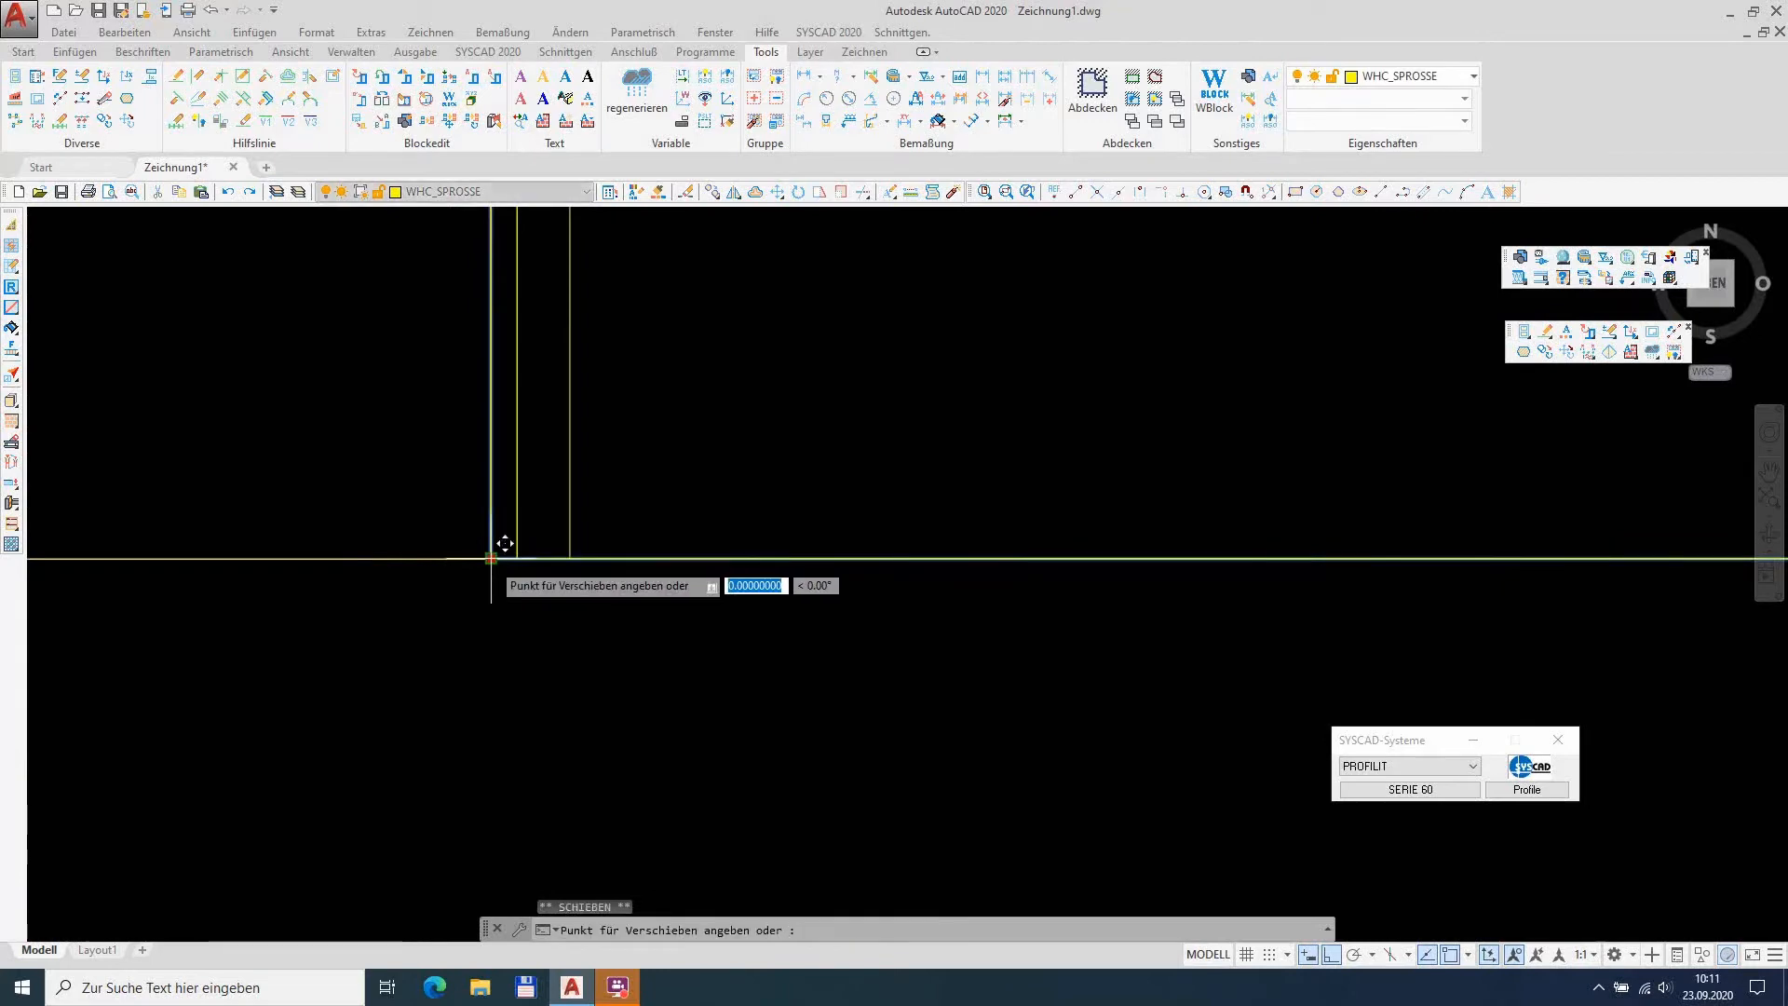
pyautogui.scroll(-4, 628, 548)
pyautogui.scroll(2, 638, 547)
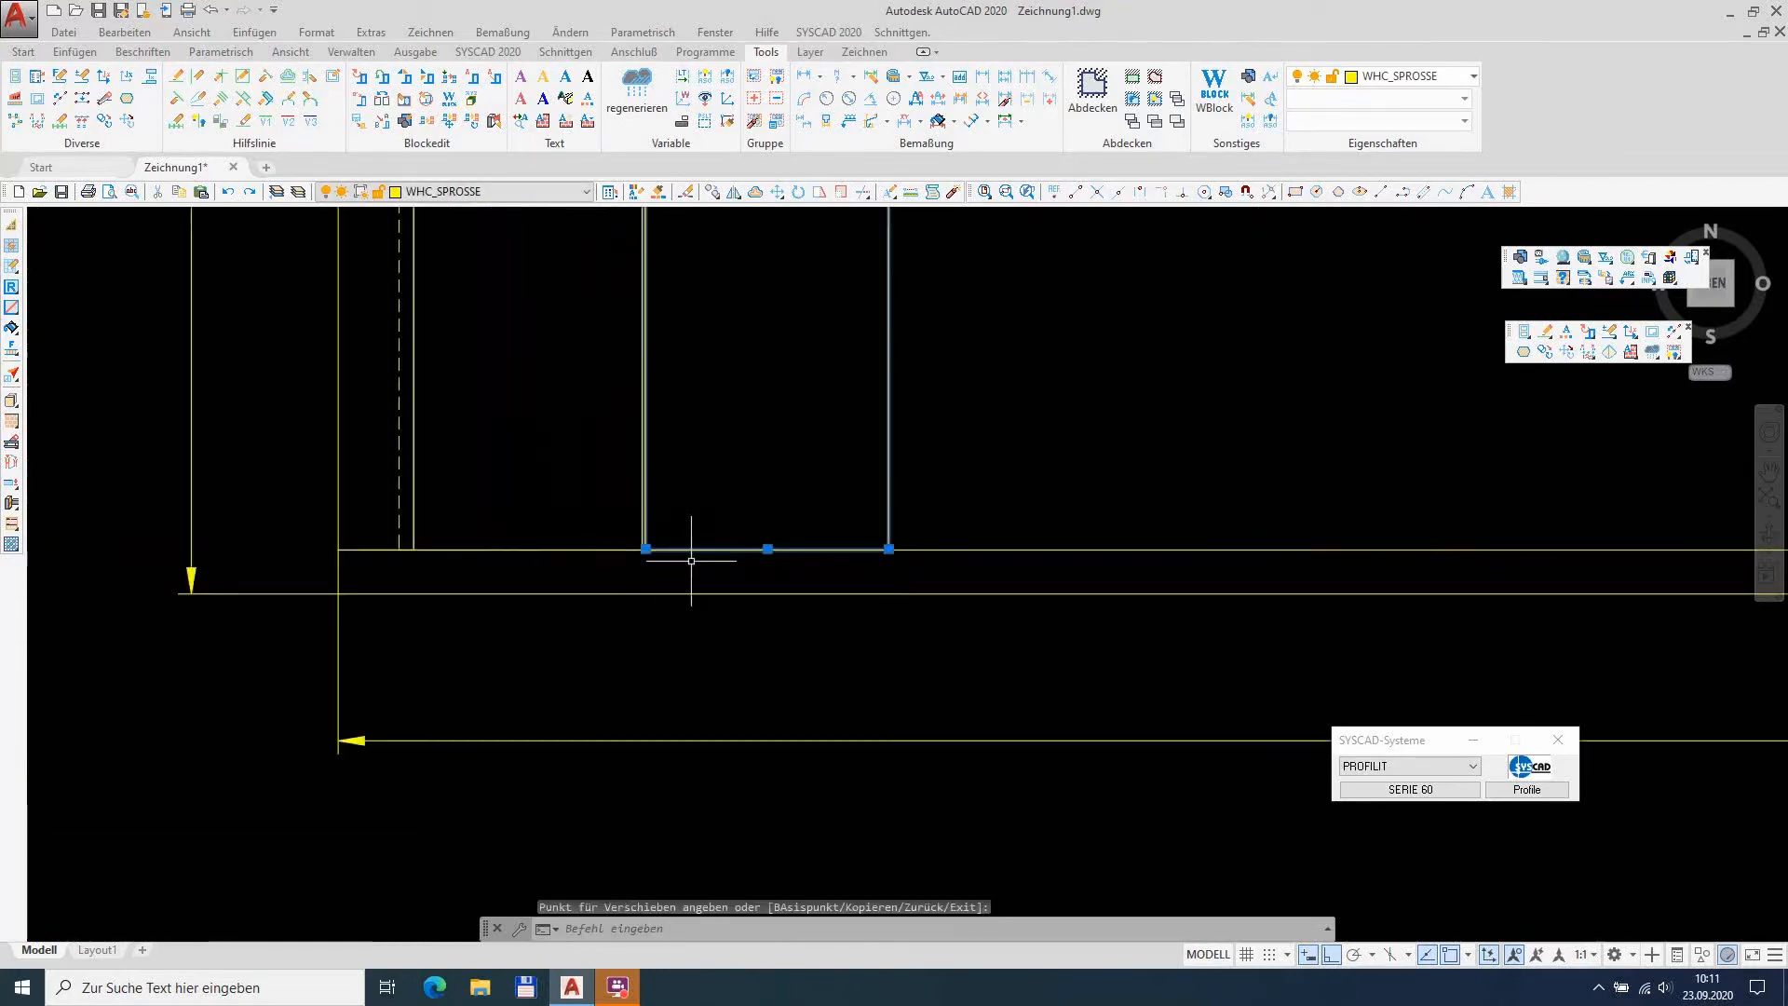
pyautogui.press('Escape')
# Step: Examine how the silicone joint and the K22_2 glass profile align at the top frame and in the whole elevation
pyautogui.scroll(-3, 721, 494)
pyautogui.moveTo(747, 426); pyautogui.dragTo(755, 758, button='middle')
pyautogui.scroll(5, 660, 441)
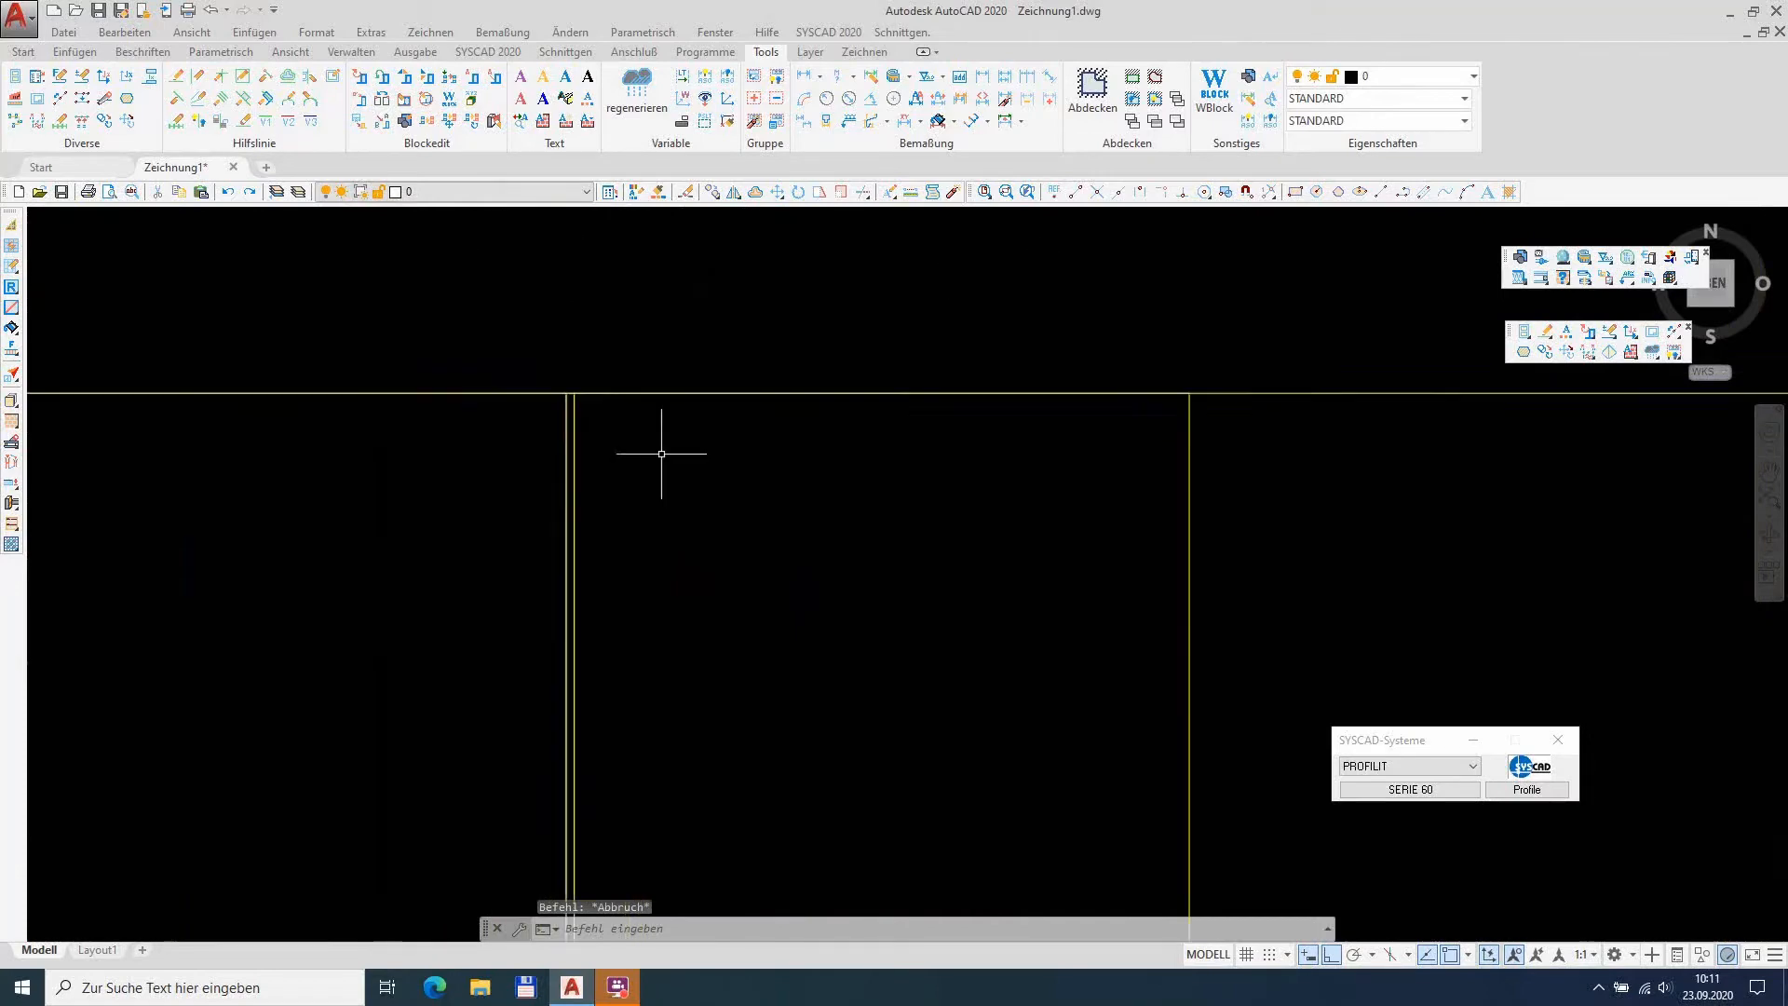
pyautogui.click(1520, 502)
pyautogui.click(1411, 493)
pyautogui.press('Escape')
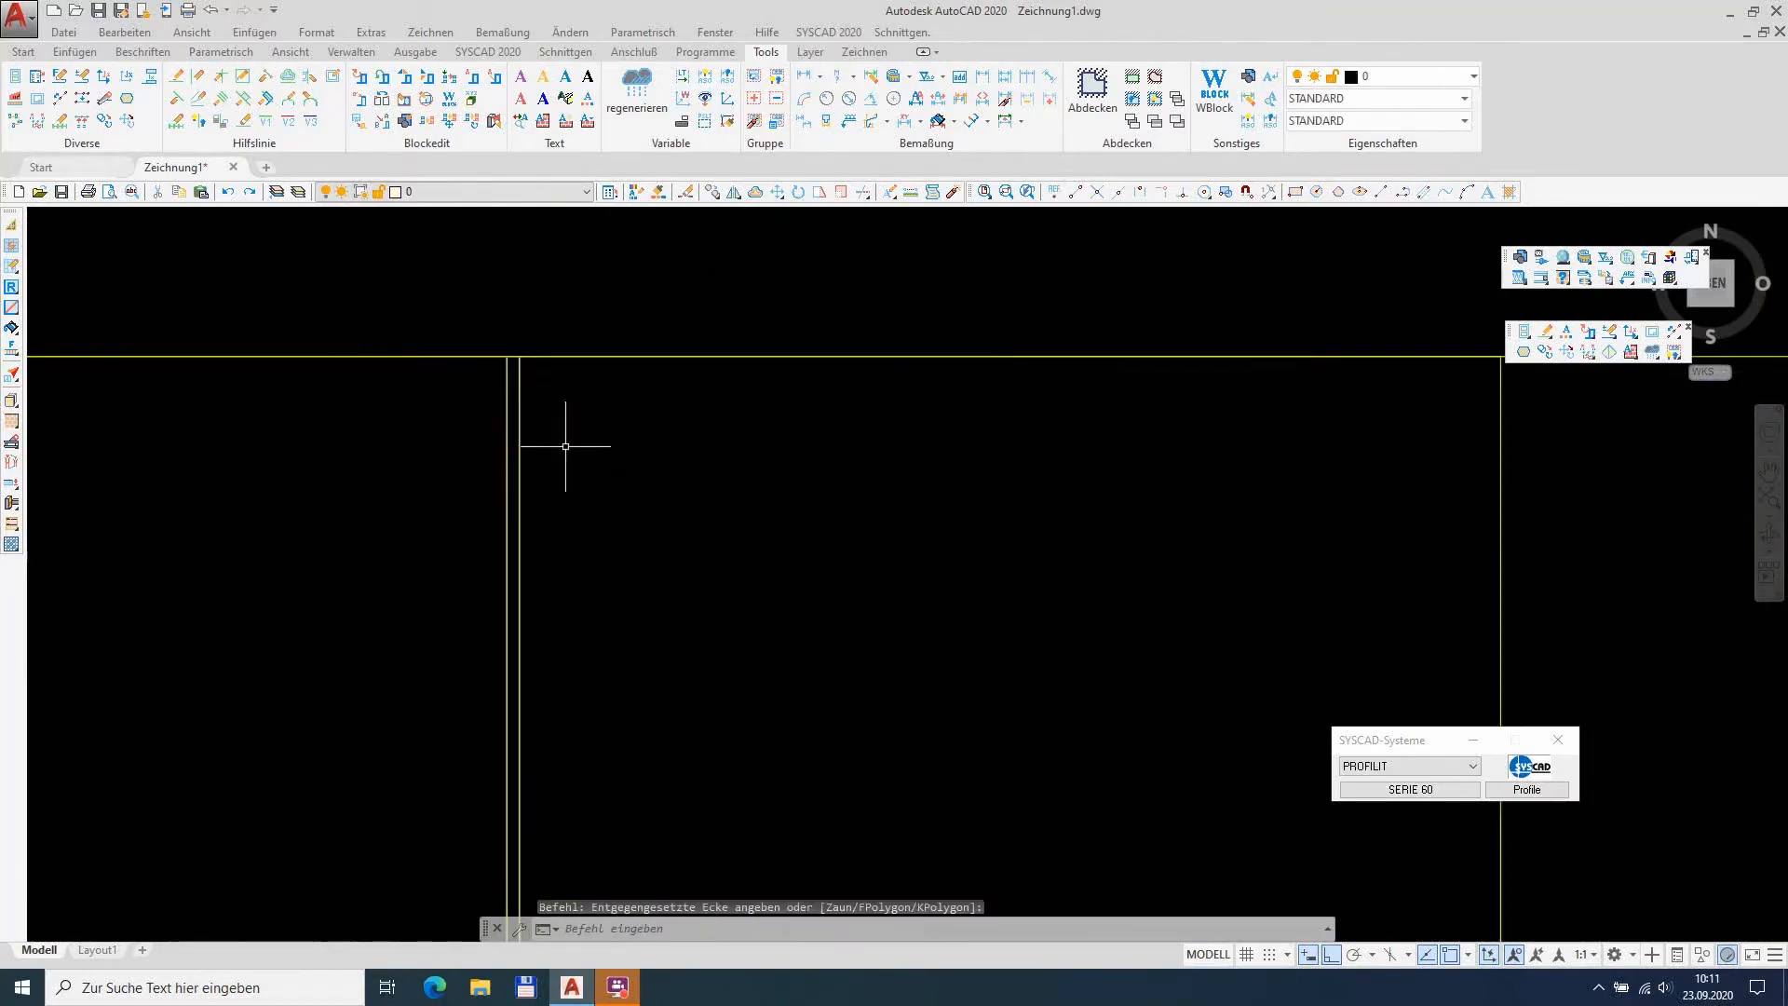
pyautogui.scroll(-5, 910, 478)
pyautogui.moveTo(918, 519)
pyautogui.mouseDown(button='middle')
pyautogui.moveTo(599, 411)
pyautogui.moveTo(552, 371)
pyautogui.mouseUp(button='middle')
pyautogui.scroll(2, 604, 415)
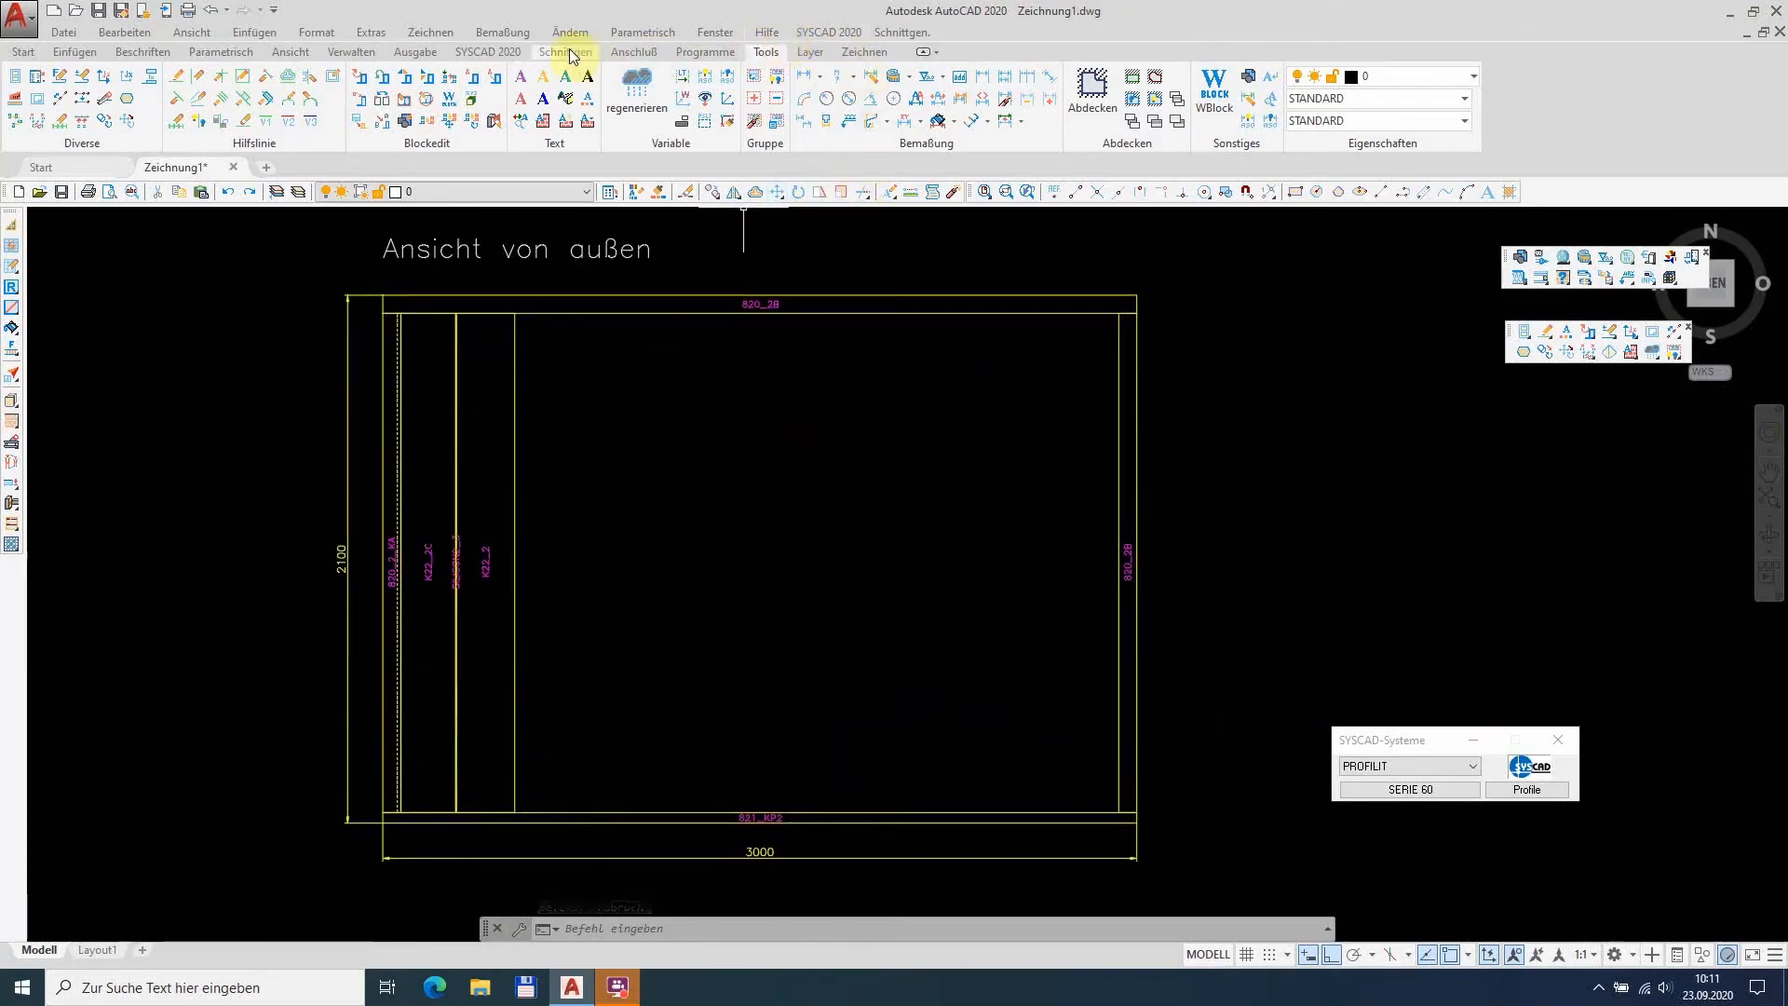
# Step: Copy the silicone joint and the K22_2 glass profile from the joint's lower-left corner to the profile's lower-right corner
pyautogui.click(493, 50)
pyautogui.click(990, 100)
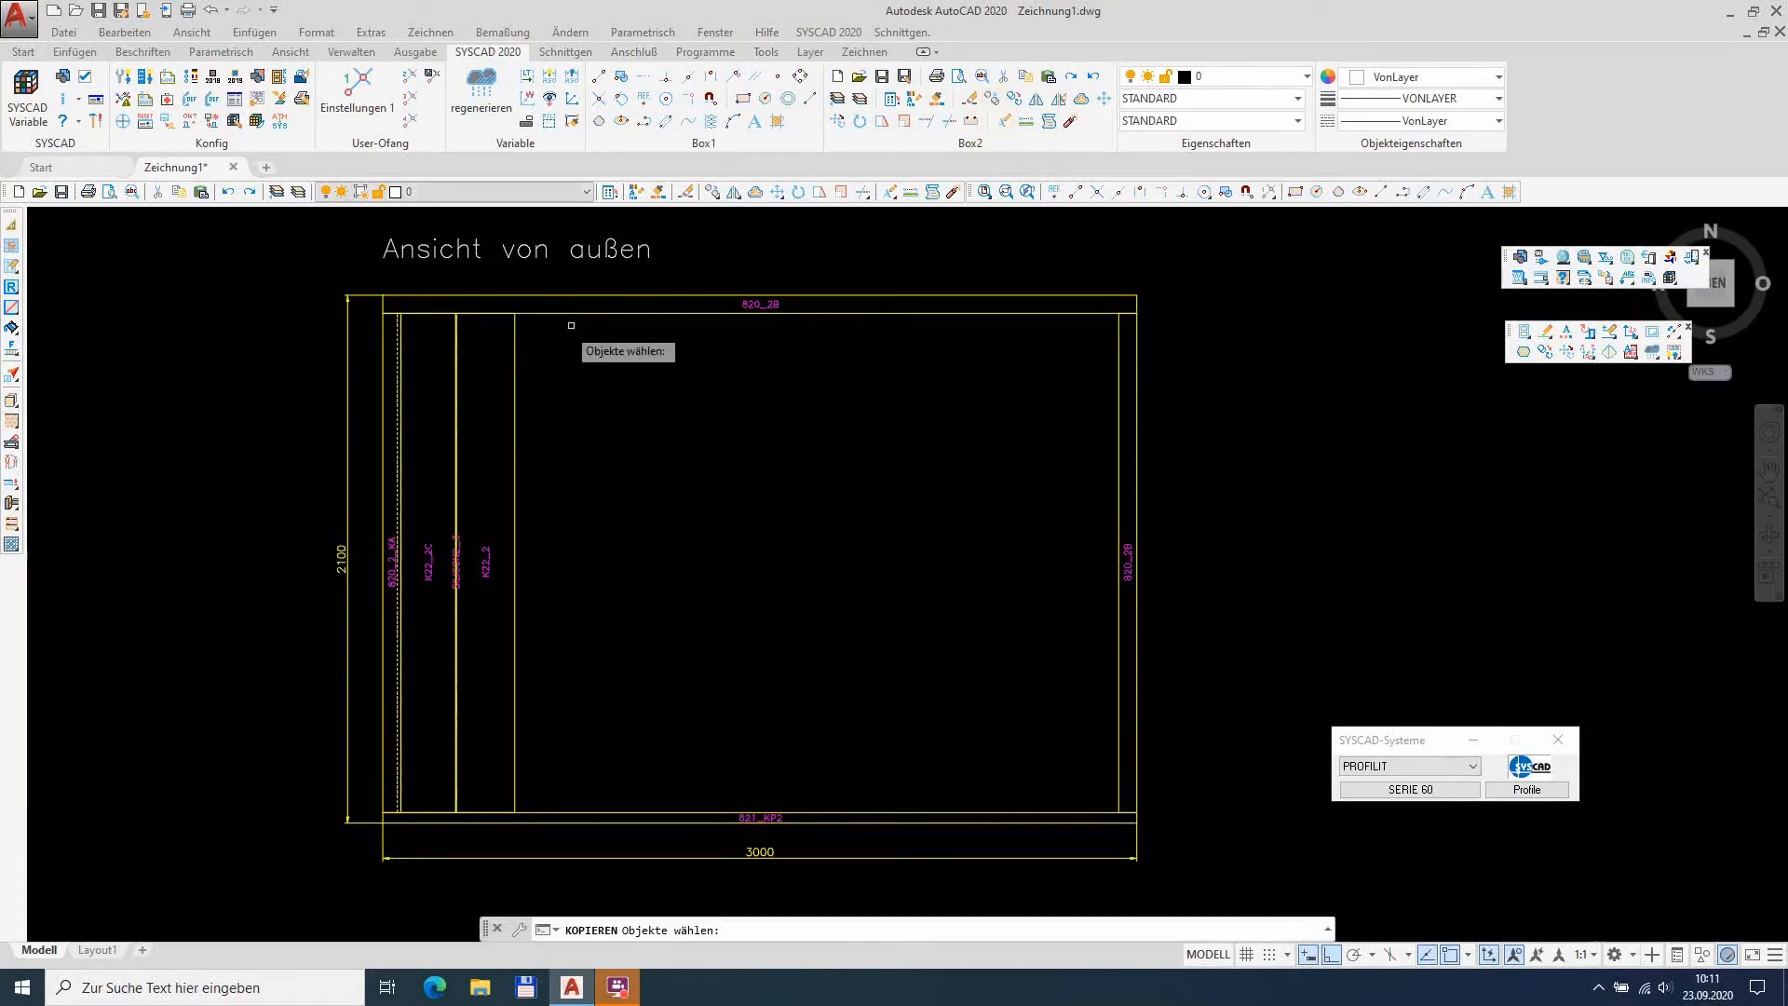
pyautogui.click(437, 277)
pyautogui.click(574, 841)
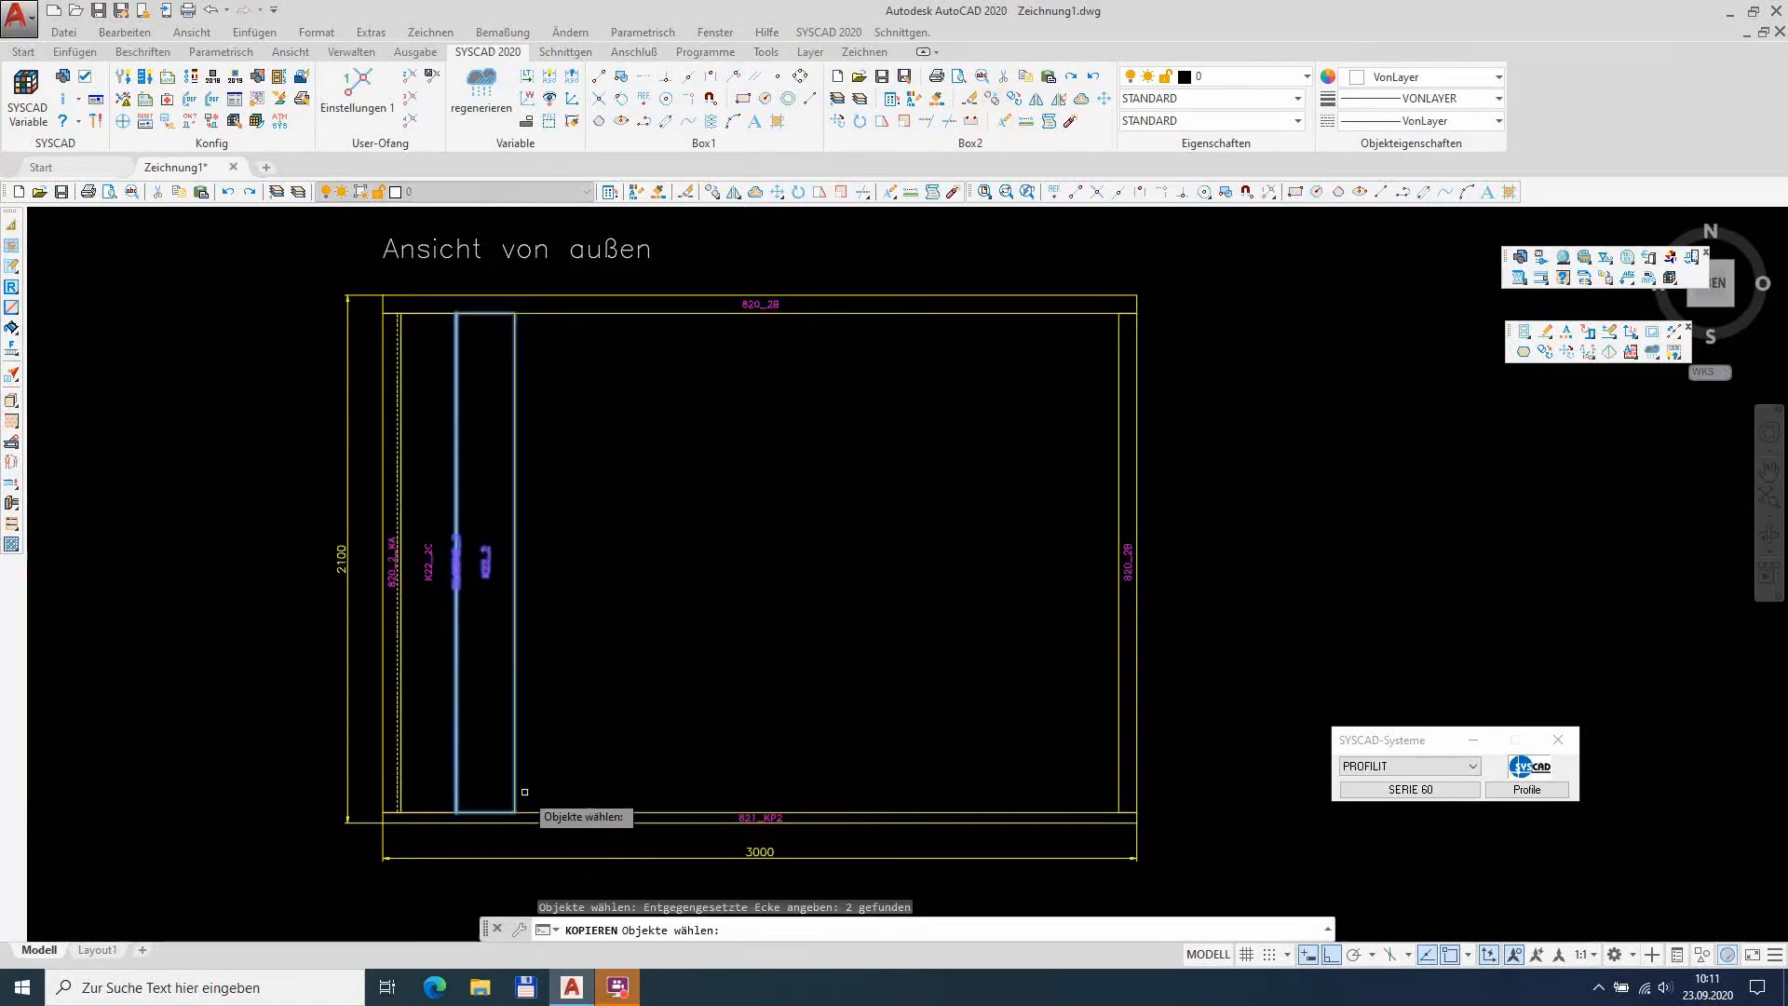
pyautogui.press('Return')
pyautogui.scroll(10, 470, 825)
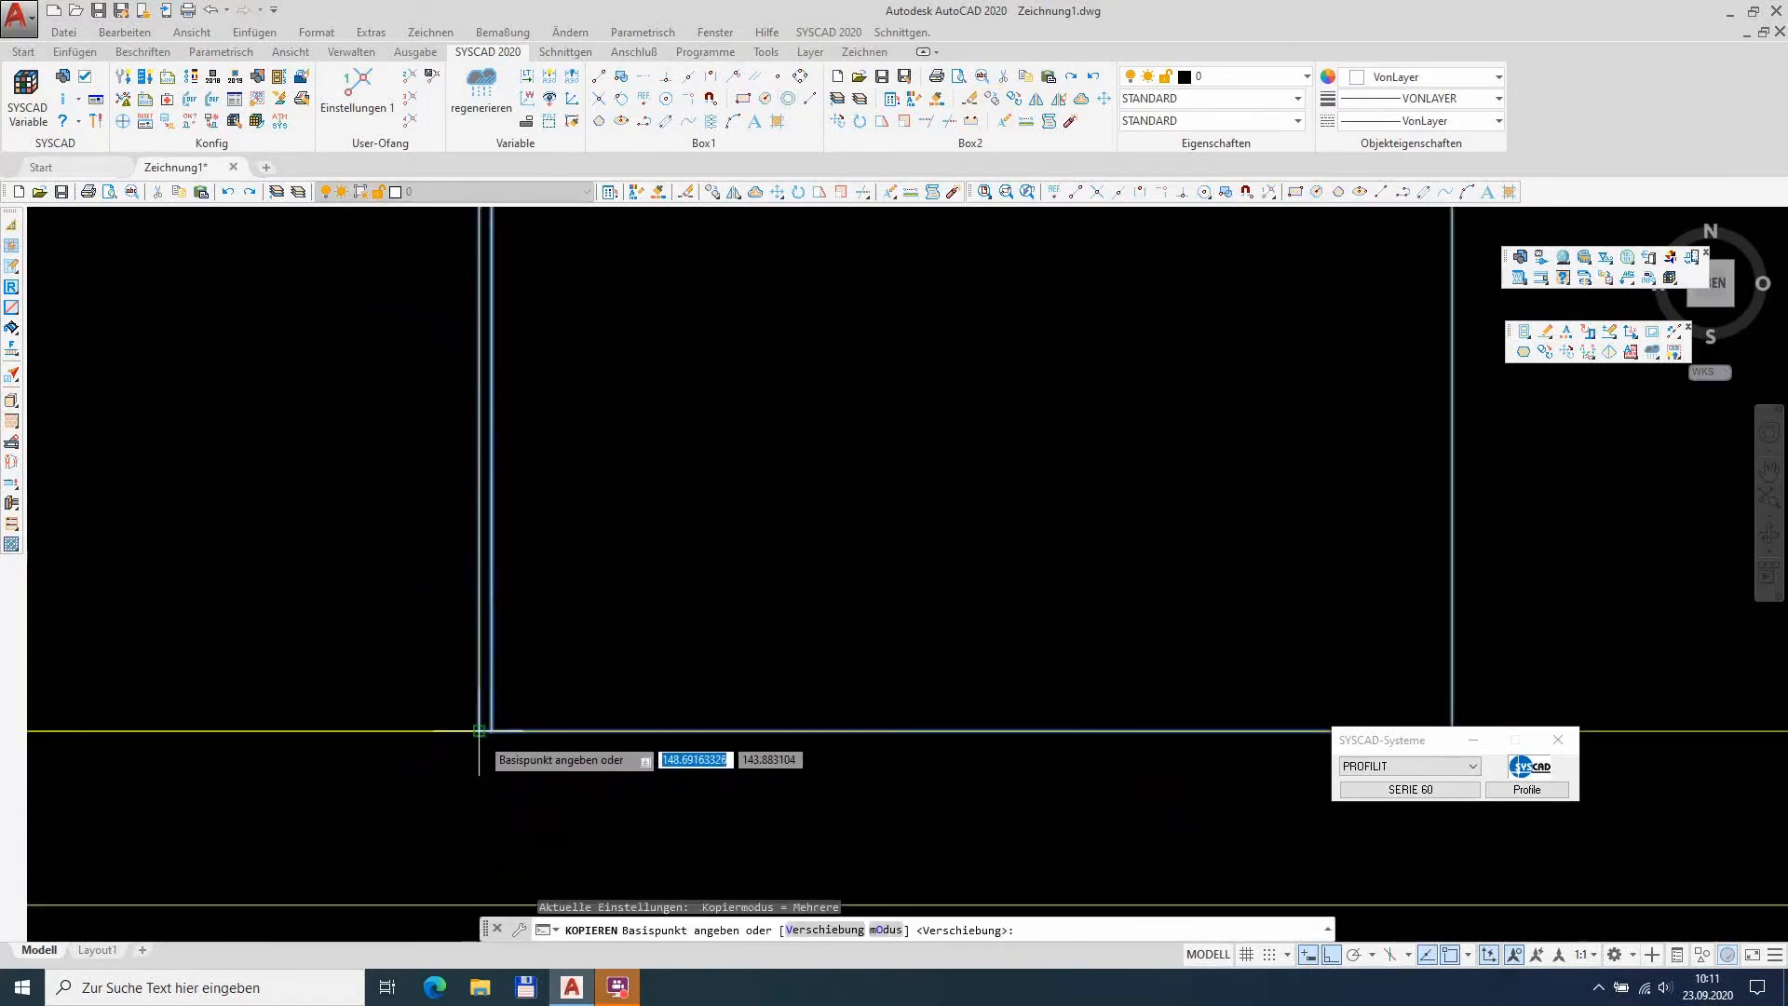
pyautogui.click(478, 732)
pyautogui.moveTo(1113, 736); pyautogui.dragTo(643, 637, button='middle')
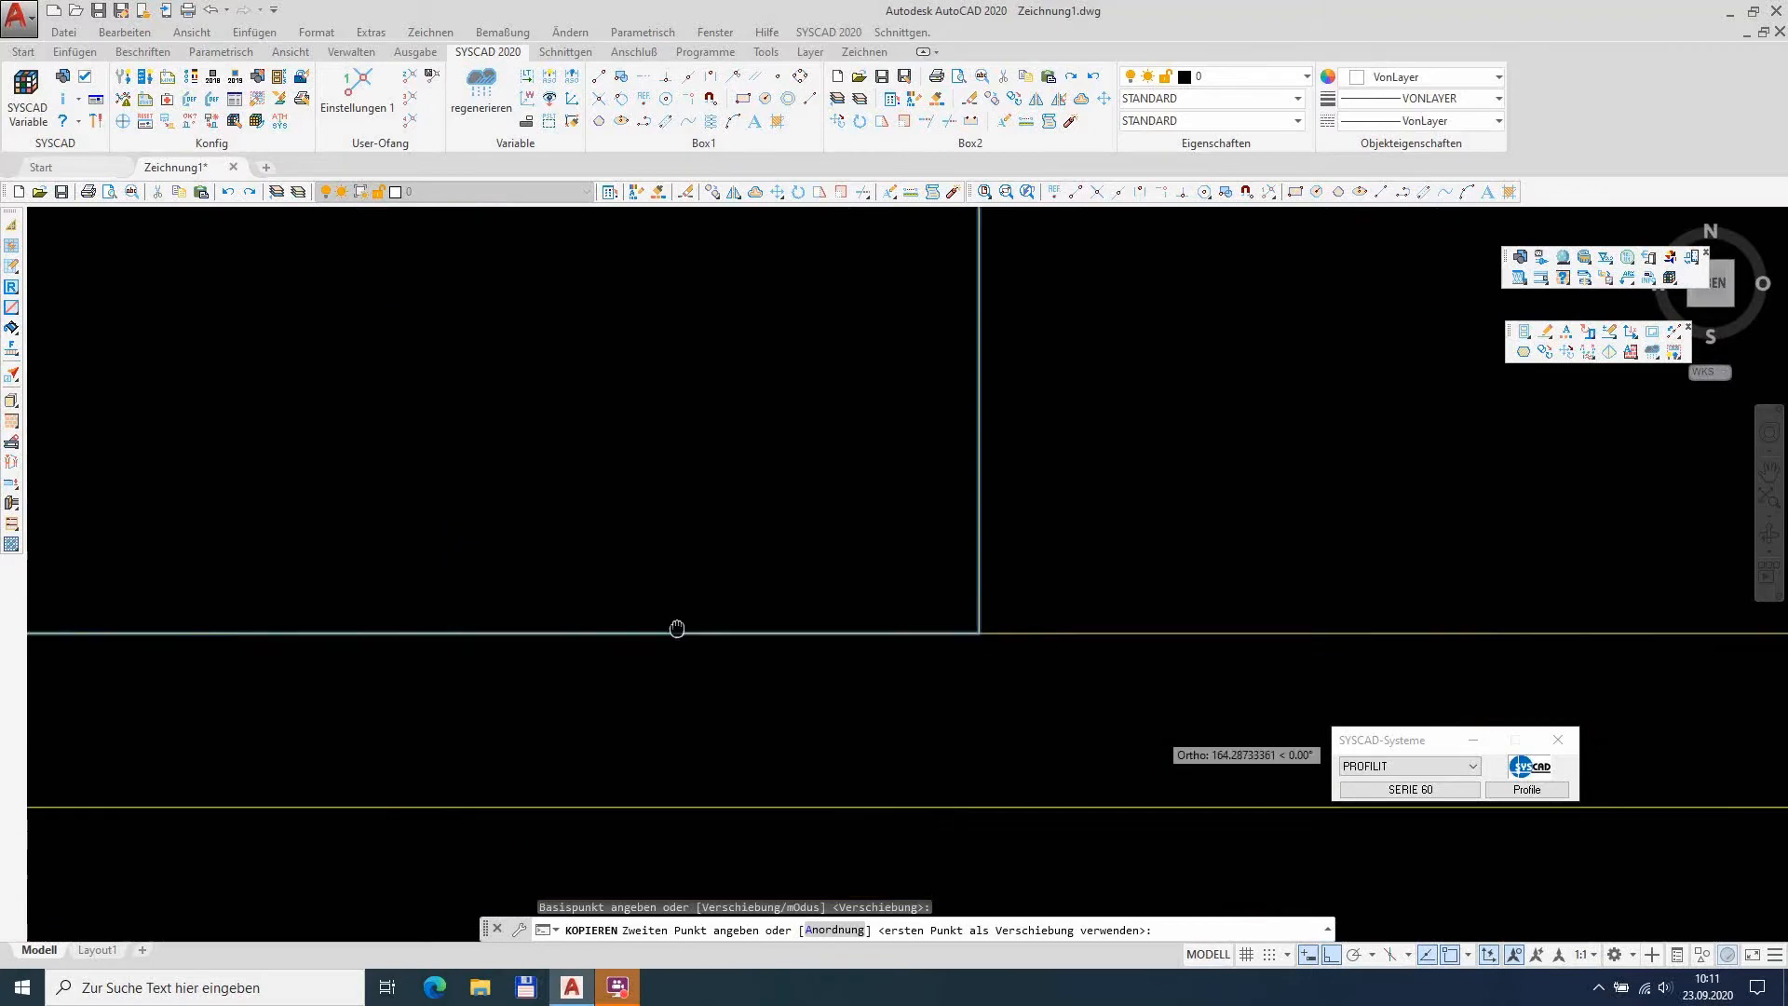
pyautogui.click(979, 632)
# Step: Place further joint-and-glass copies edge to edge along the bottom frame up to the right frame profile, and end the copying
pyautogui.moveTo(1318, 607); pyautogui.dragTo(455, 562, button='middle')
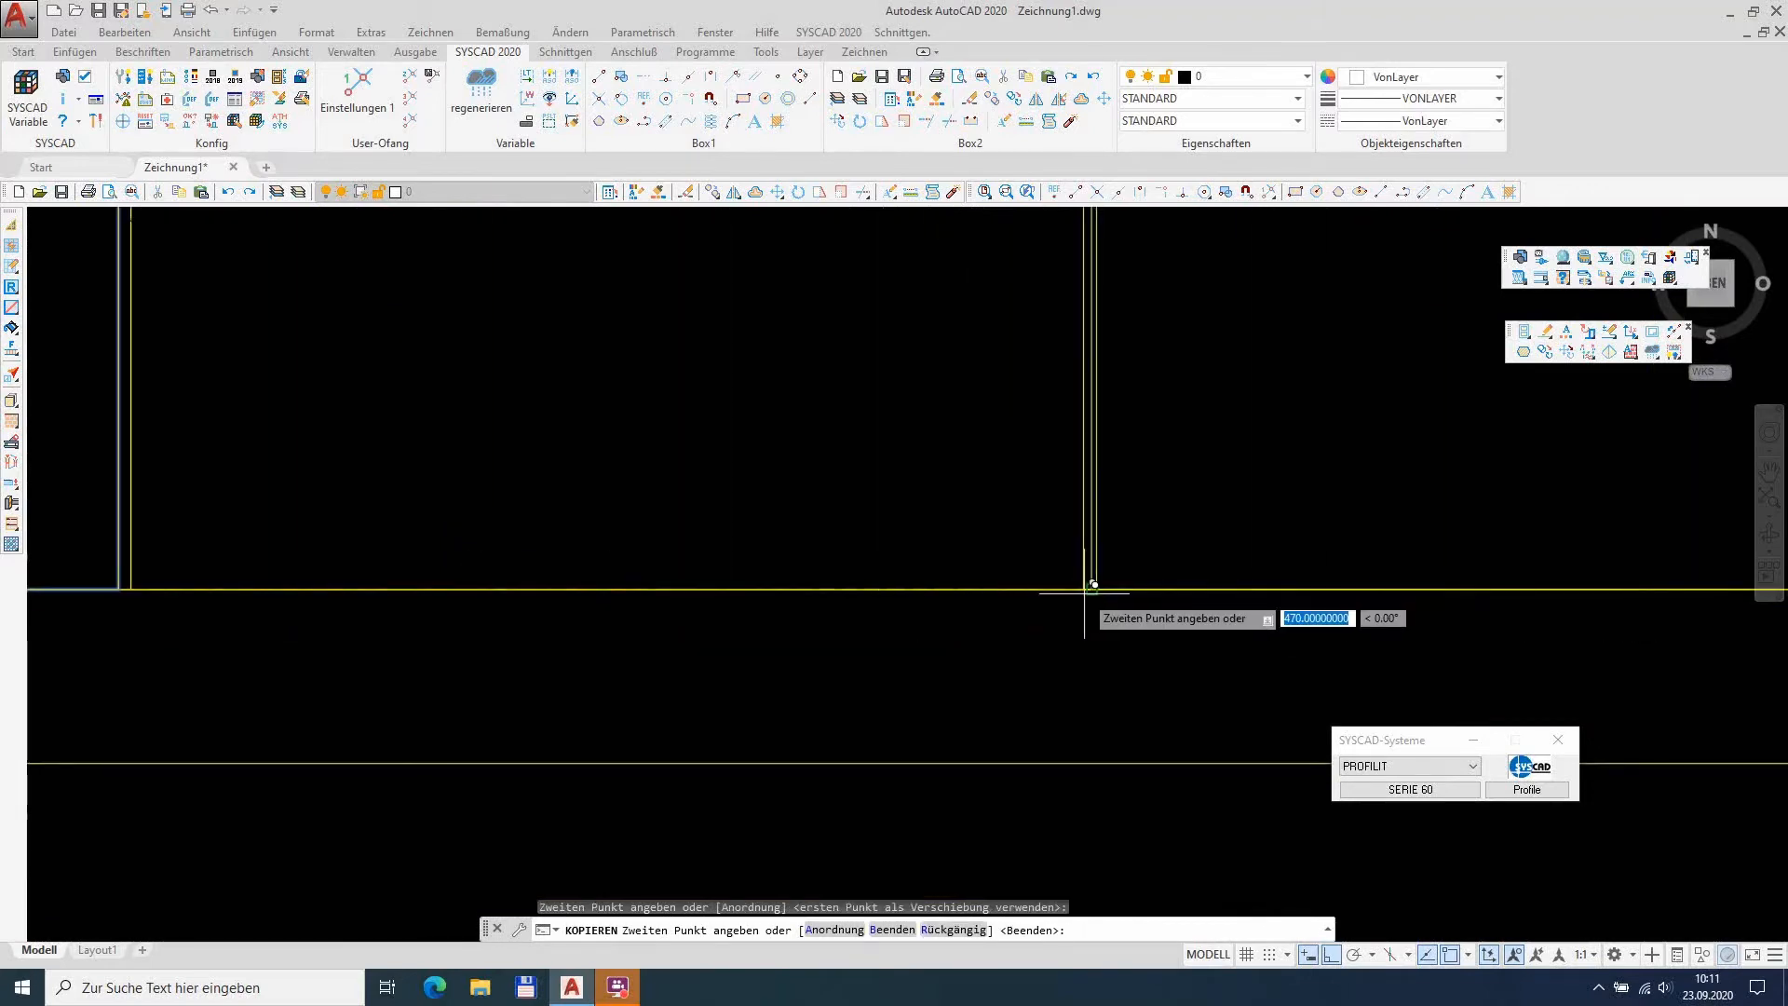
pyautogui.click(1087, 592)
pyautogui.moveTo(1289, 574); pyautogui.dragTo(363, 574, button='middle')
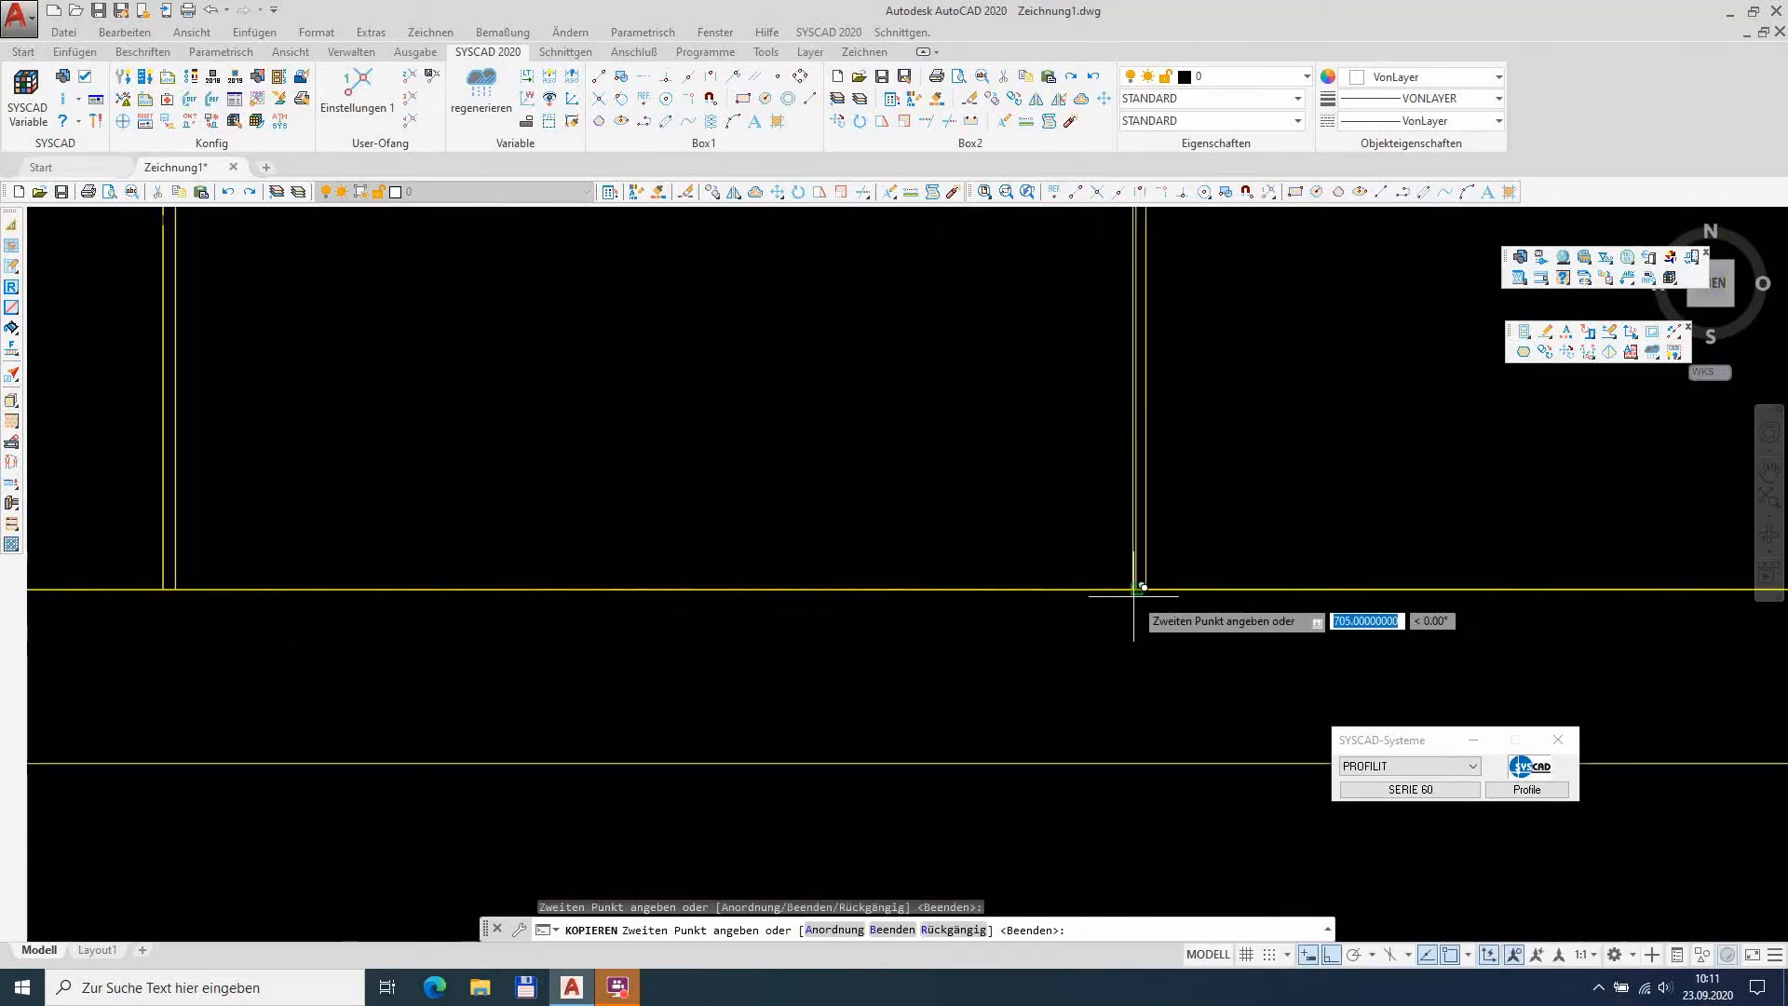
pyautogui.click(1132, 597)
pyautogui.moveTo(1702, 586); pyautogui.dragTo(658, 586, button='middle')
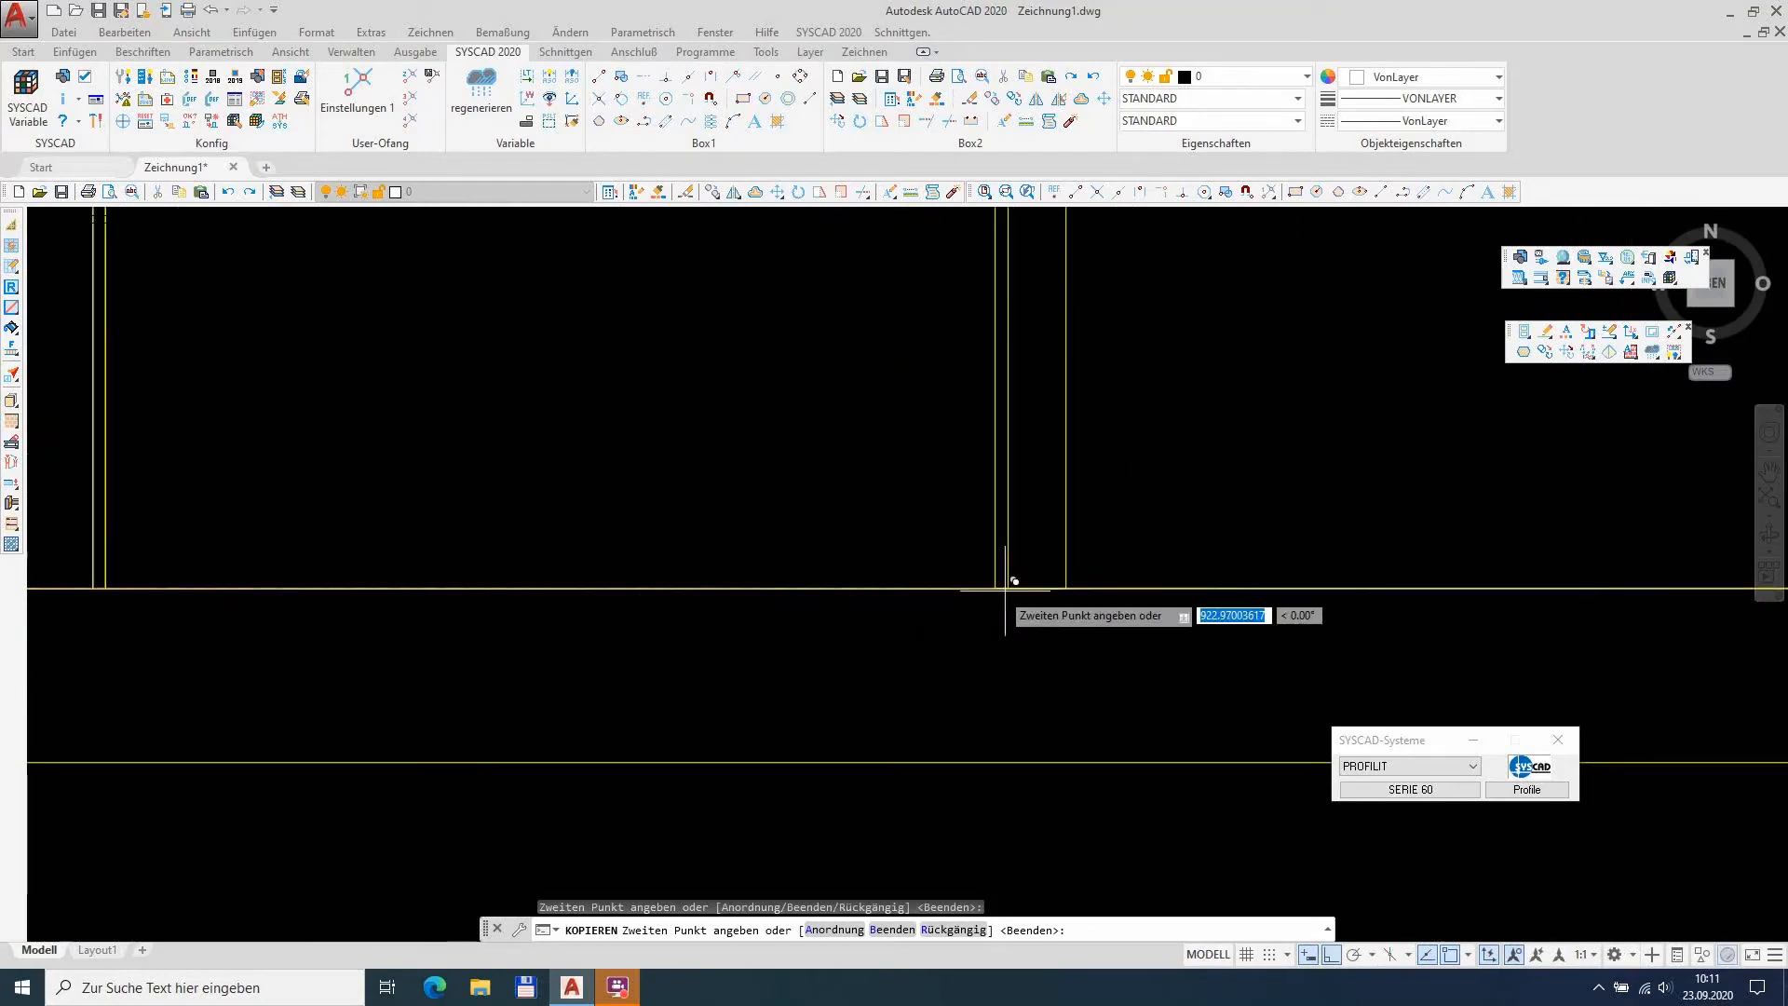
pyautogui.click(1068, 587)
pyautogui.moveTo(1741, 594); pyautogui.dragTo(678, 595, button='middle')
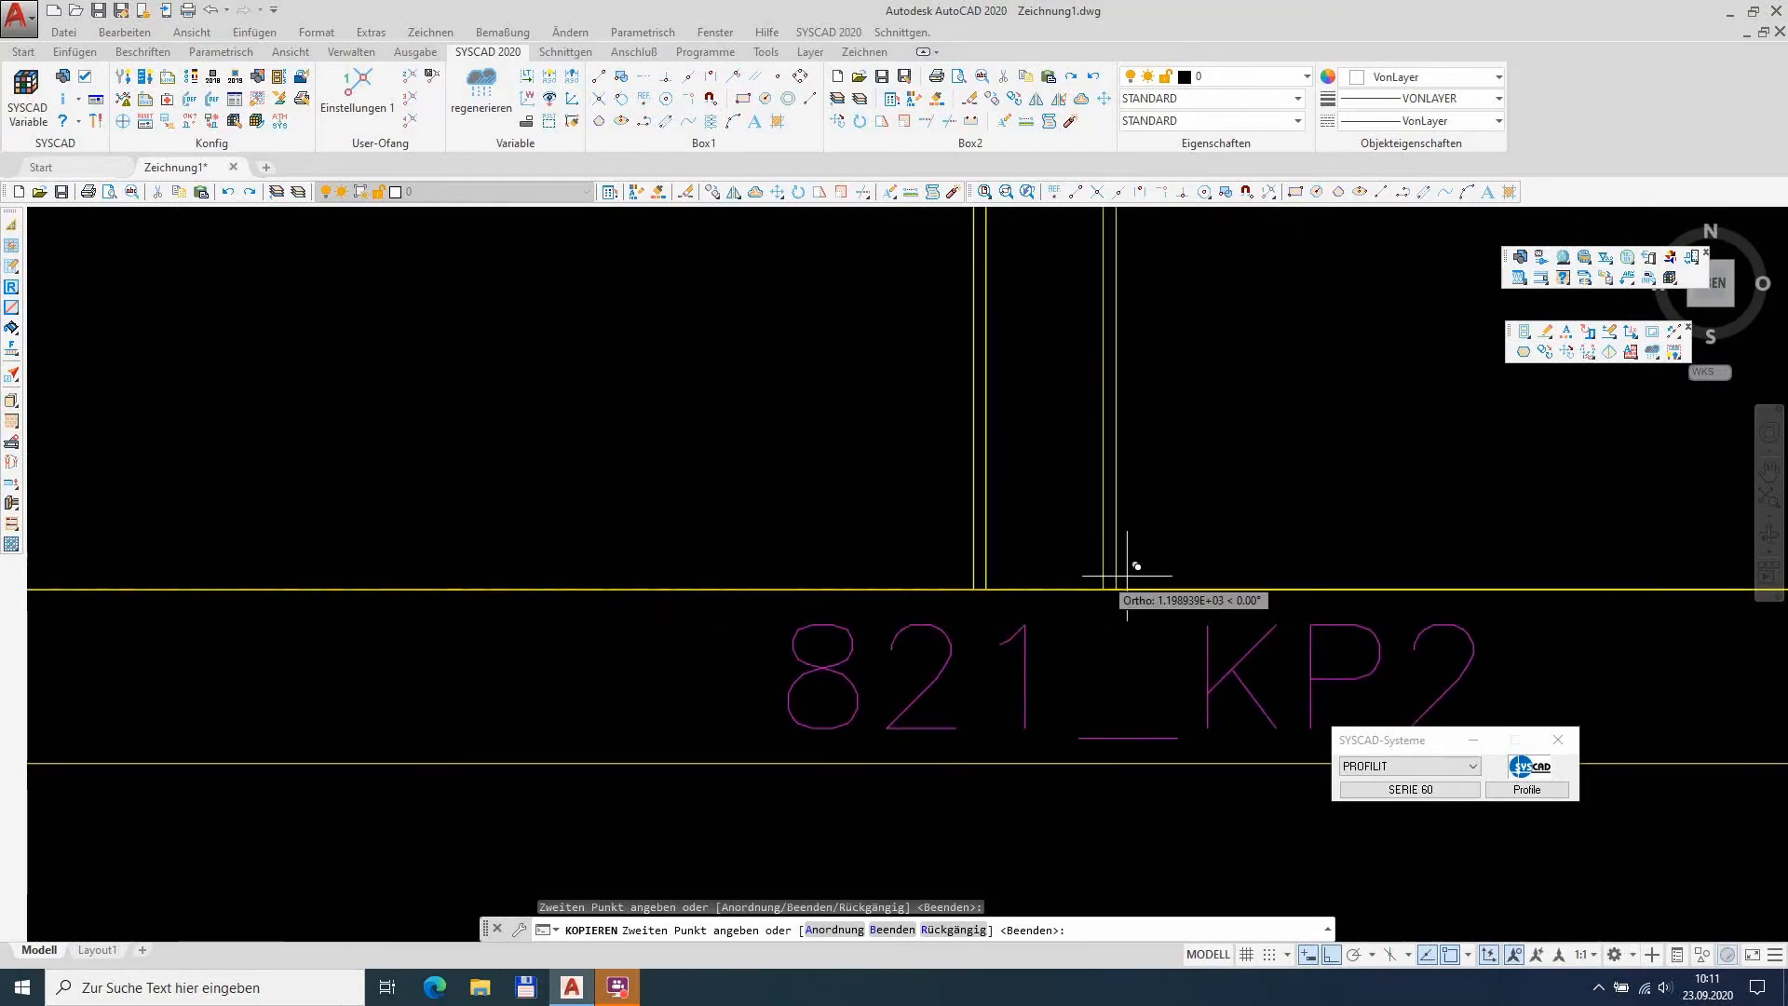
pyautogui.moveTo(1222, 565); pyautogui.dragTo(188, 580, button='middle')
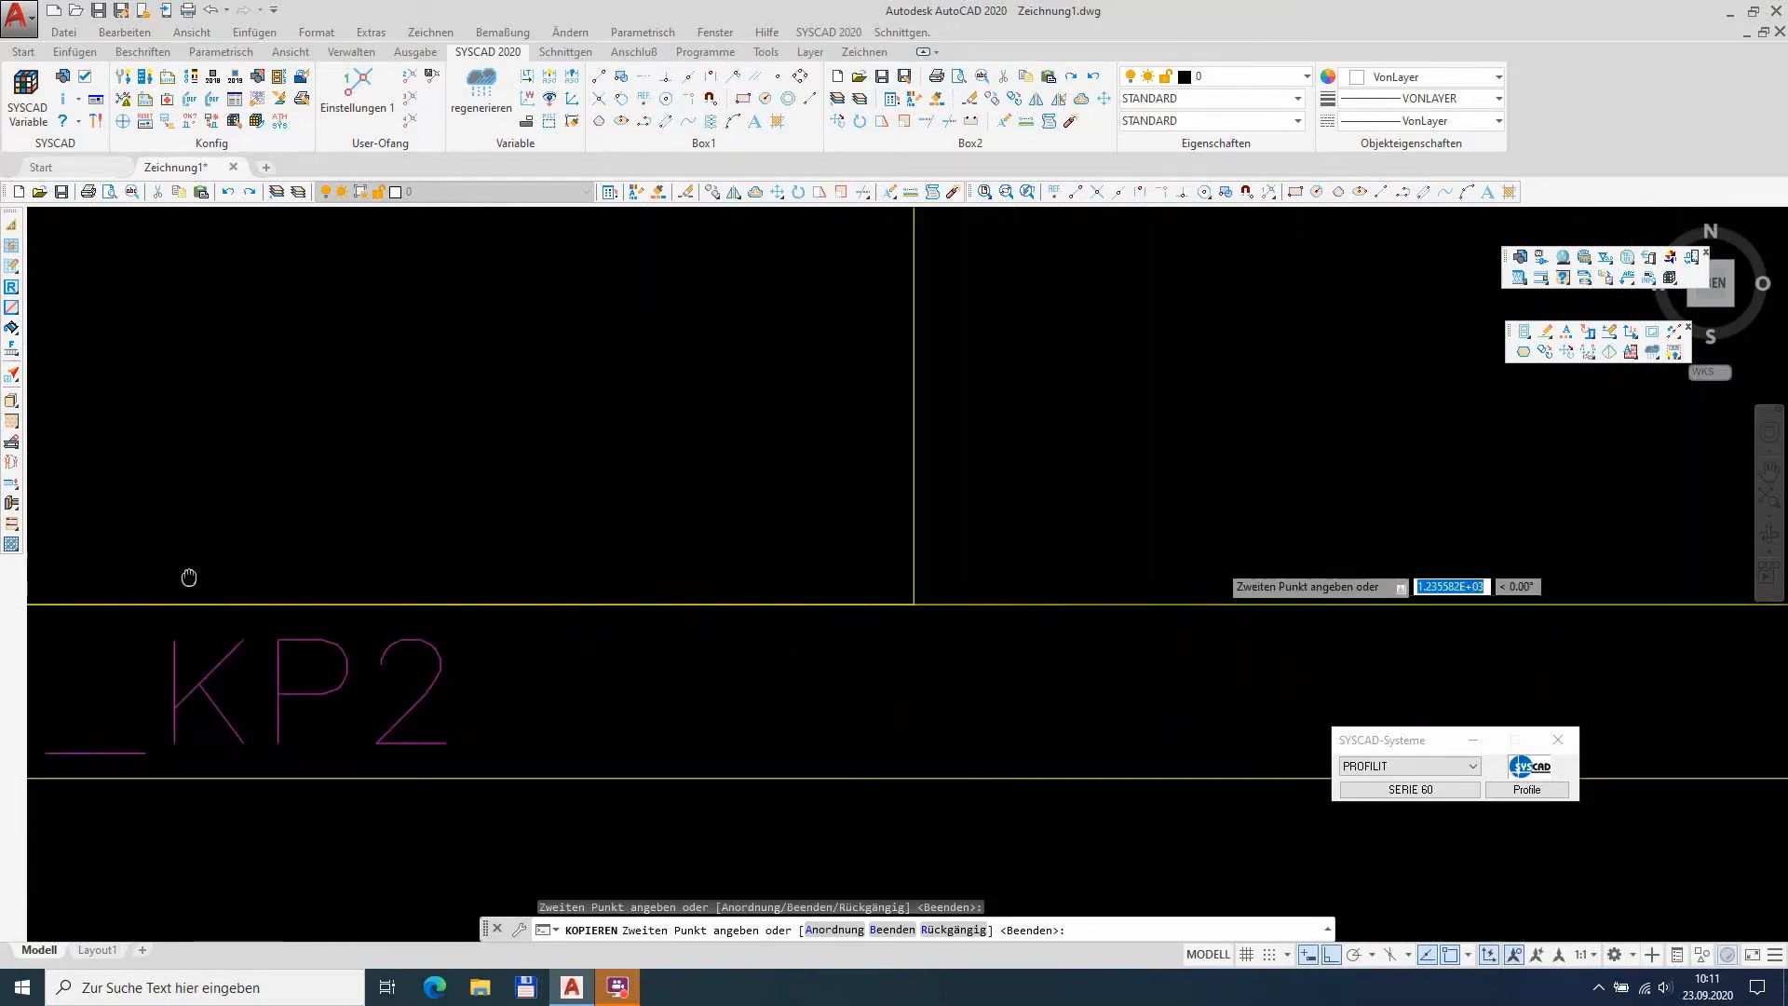
pyautogui.moveTo(1154, 606); pyautogui.dragTo(232, 614, button='middle')
pyautogui.click(921, 599)
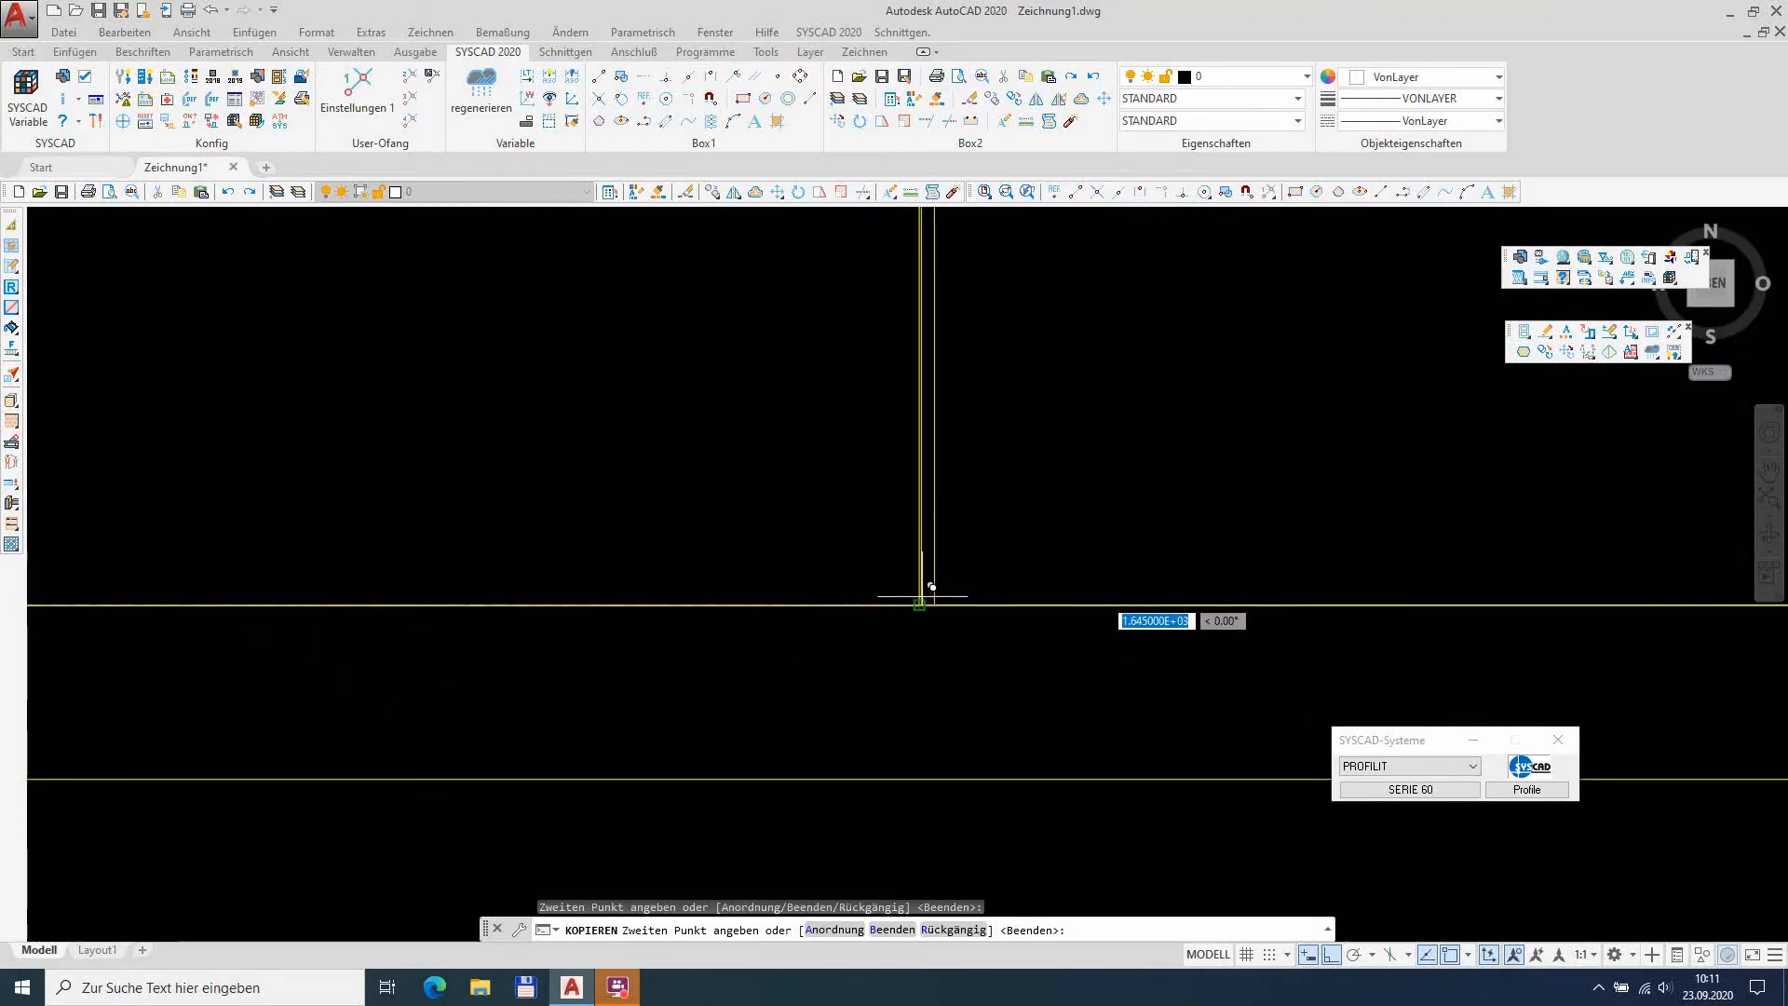
pyautogui.moveTo(985, 589); pyautogui.dragTo(65, 596, button='middle')
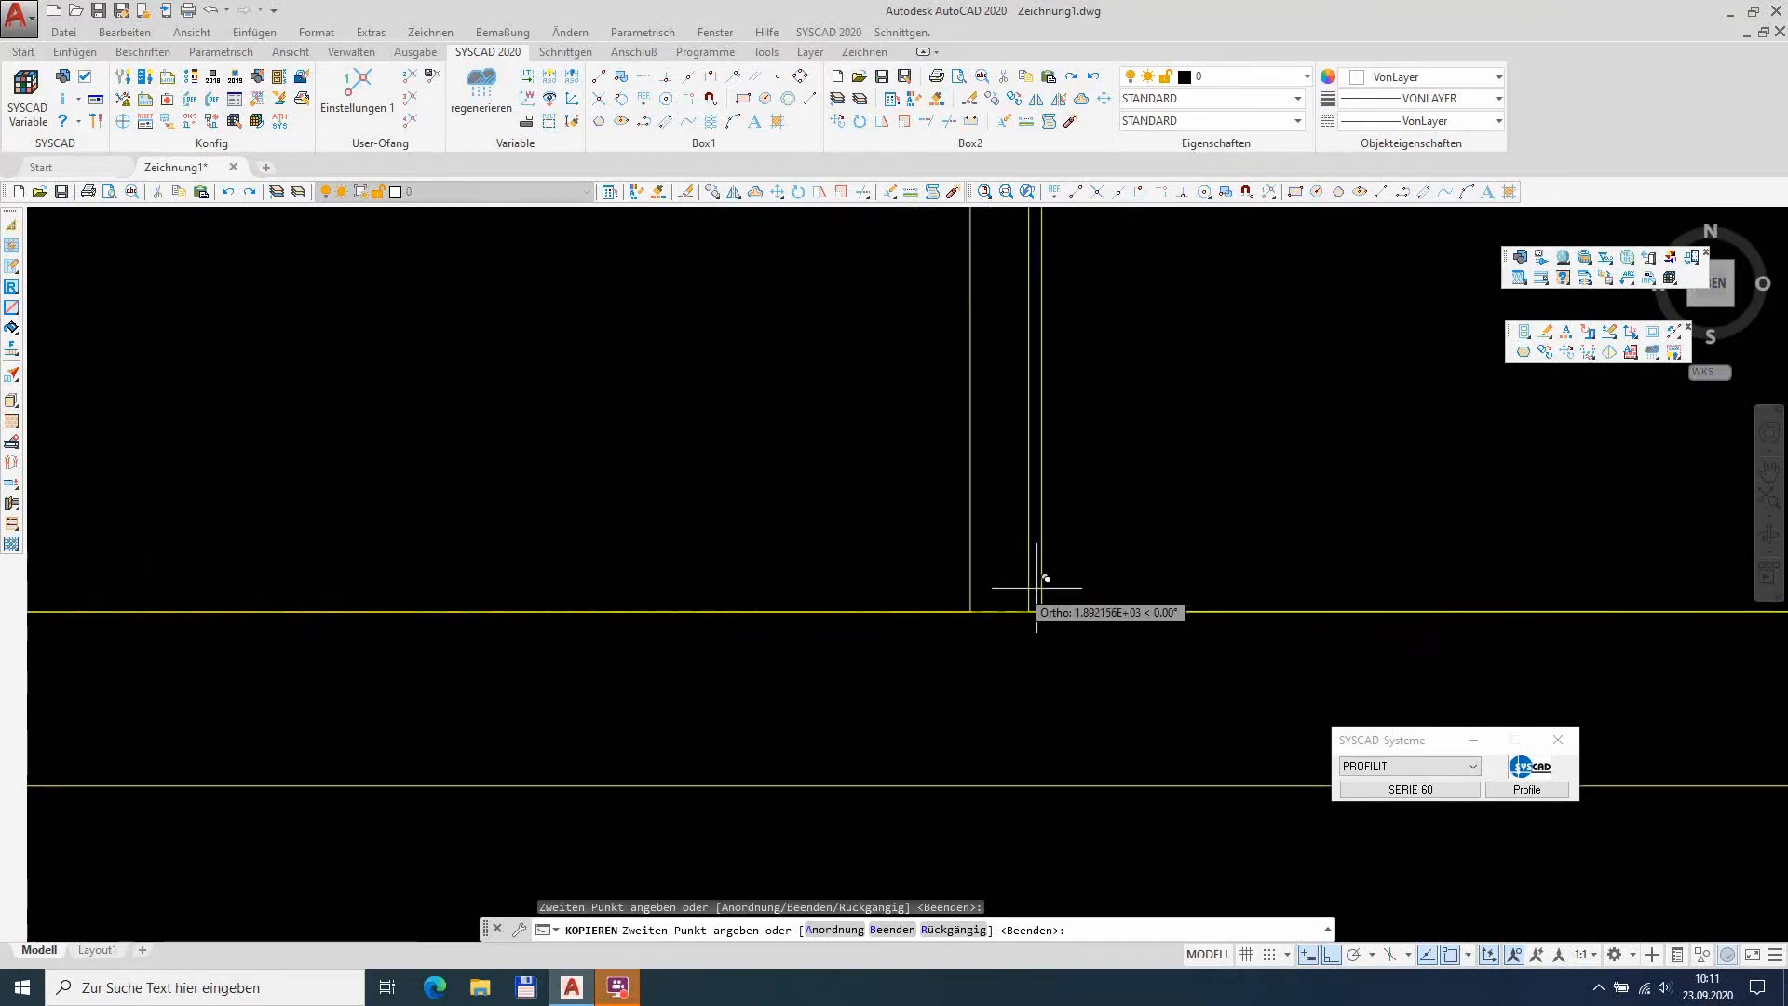
pyautogui.click(970, 606)
pyautogui.moveTo(1140, 578); pyautogui.dragTo(132, 582, button='middle')
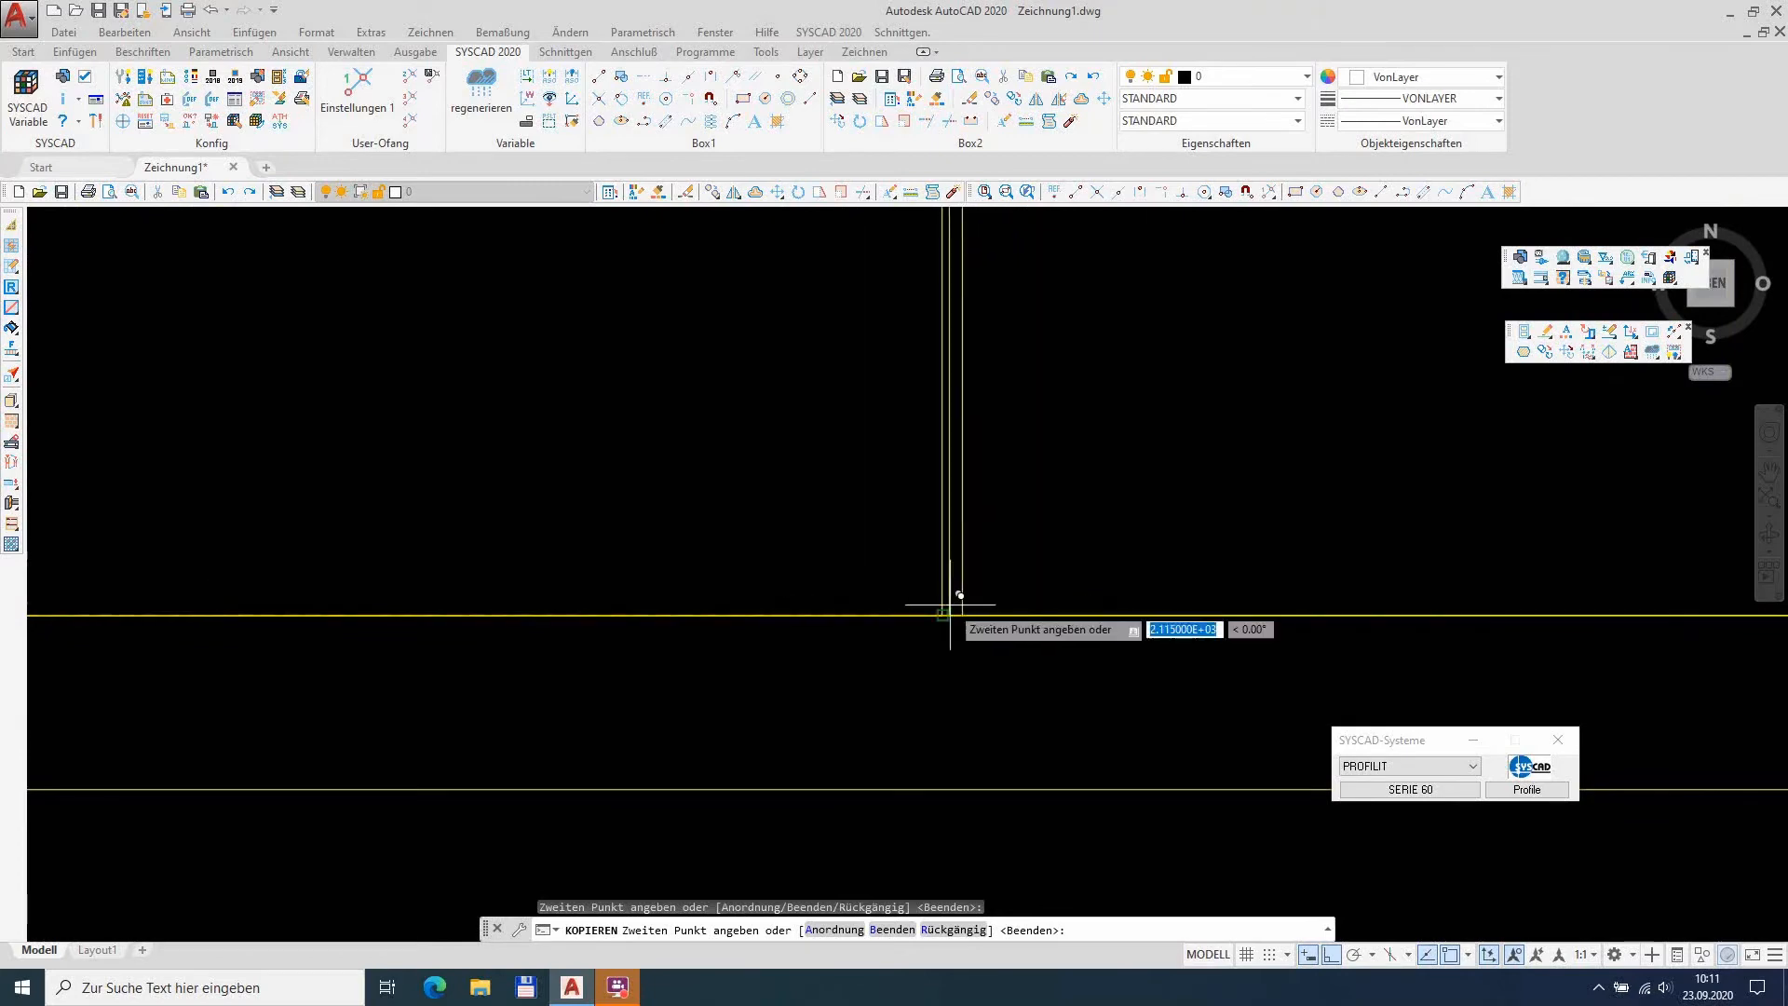
pyautogui.moveTo(1146, 587); pyautogui.dragTo(124, 590, button='middle')
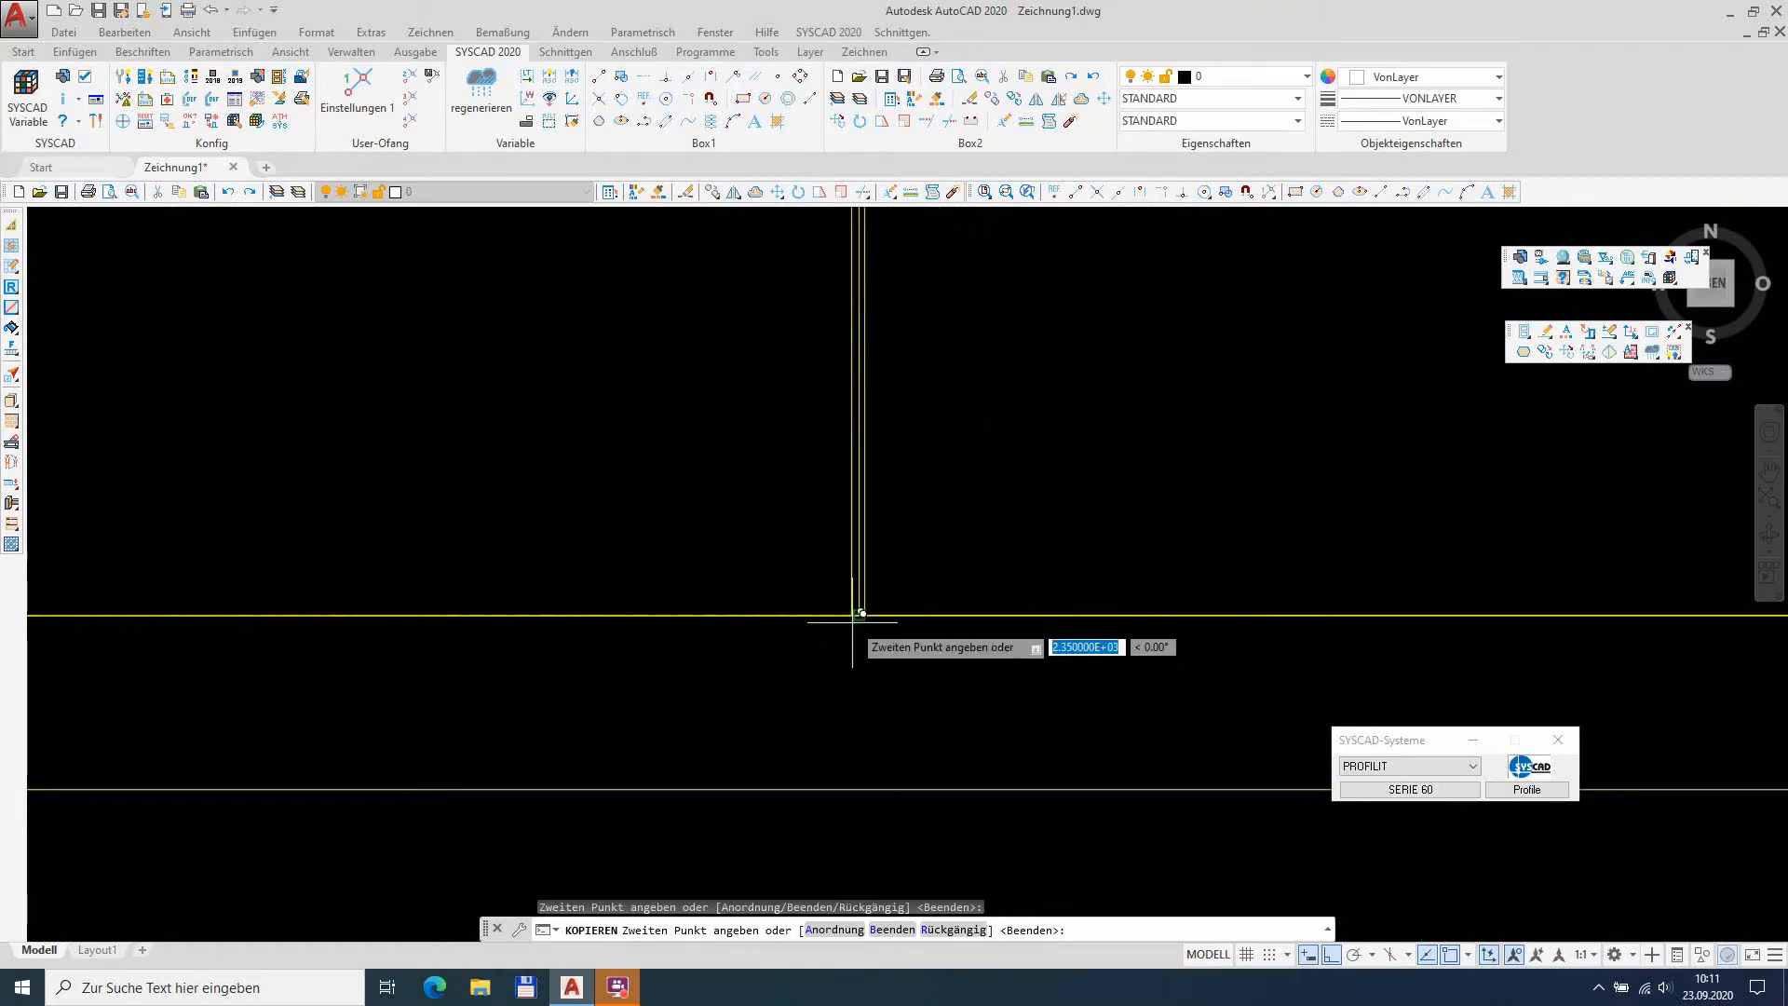
pyautogui.moveTo(1137, 618); pyautogui.dragTo(86, 614, button='middle')
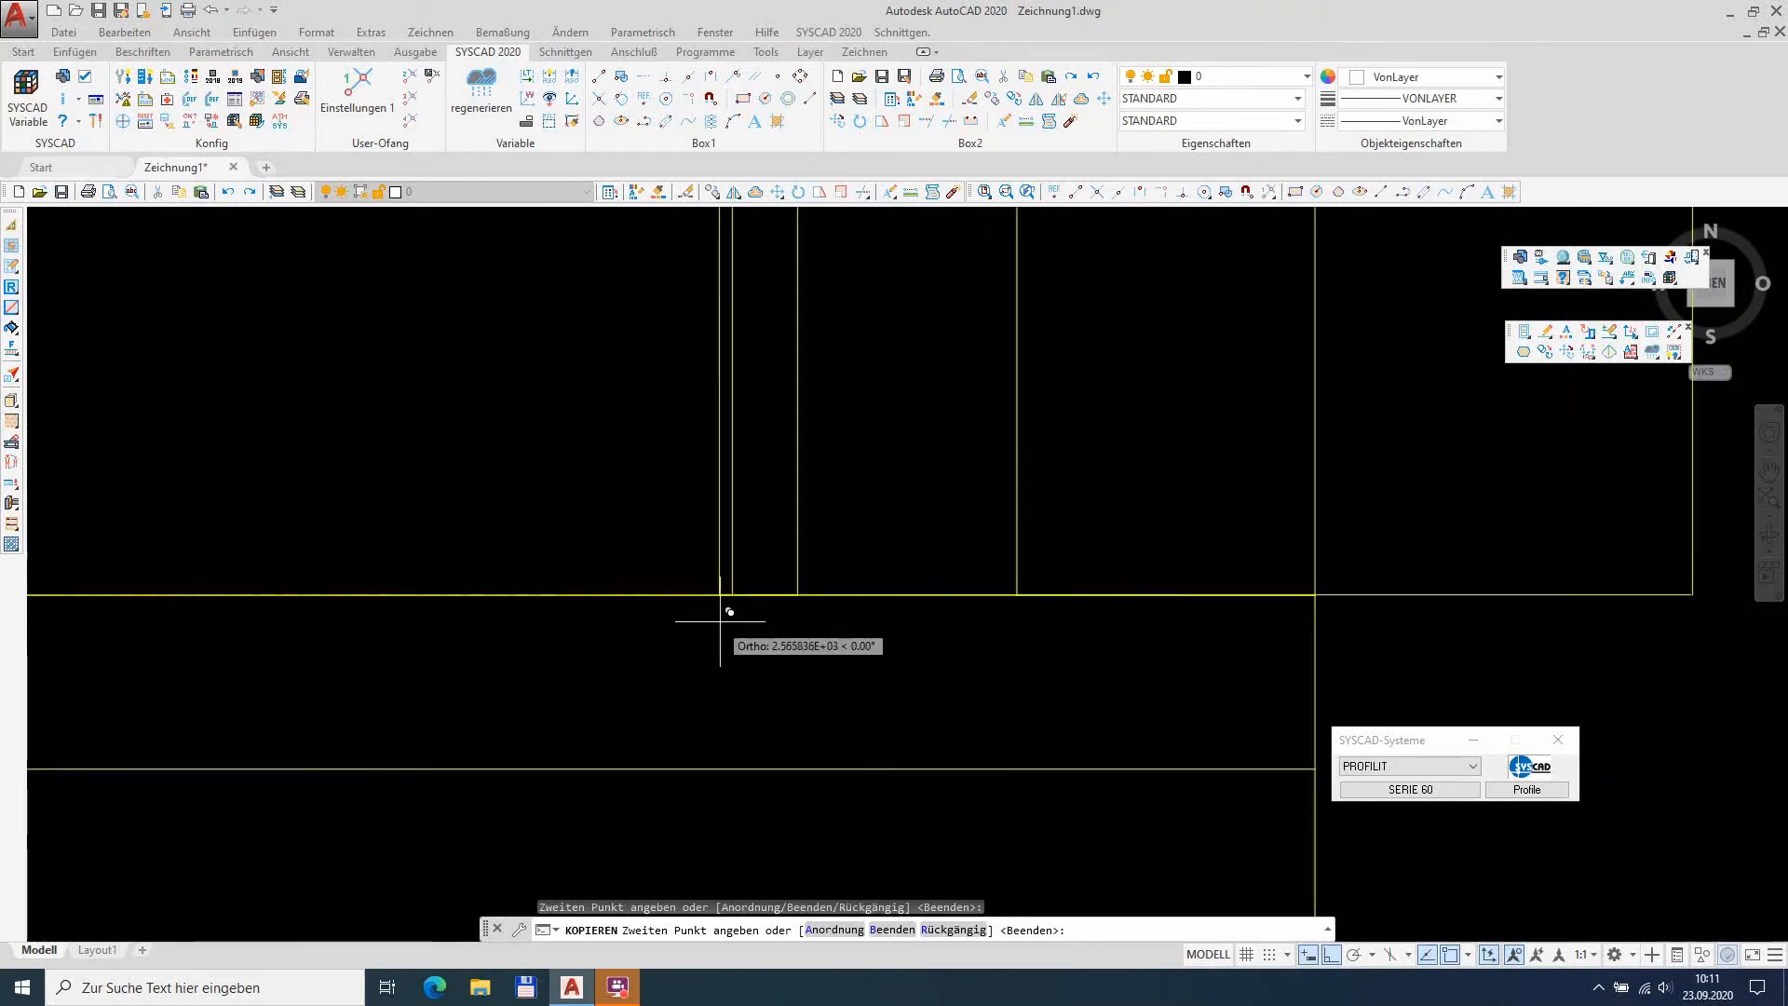
pyautogui.click(798, 595)
pyautogui.press('Return')
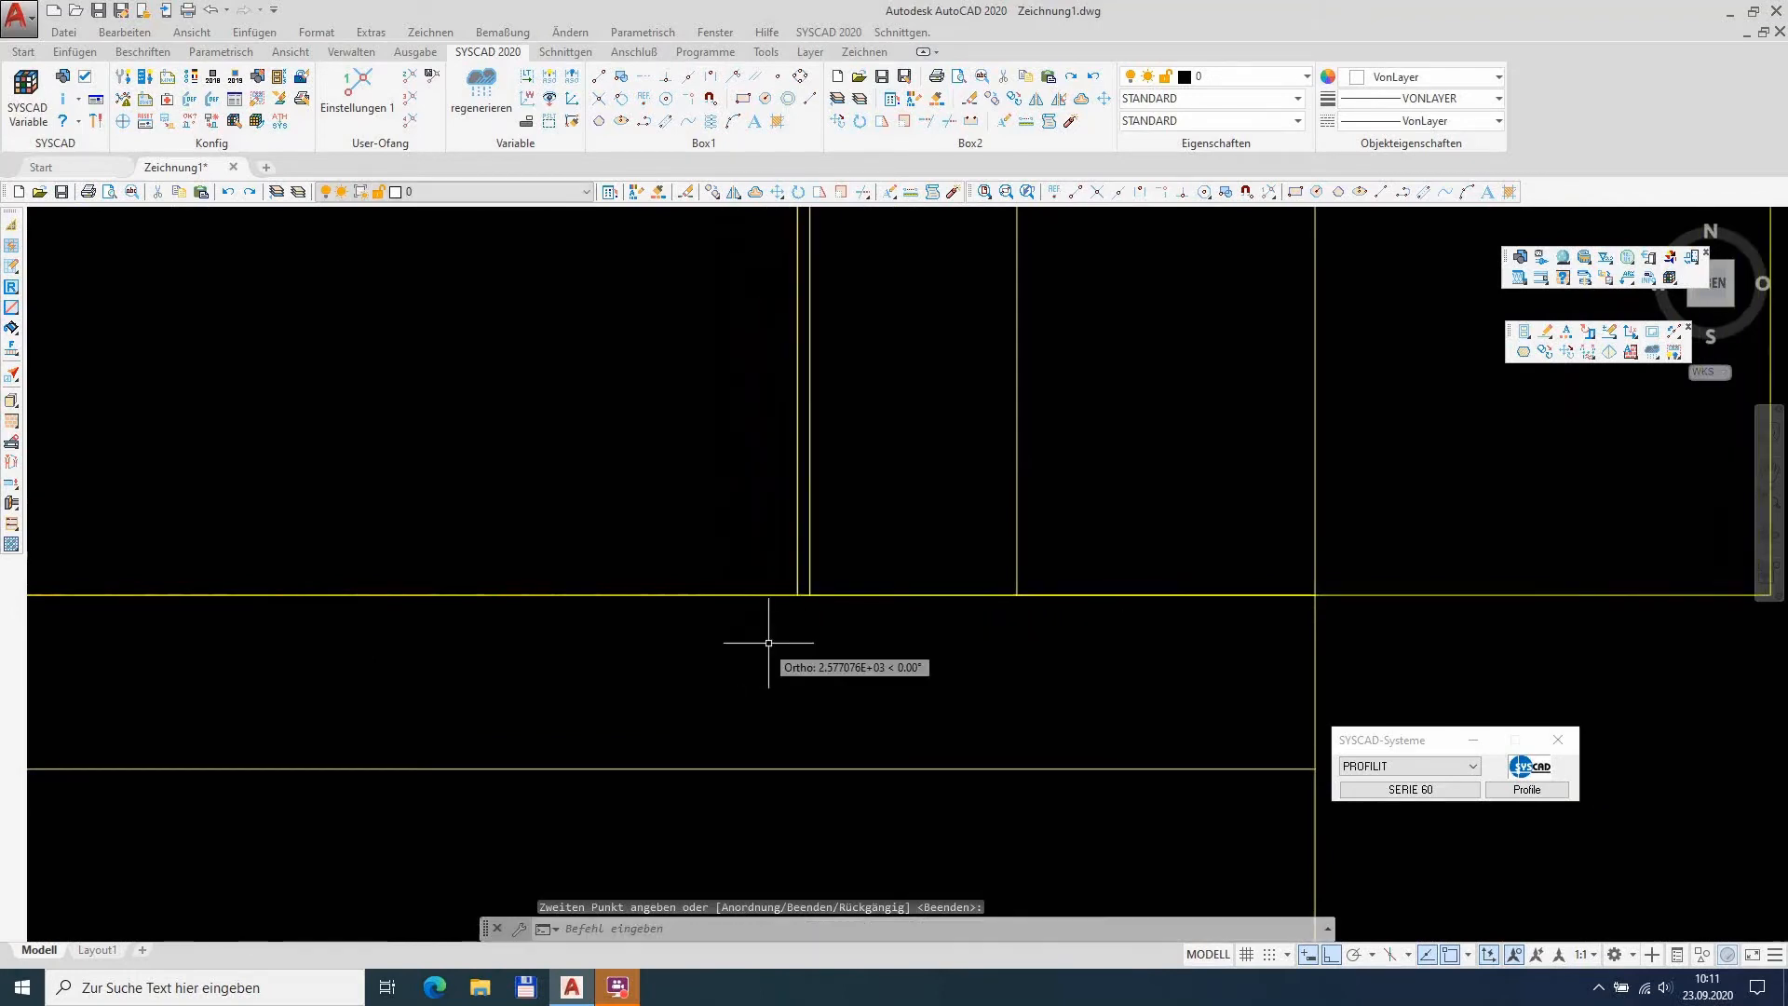
# Step: Delete the last K22_2 glass profile that extends past the right frame profile
pyautogui.click(1616, 606)
pyautogui.click(1585, 543)
pyautogui.scroll(-10, 1425, 563)
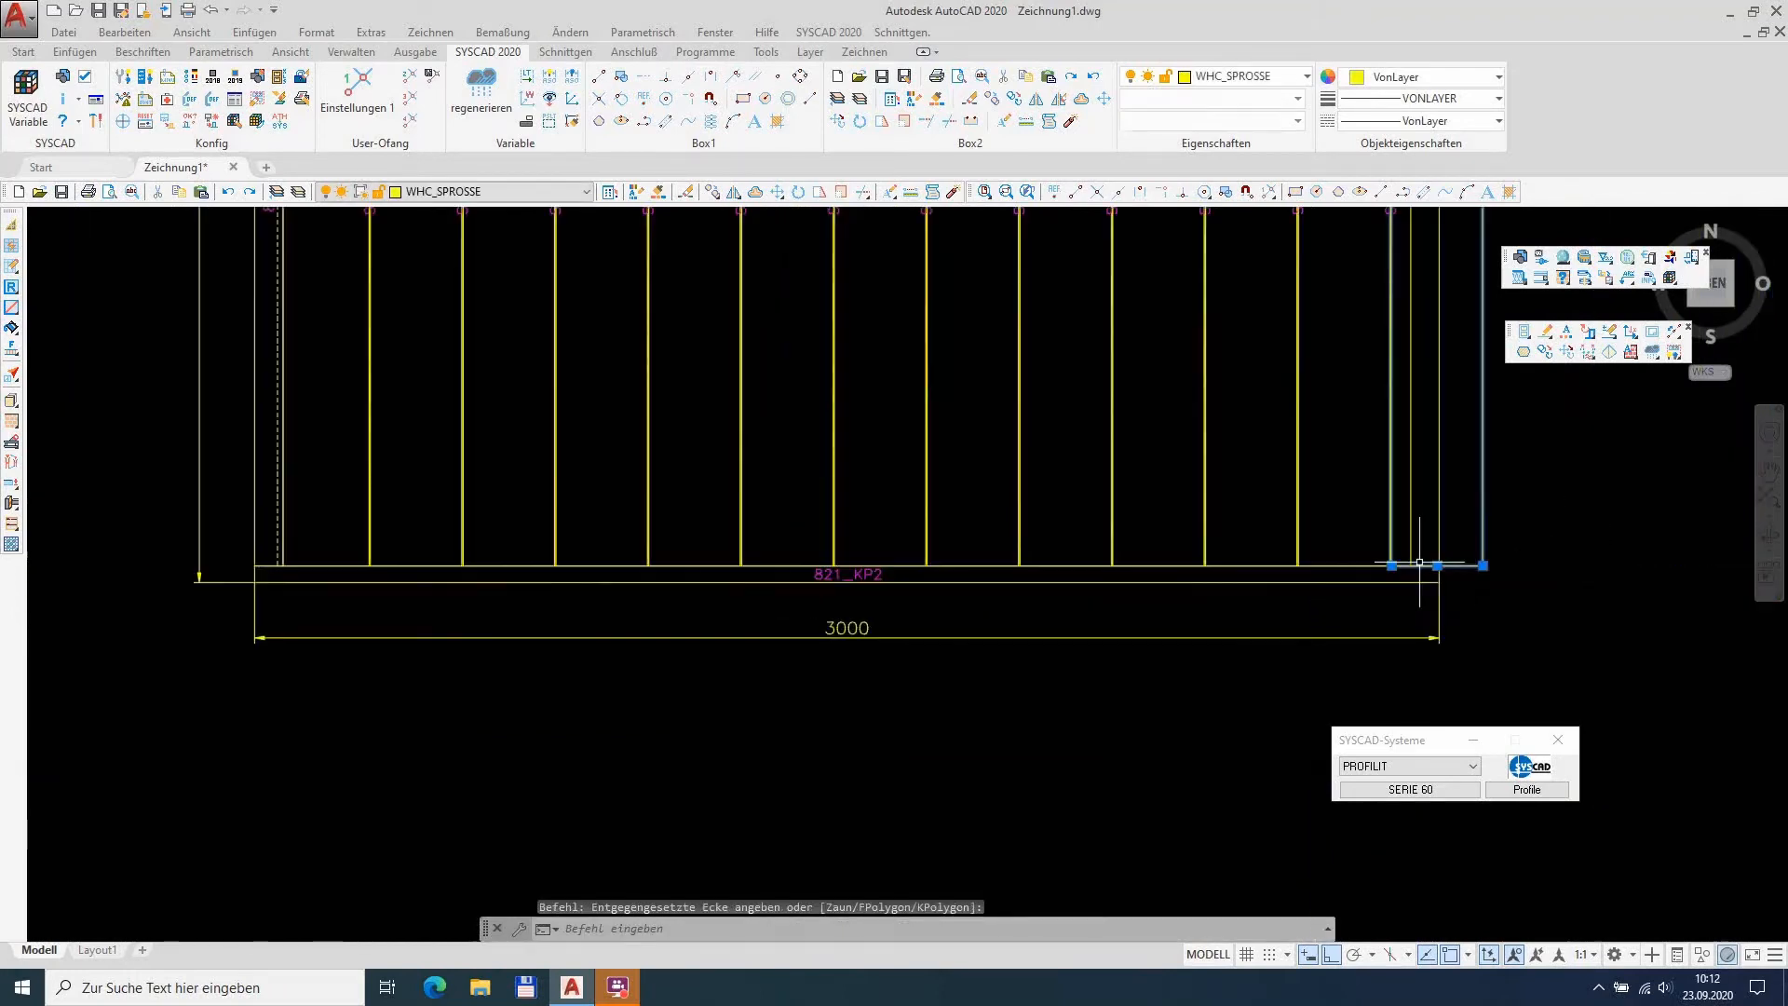
pyautogui.moveTo(1420, 562); pyautogui.dragTo(822, 760, button='middle')
pyautogui.scroll(-4, 821, 758)
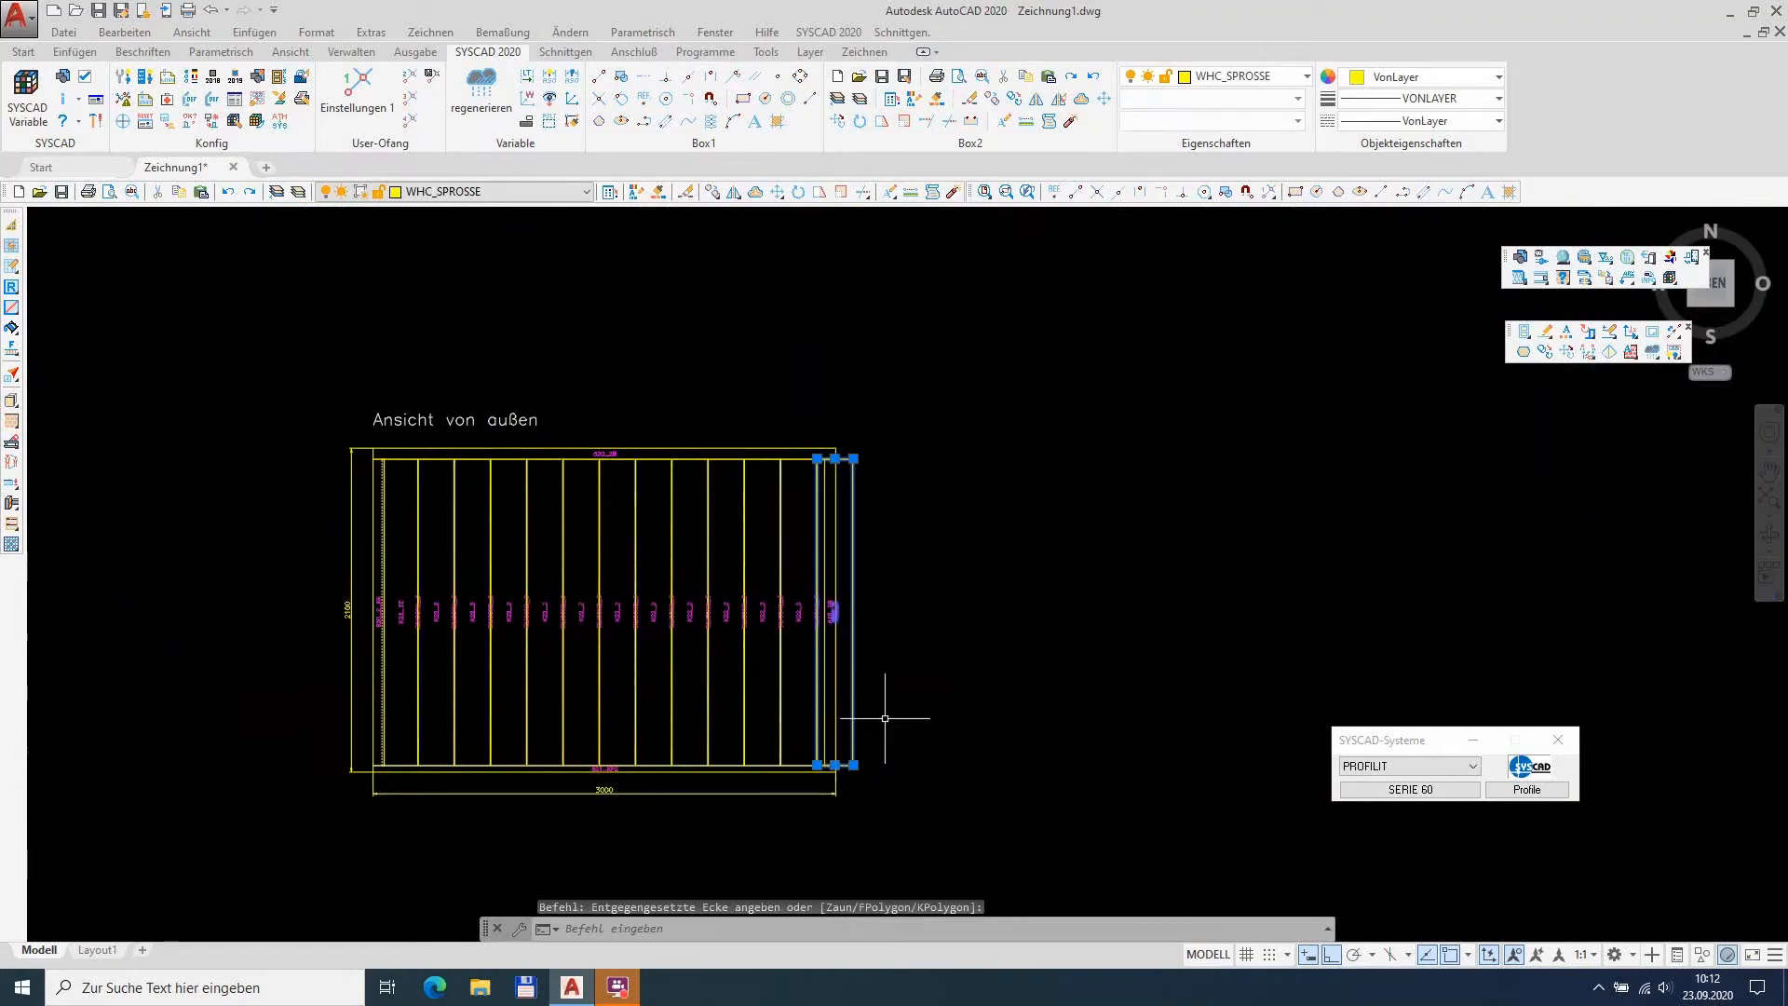
pyautogui.press('Delete')
pyautogui.moveTo(944, 640); pyautogui.dragTo(911, 530, button='middle')
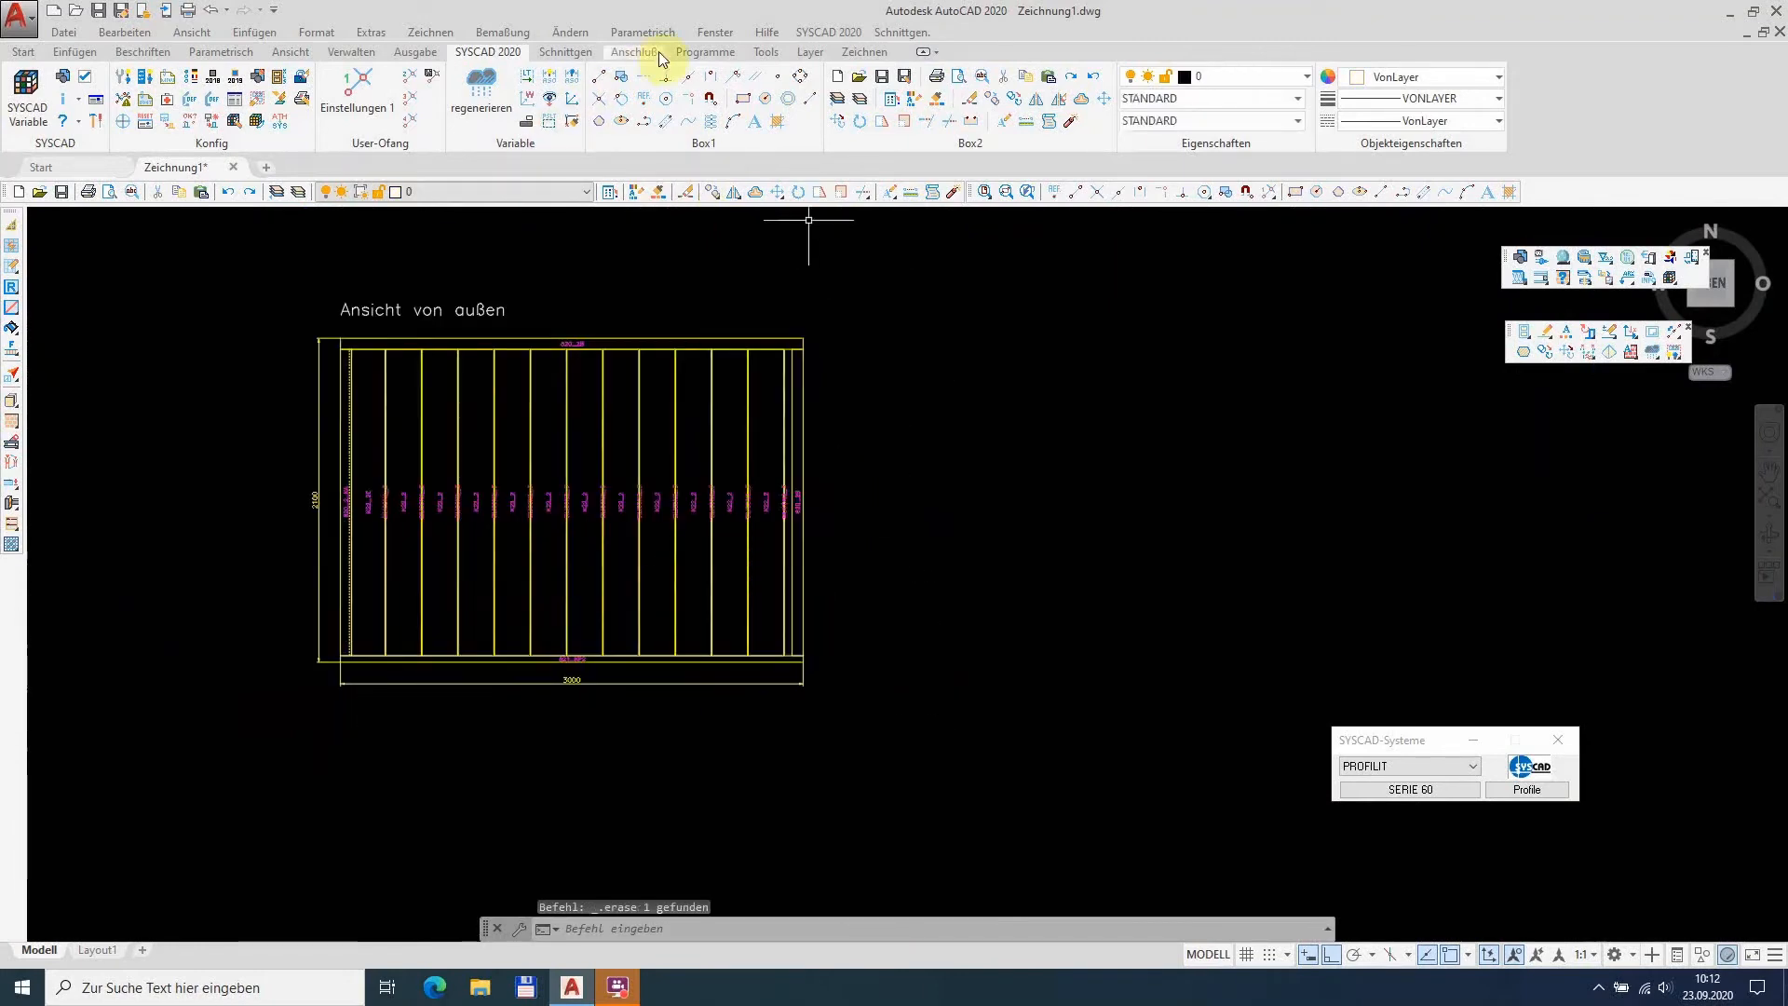
# Step: Generate a horizontal section across the elevation's lower part with section factor 1 and place it directly below the view
pyautogui.click(12, 443)
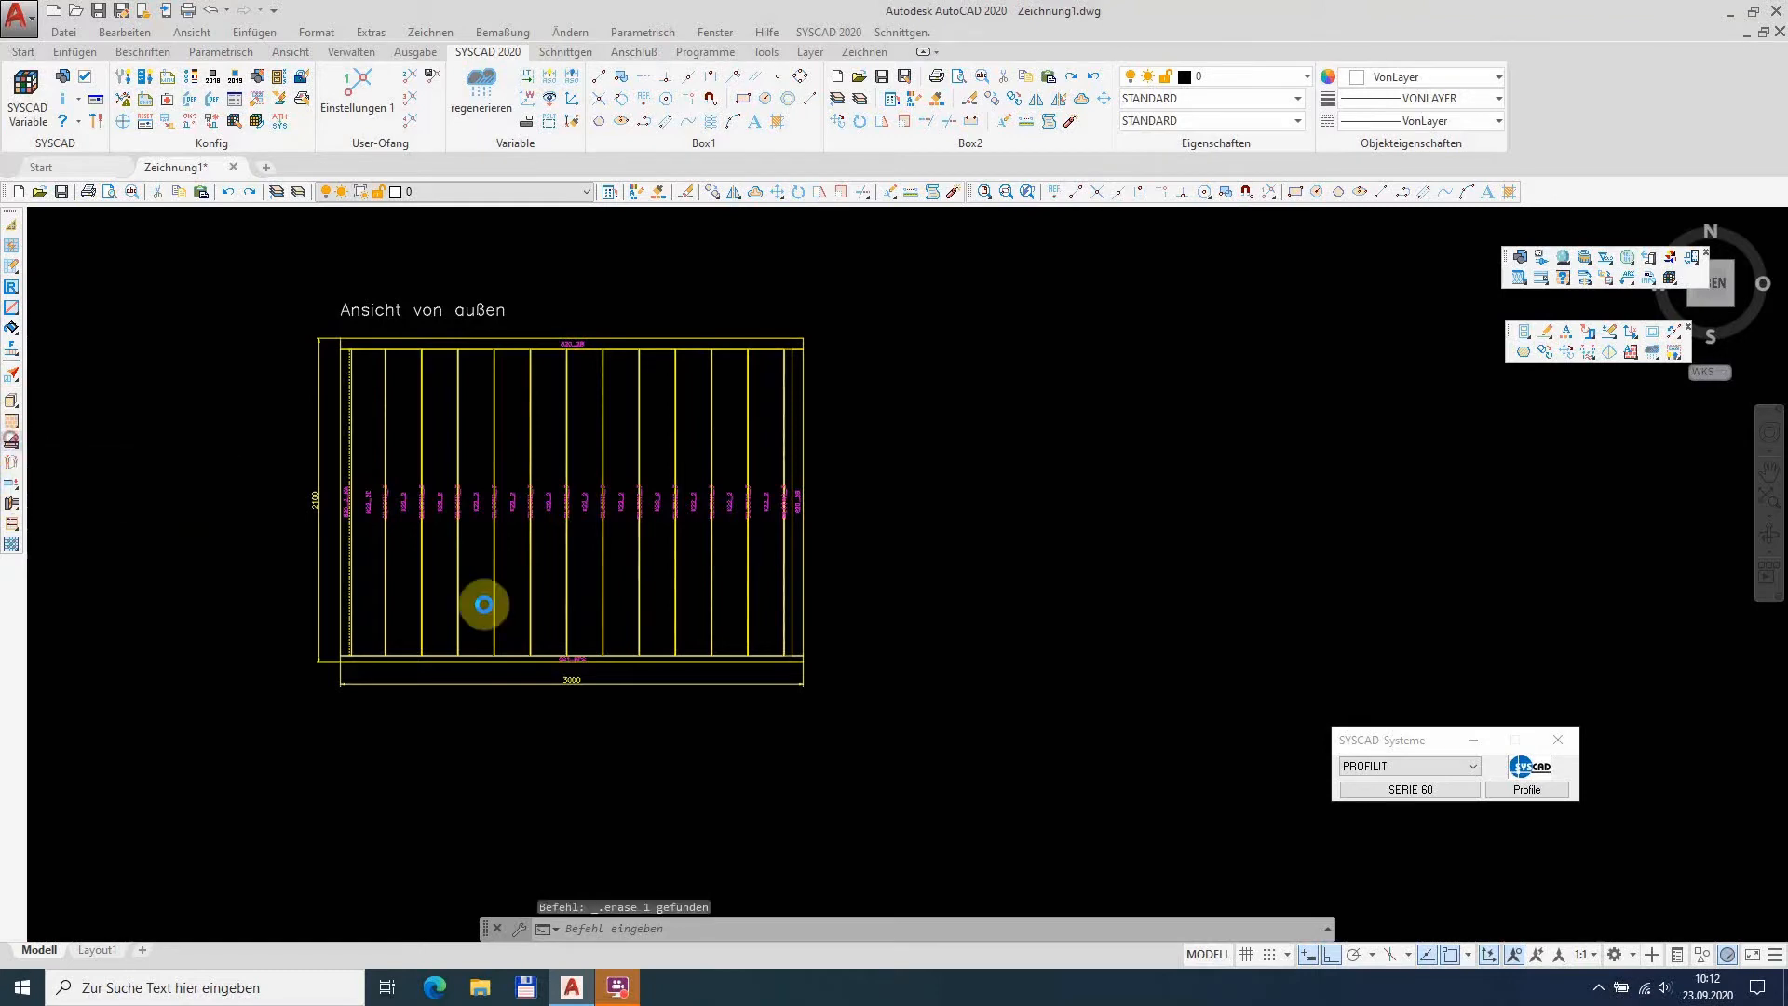
pyautogui.click(287, 580)
pyautogui.click(836, 589)
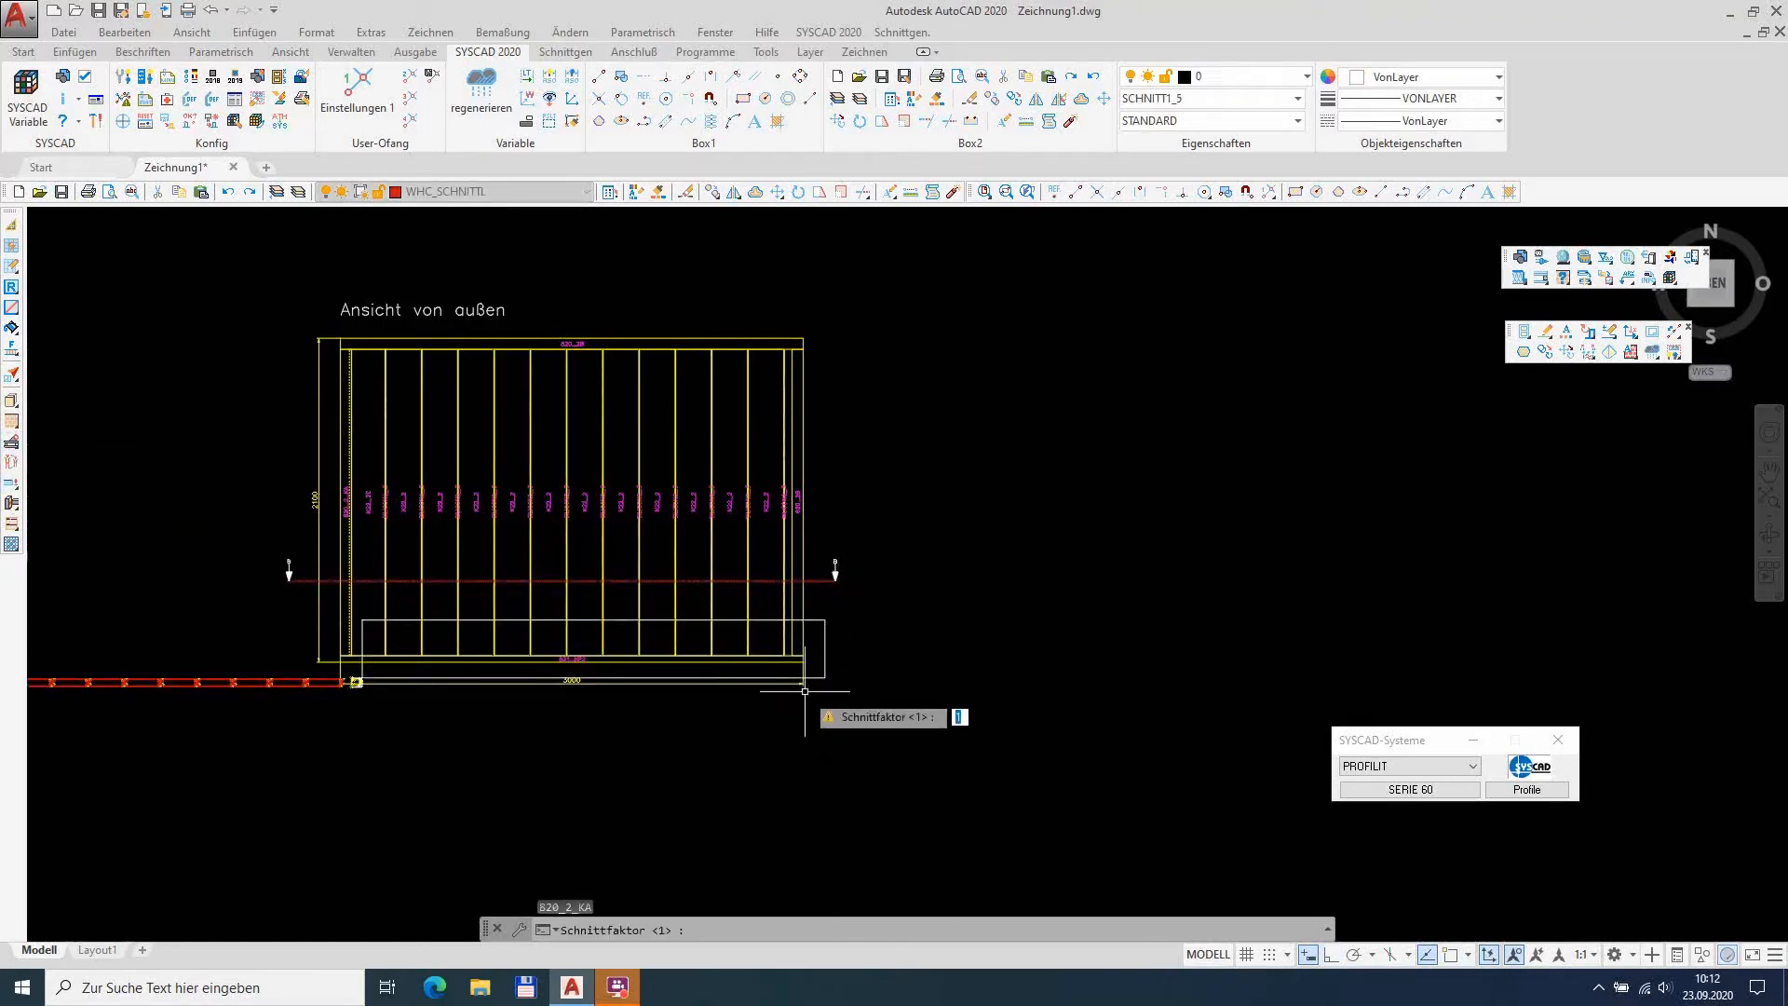
pyautogui.click(809, 709)
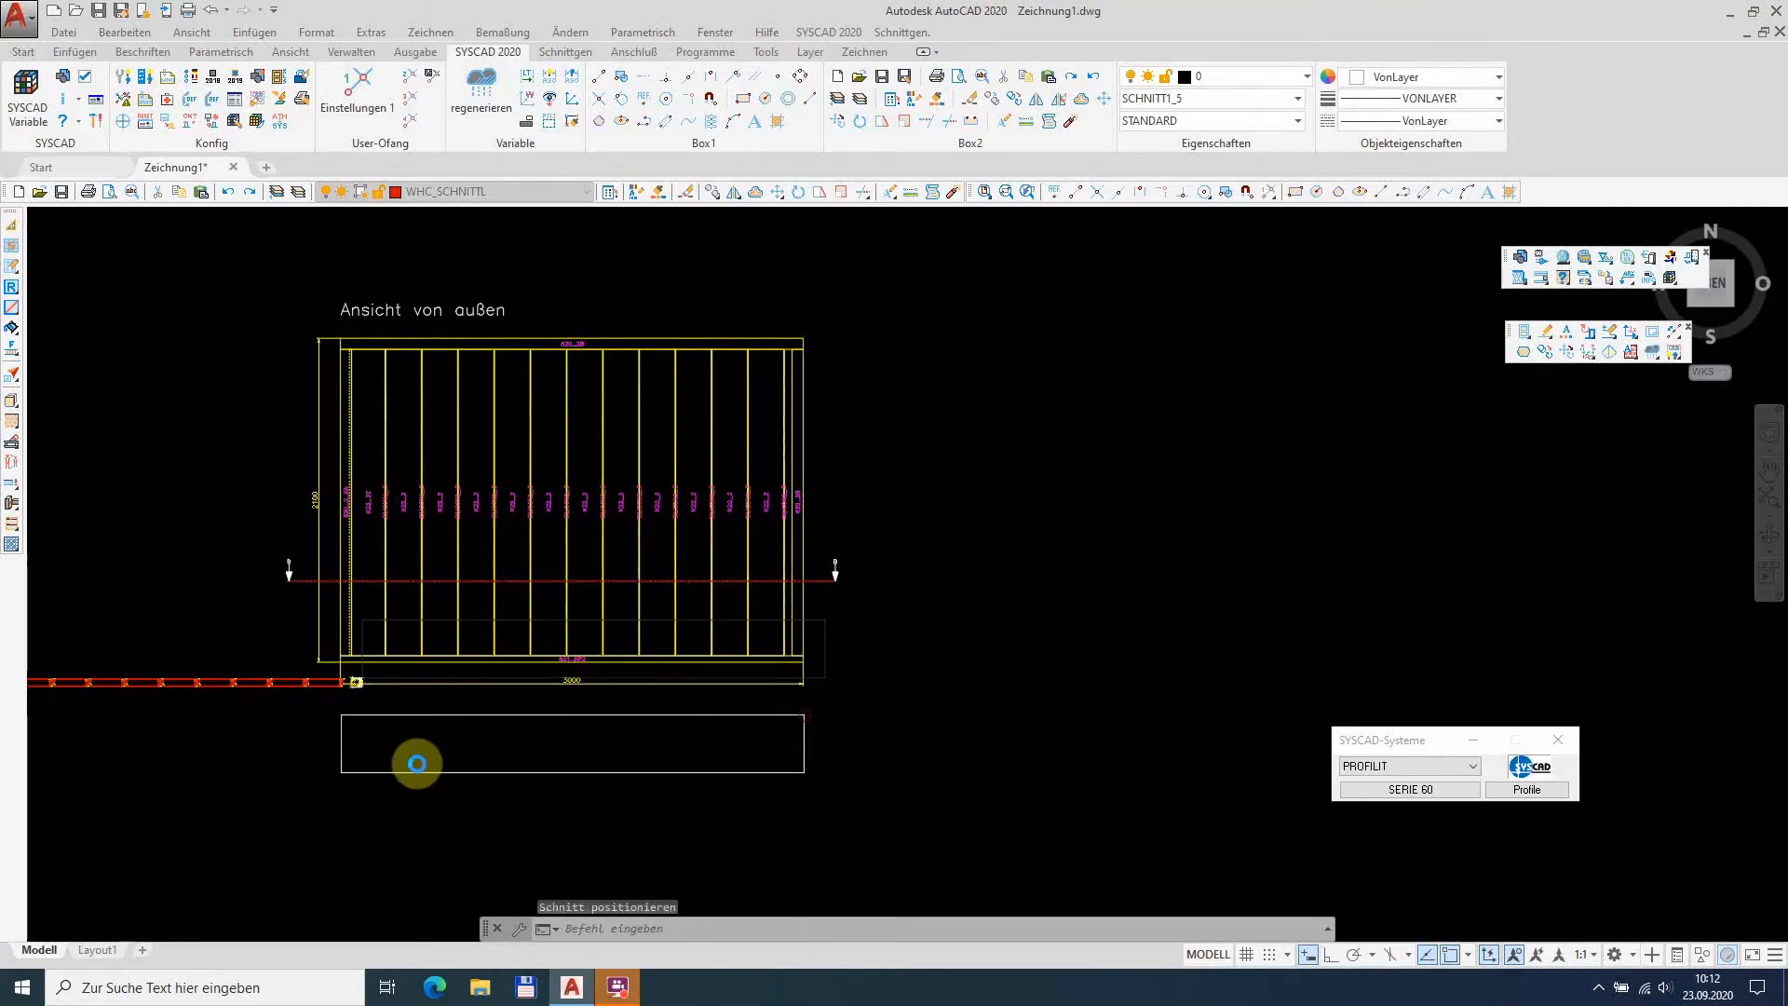
pyautogui.click(410, 750)
pyautogui.scroll(4, 378, 756)
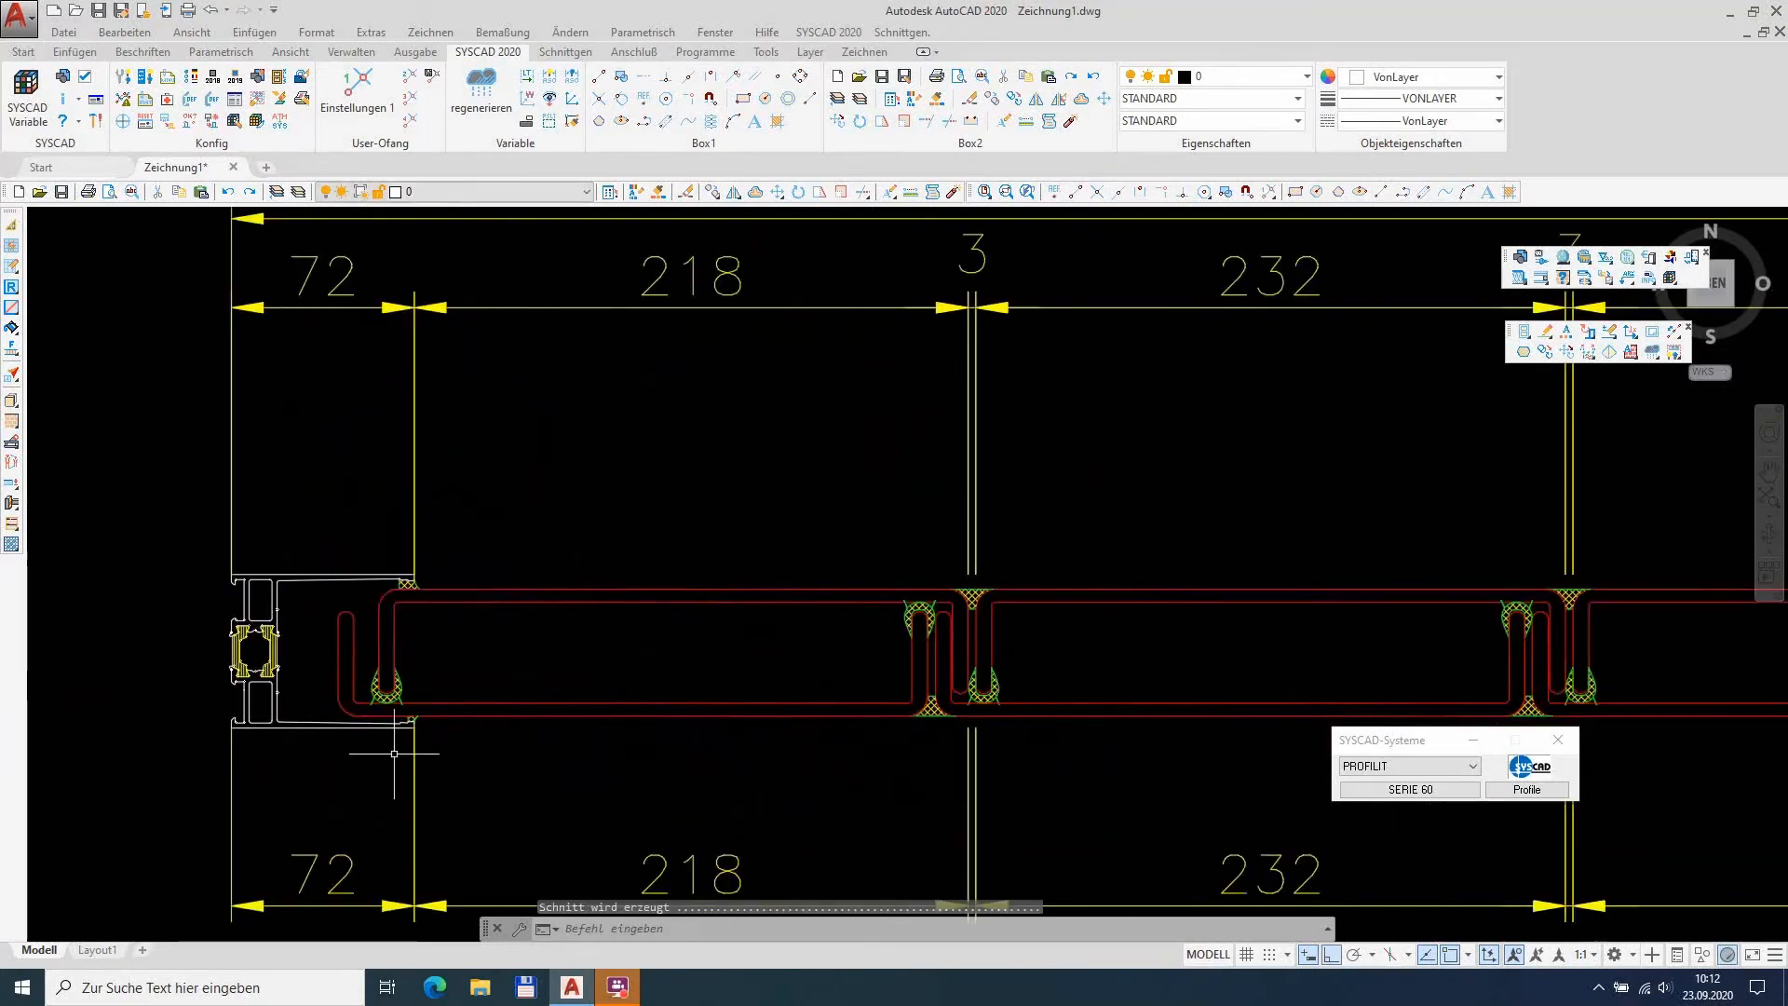
# Step: Insert a K22 zweischalig gekürzt glass profile, 50 mm wide, into the gap before the right frame profile in section B-B
pyautogui.scroll(-10, 397, 753)
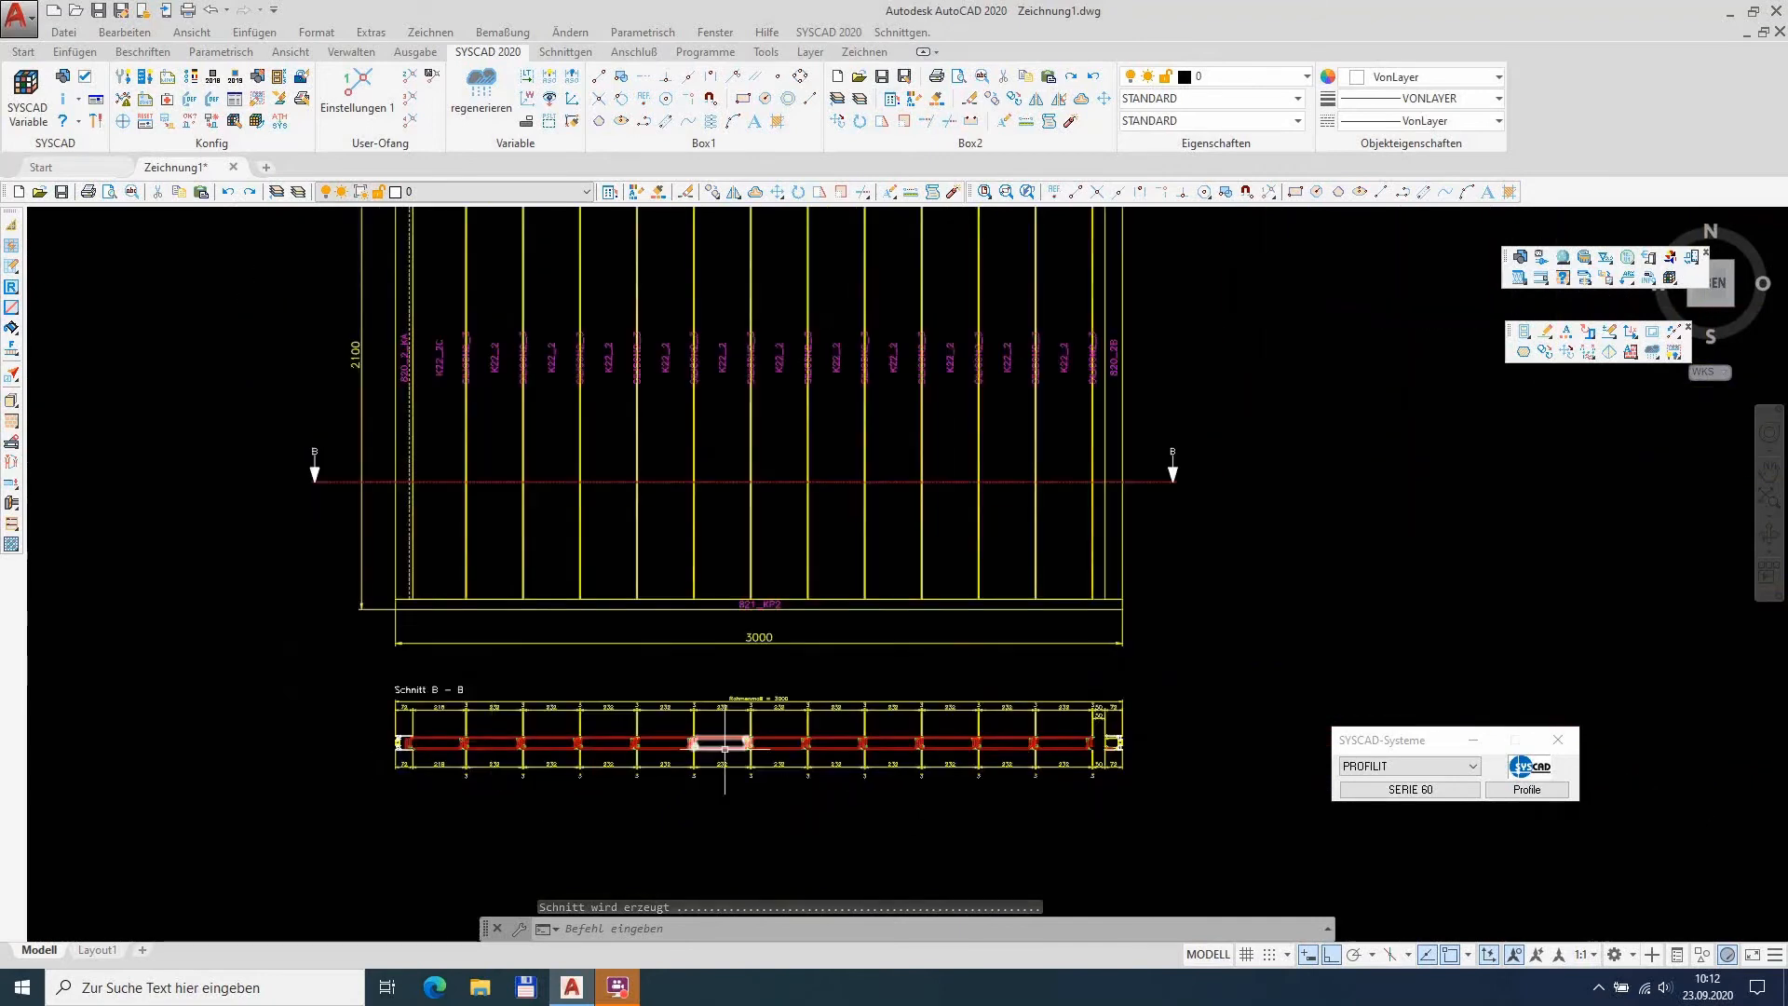
pyautogui.scroll(2, 1103, 767)
pyautogui.scroll(10, 1102, 767)
pyautogui.moveTo(1043, 559); pyautogui.dragTo(802, 560, button='middle')
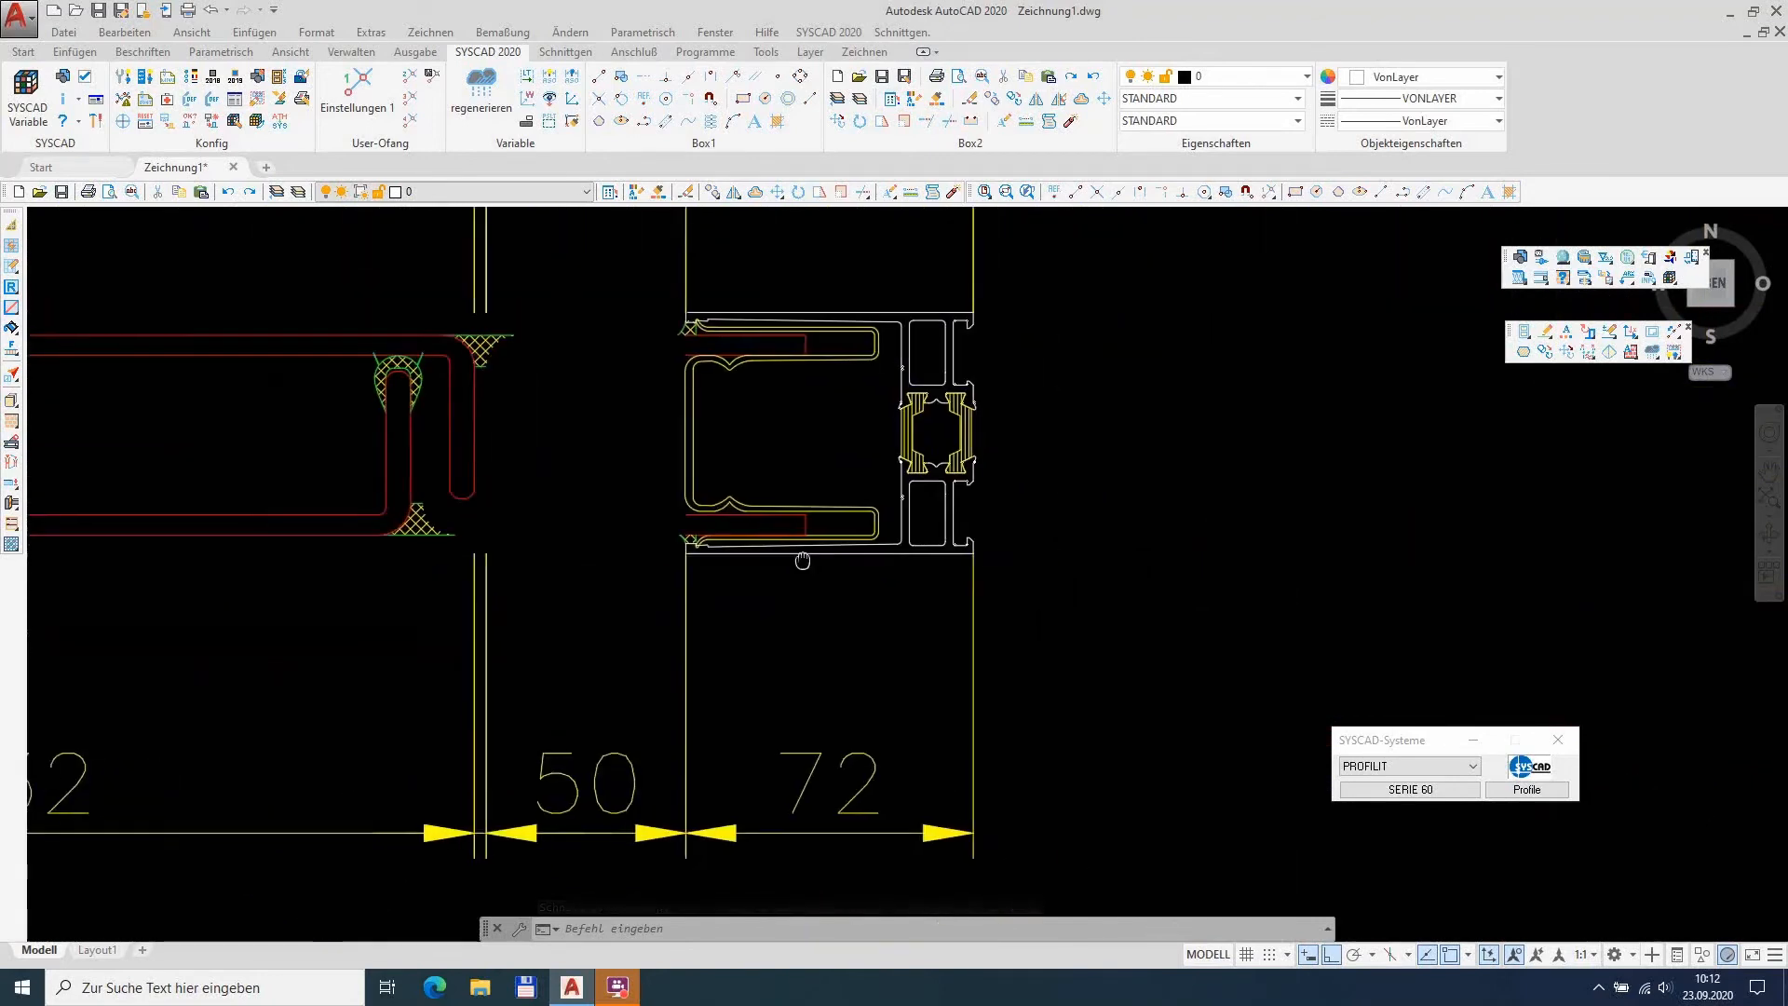
pyautogui.scroll(-4, 802, 560)
pyautogui.scroll(2, 832, 594)
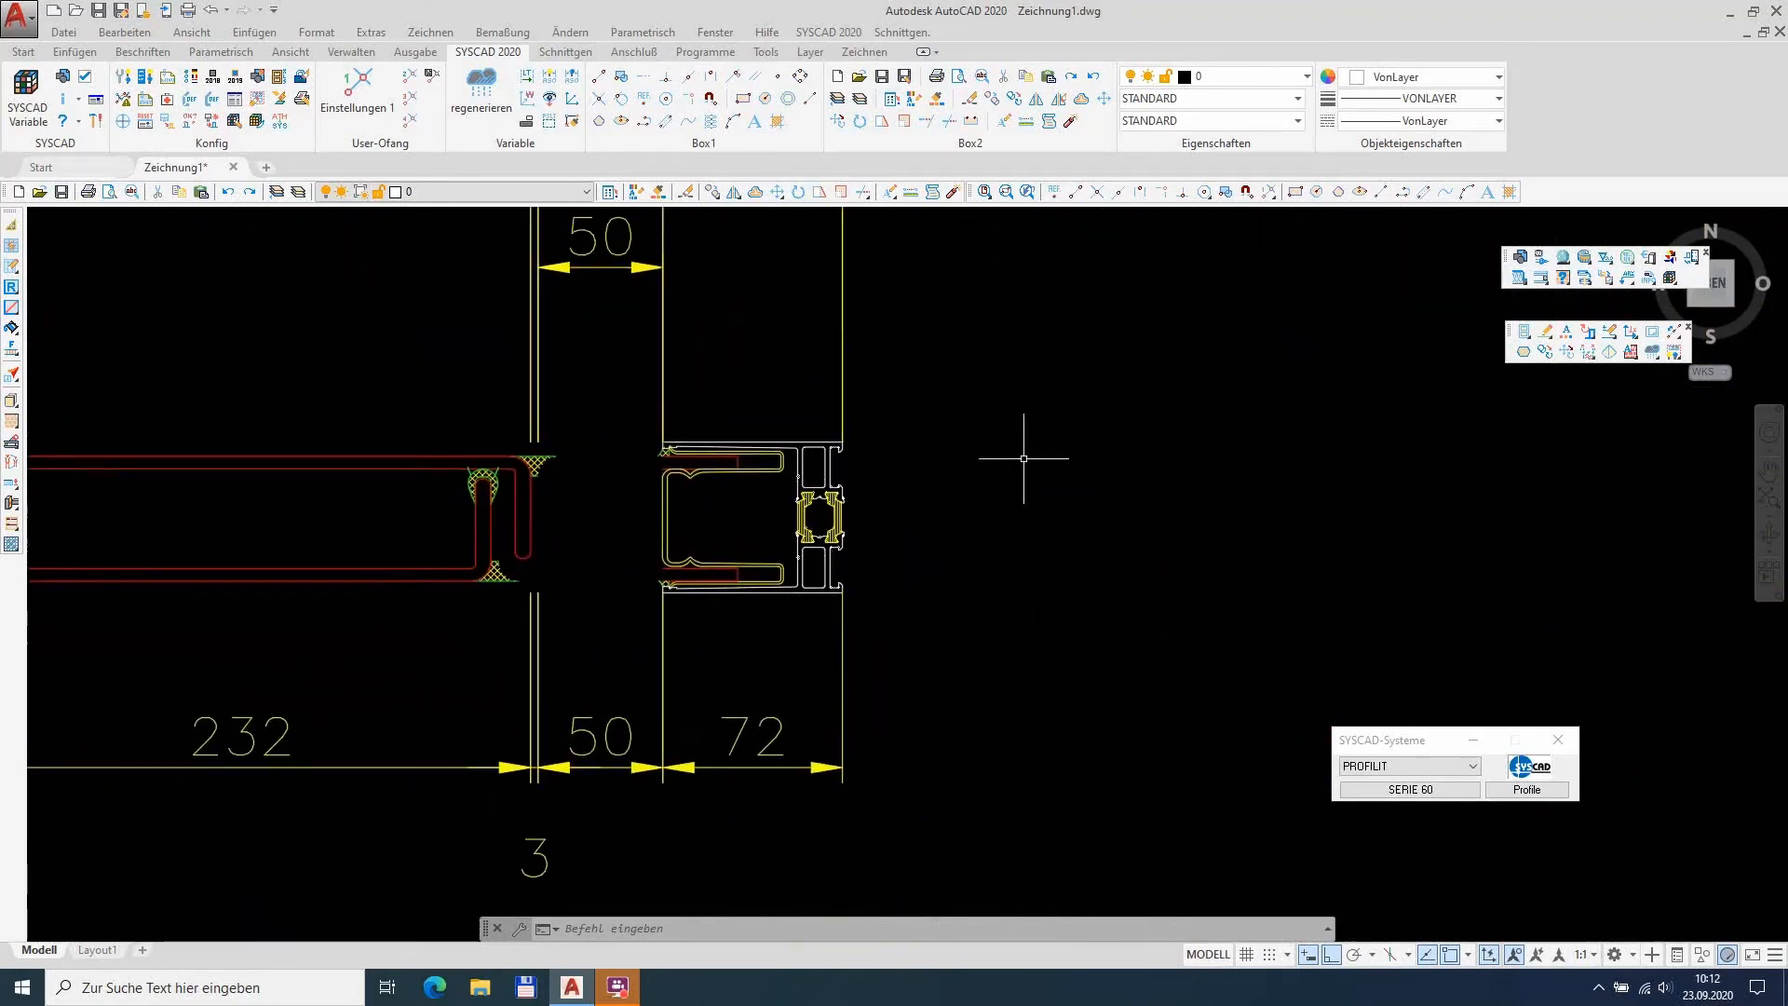
pyautogui.click(1543, 787)
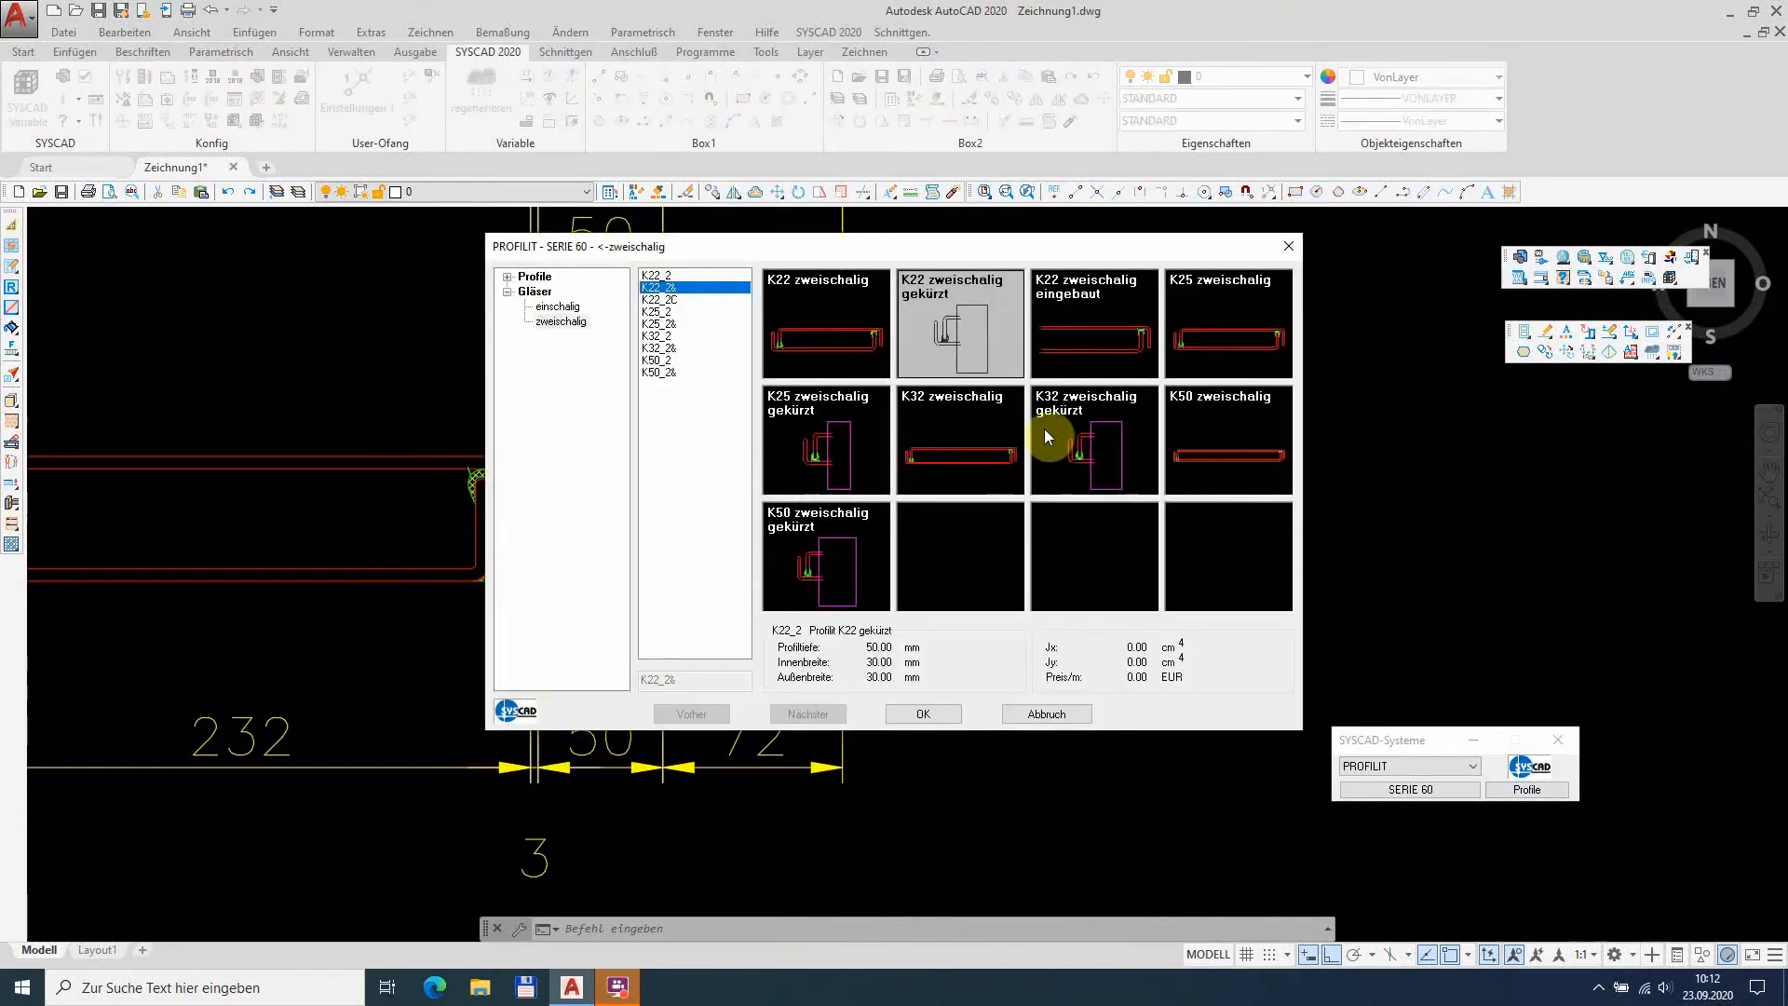
pyautogui.doubleClick(967, 328)
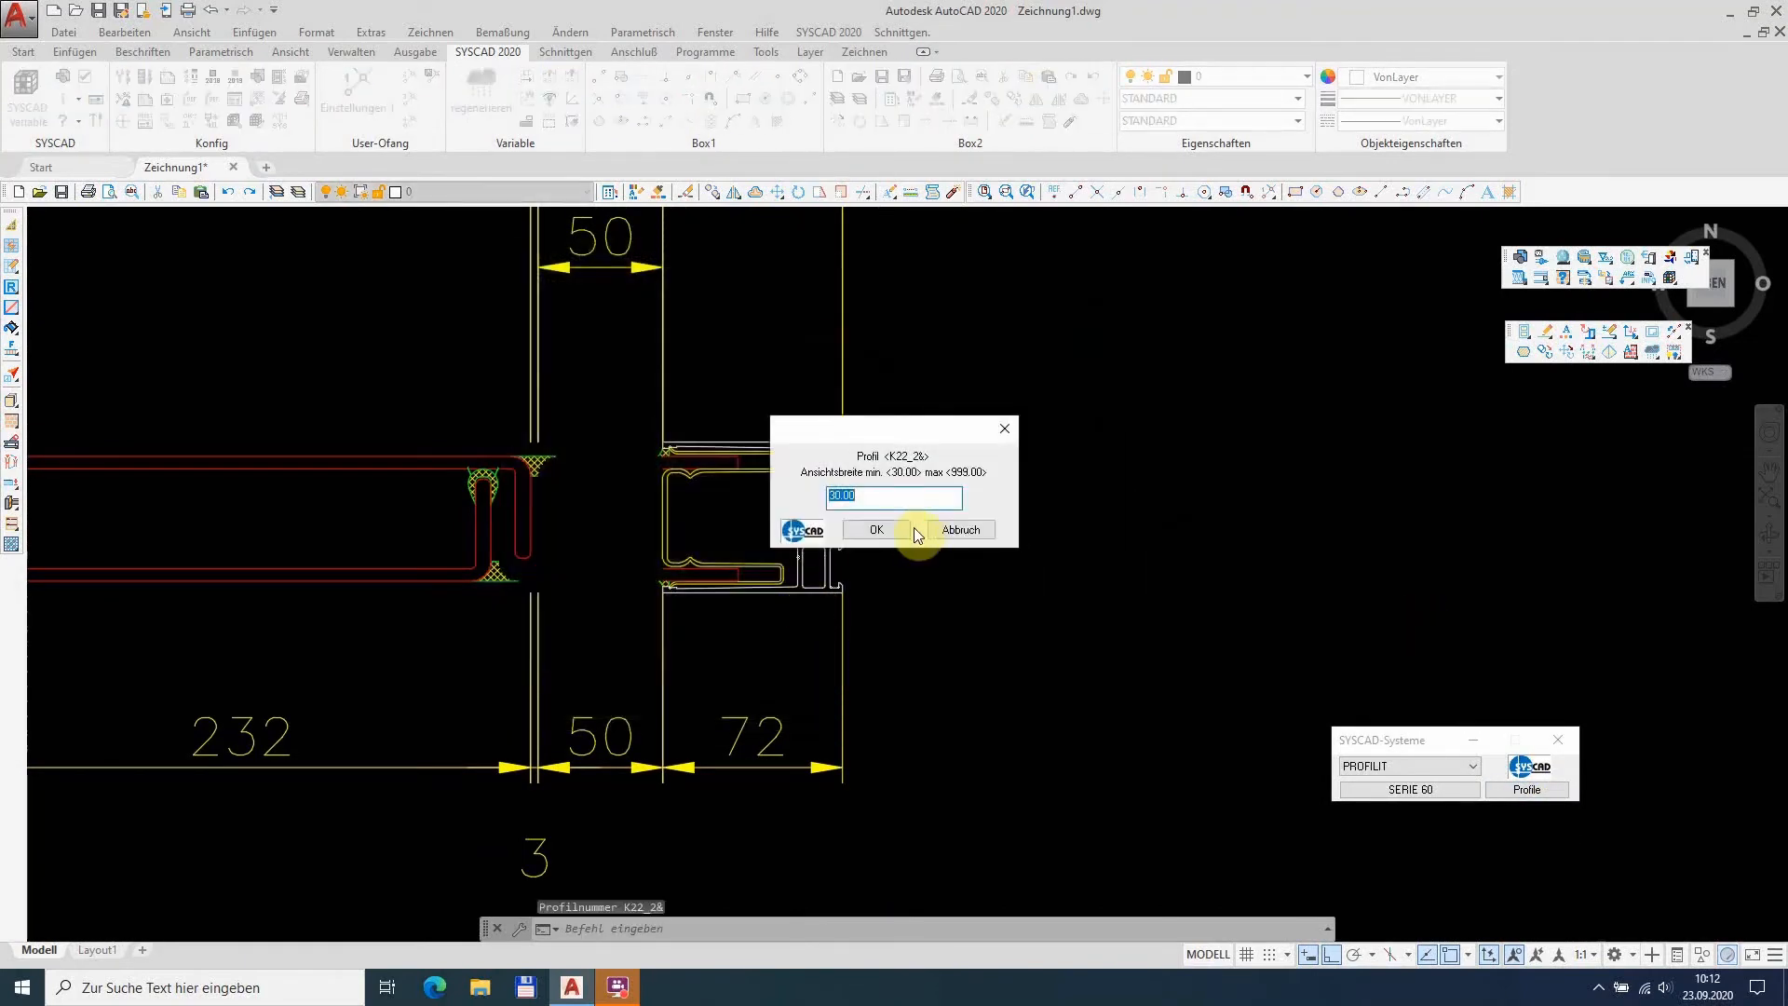
pyautogui.write('50')
pyautogui.press('Return')
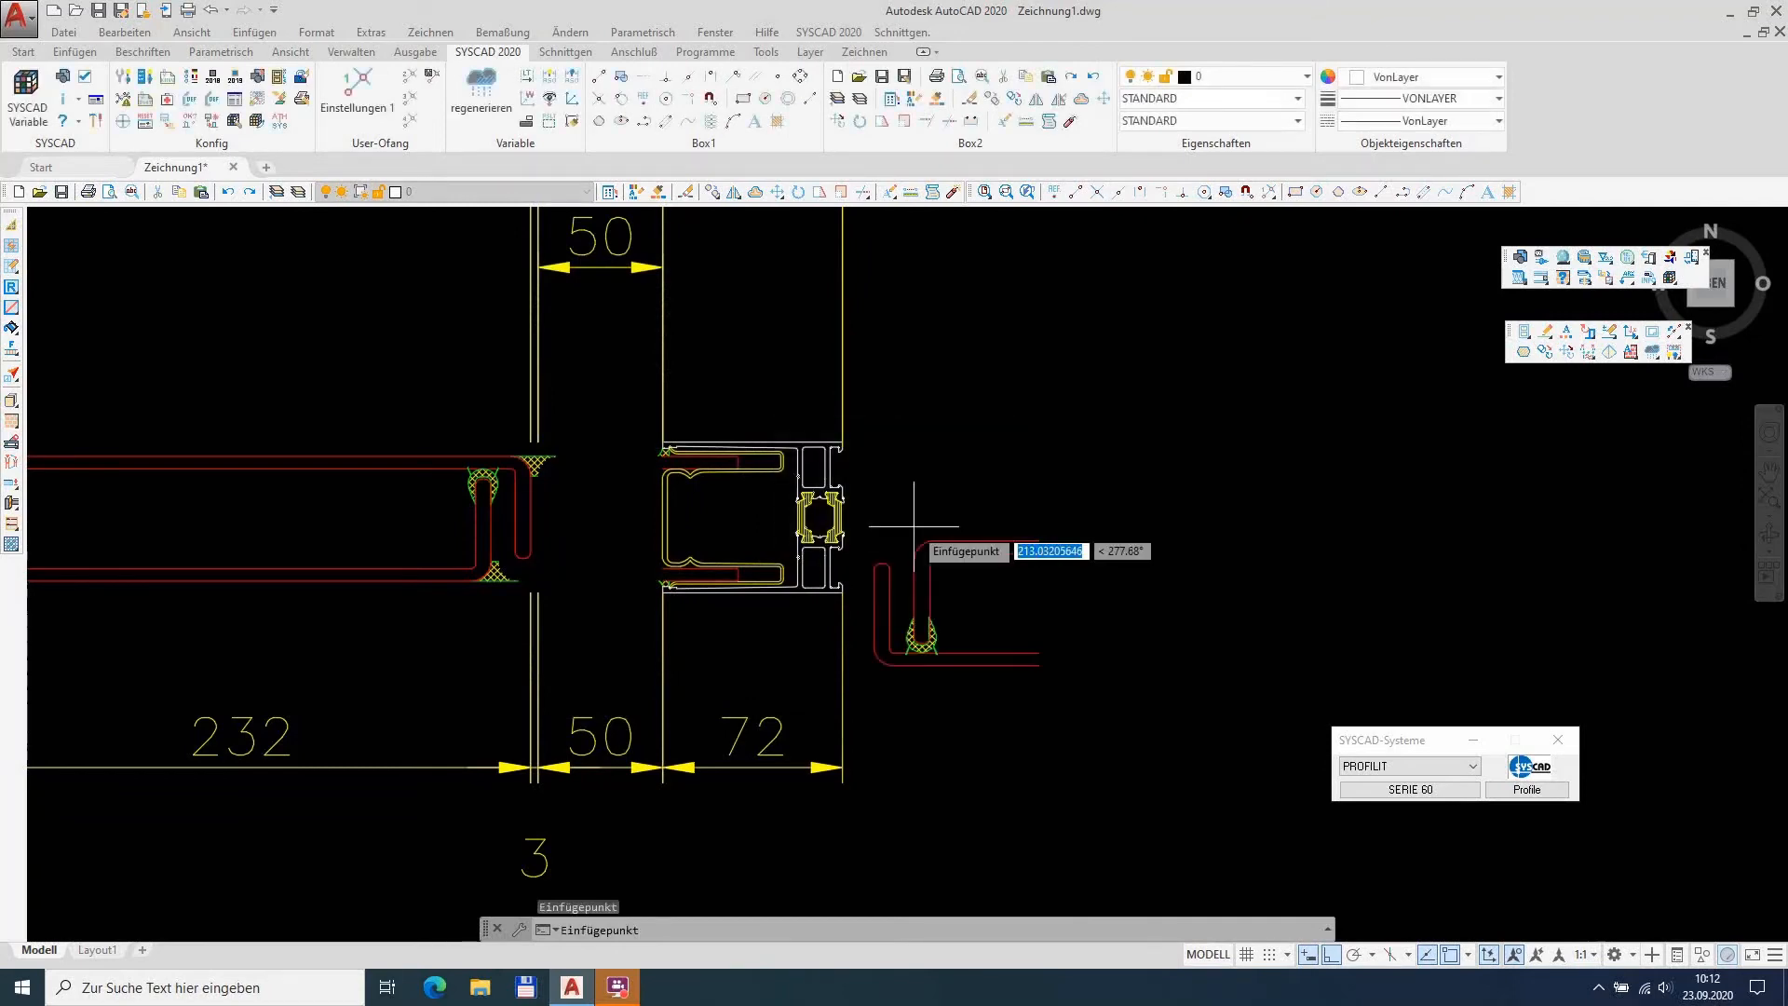
pyautogui.scroll(4, 549, 410)
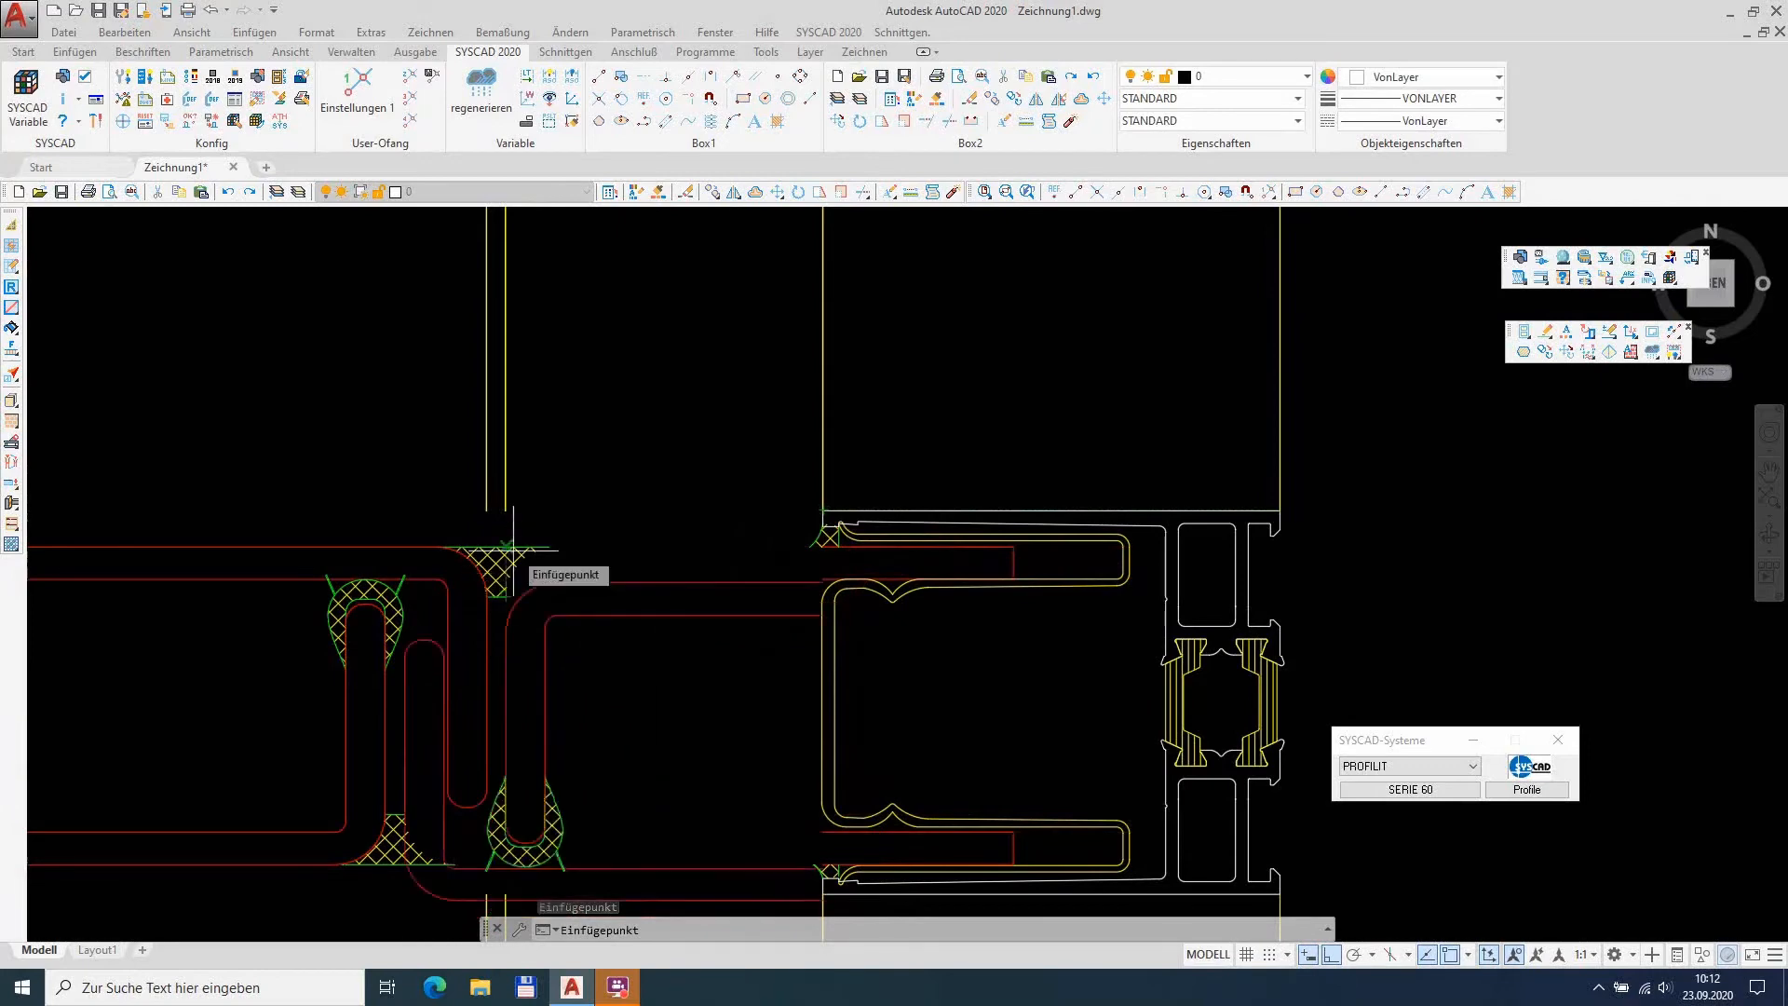
pyautogui.click(505, 509)
pyautogui.scroll(-2, 769, 405)
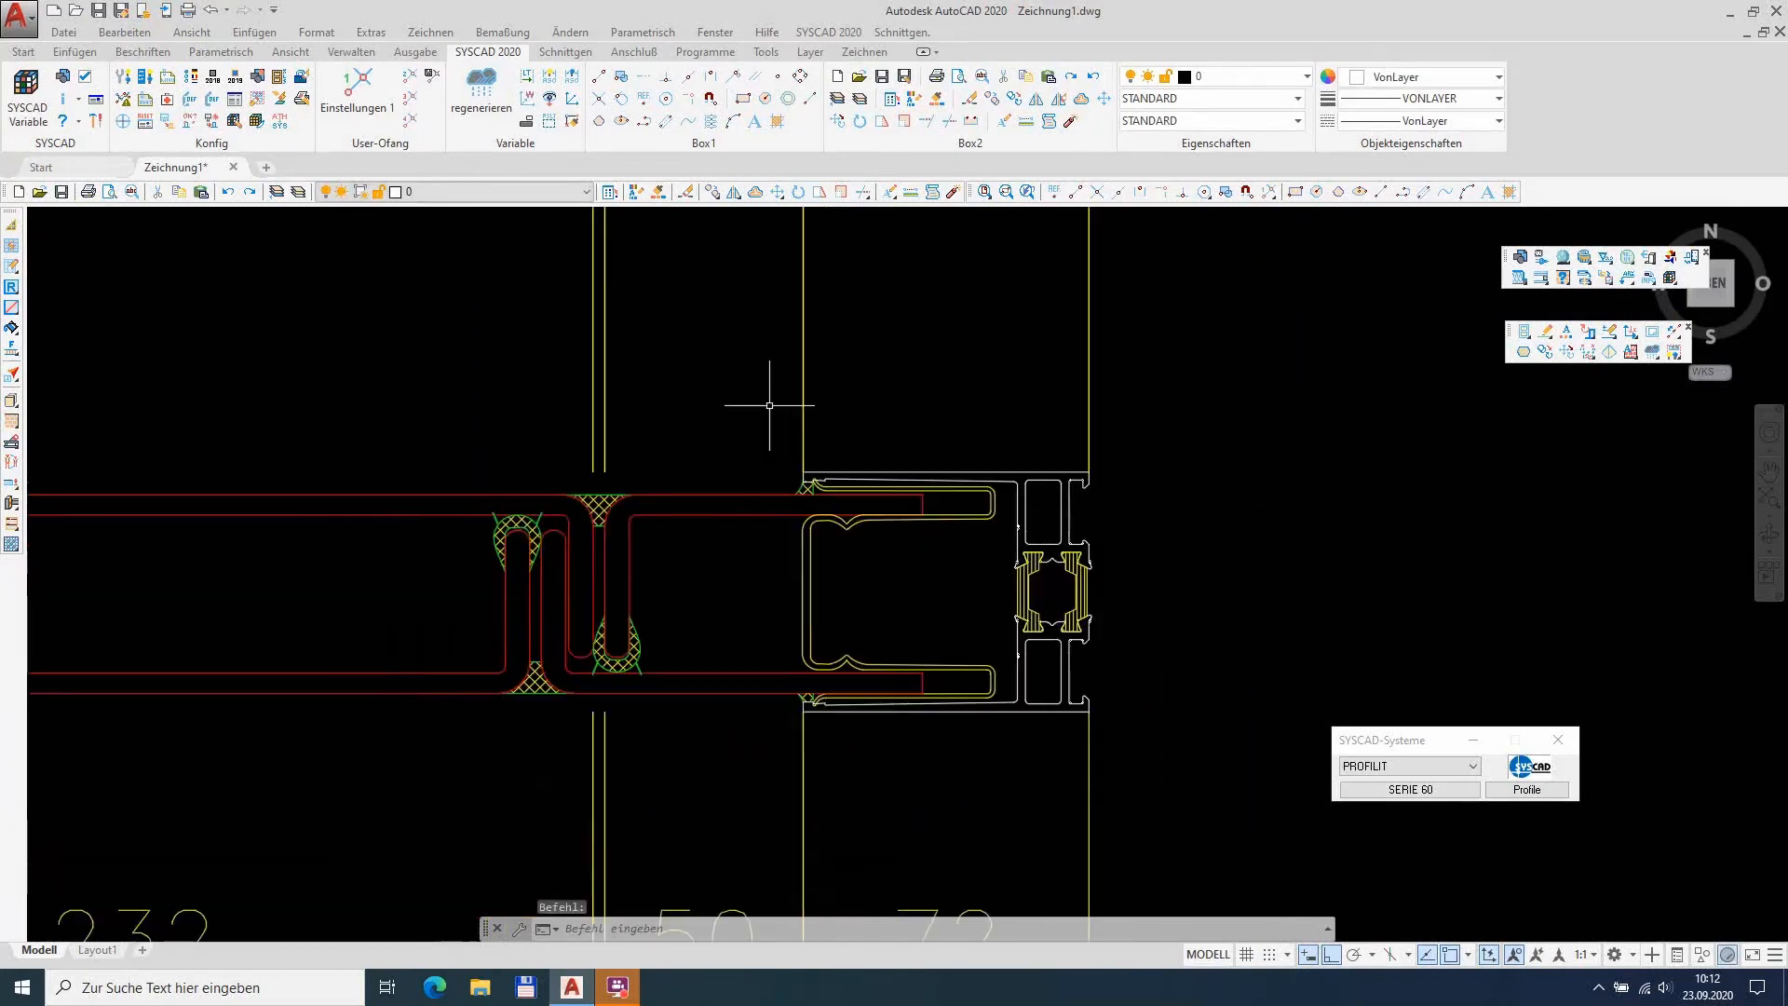
# Step: Add a K22 zweischalig gekürzt profile, 50 mm wide, to the elevation between the last silicone joint and right frame profile, and end the command
pyautogui.scroll(-10, 769, 405)
pyautogui.scroll(4, 796, 410)
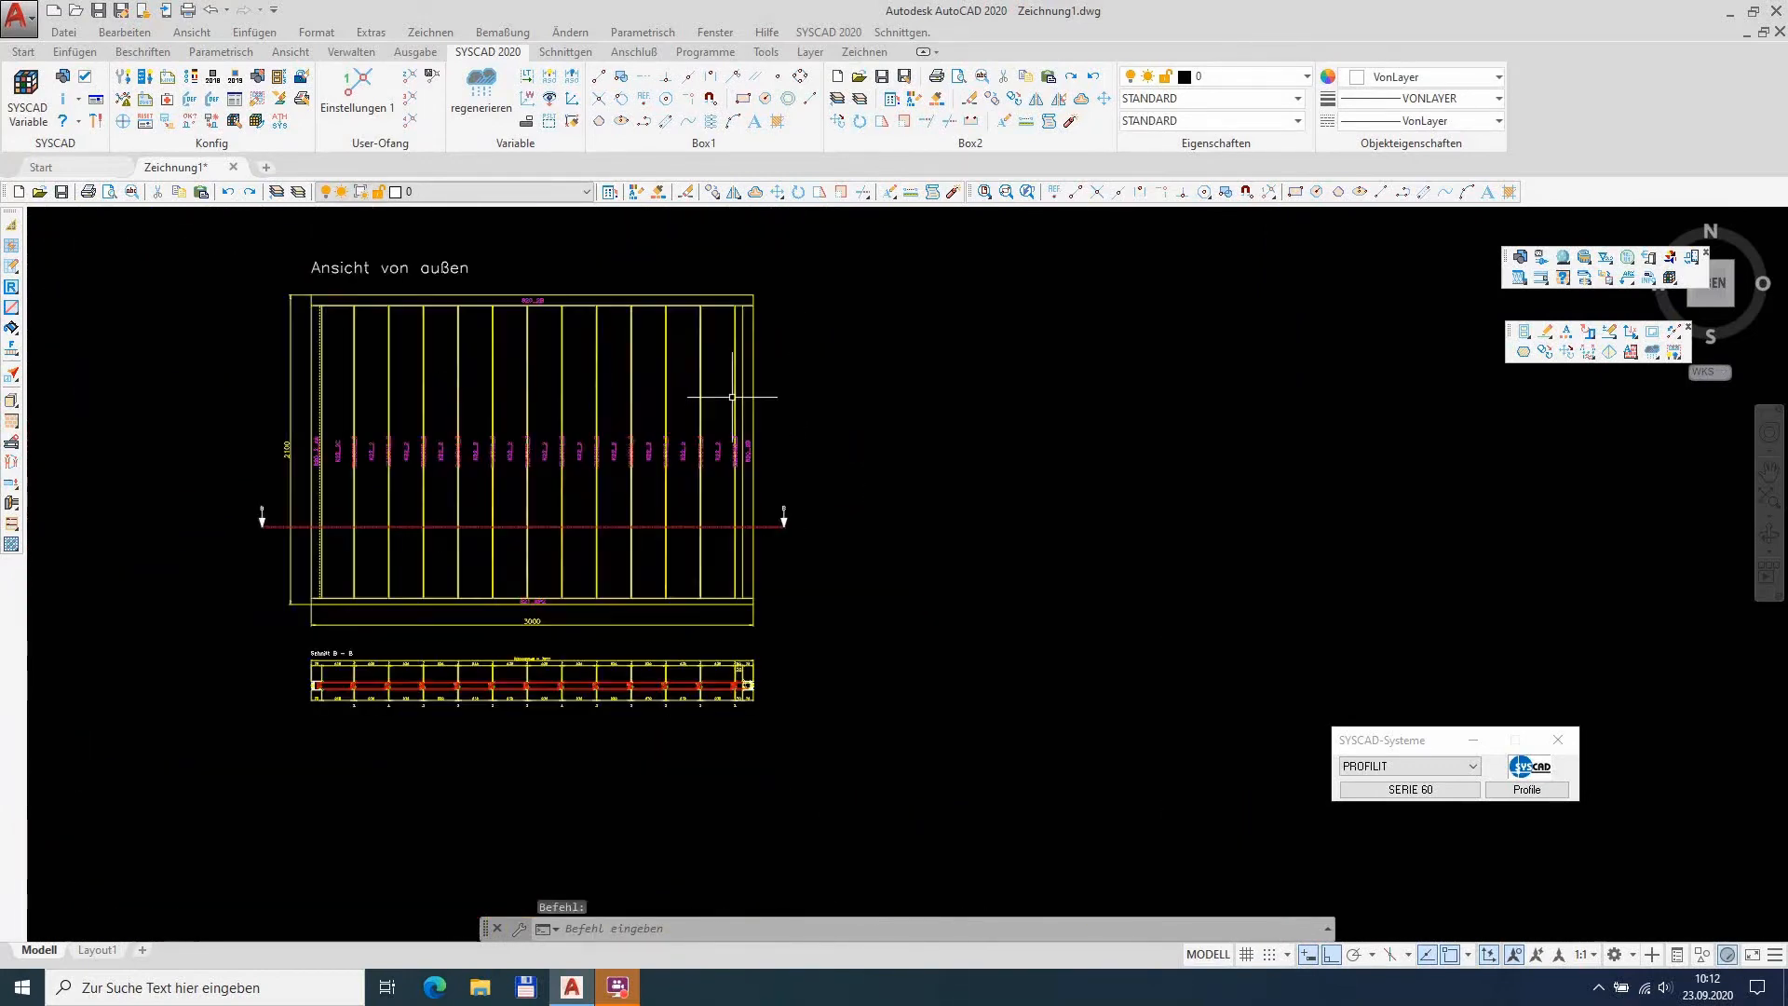
pyautogui.moveTo(796, 411); pyautogui.dragTo(733, 423, button='middle')
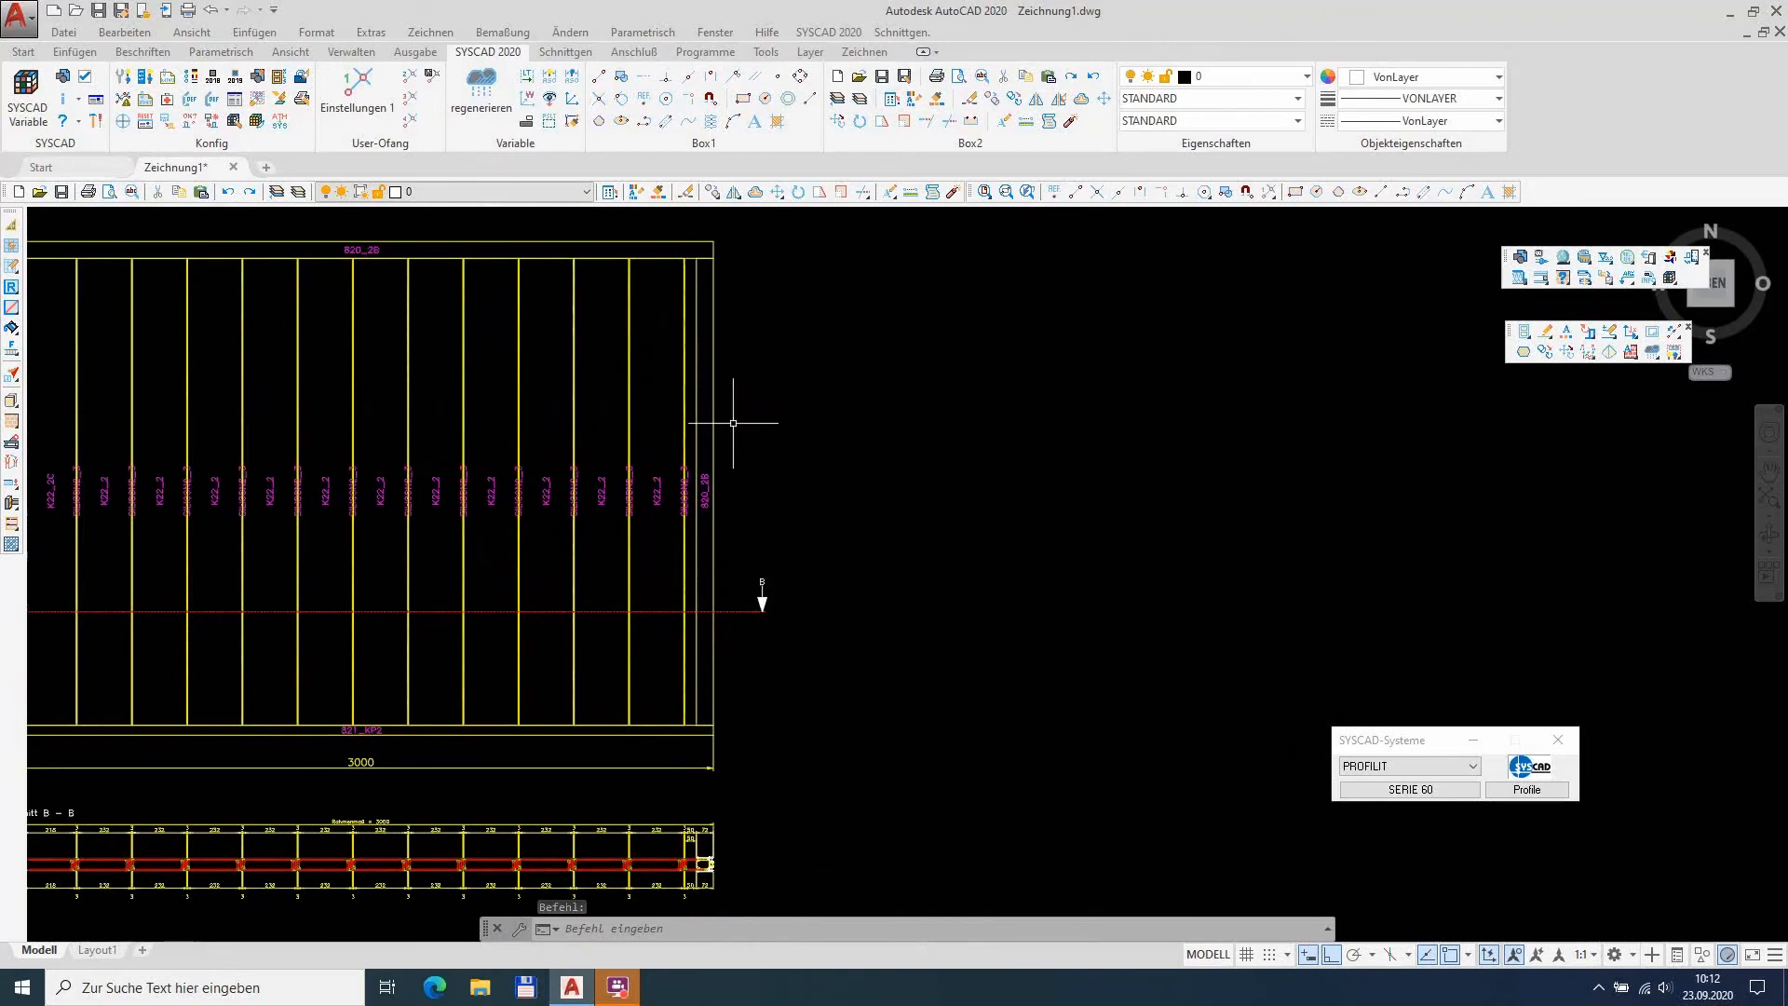
pyautogui.click(11, 310)
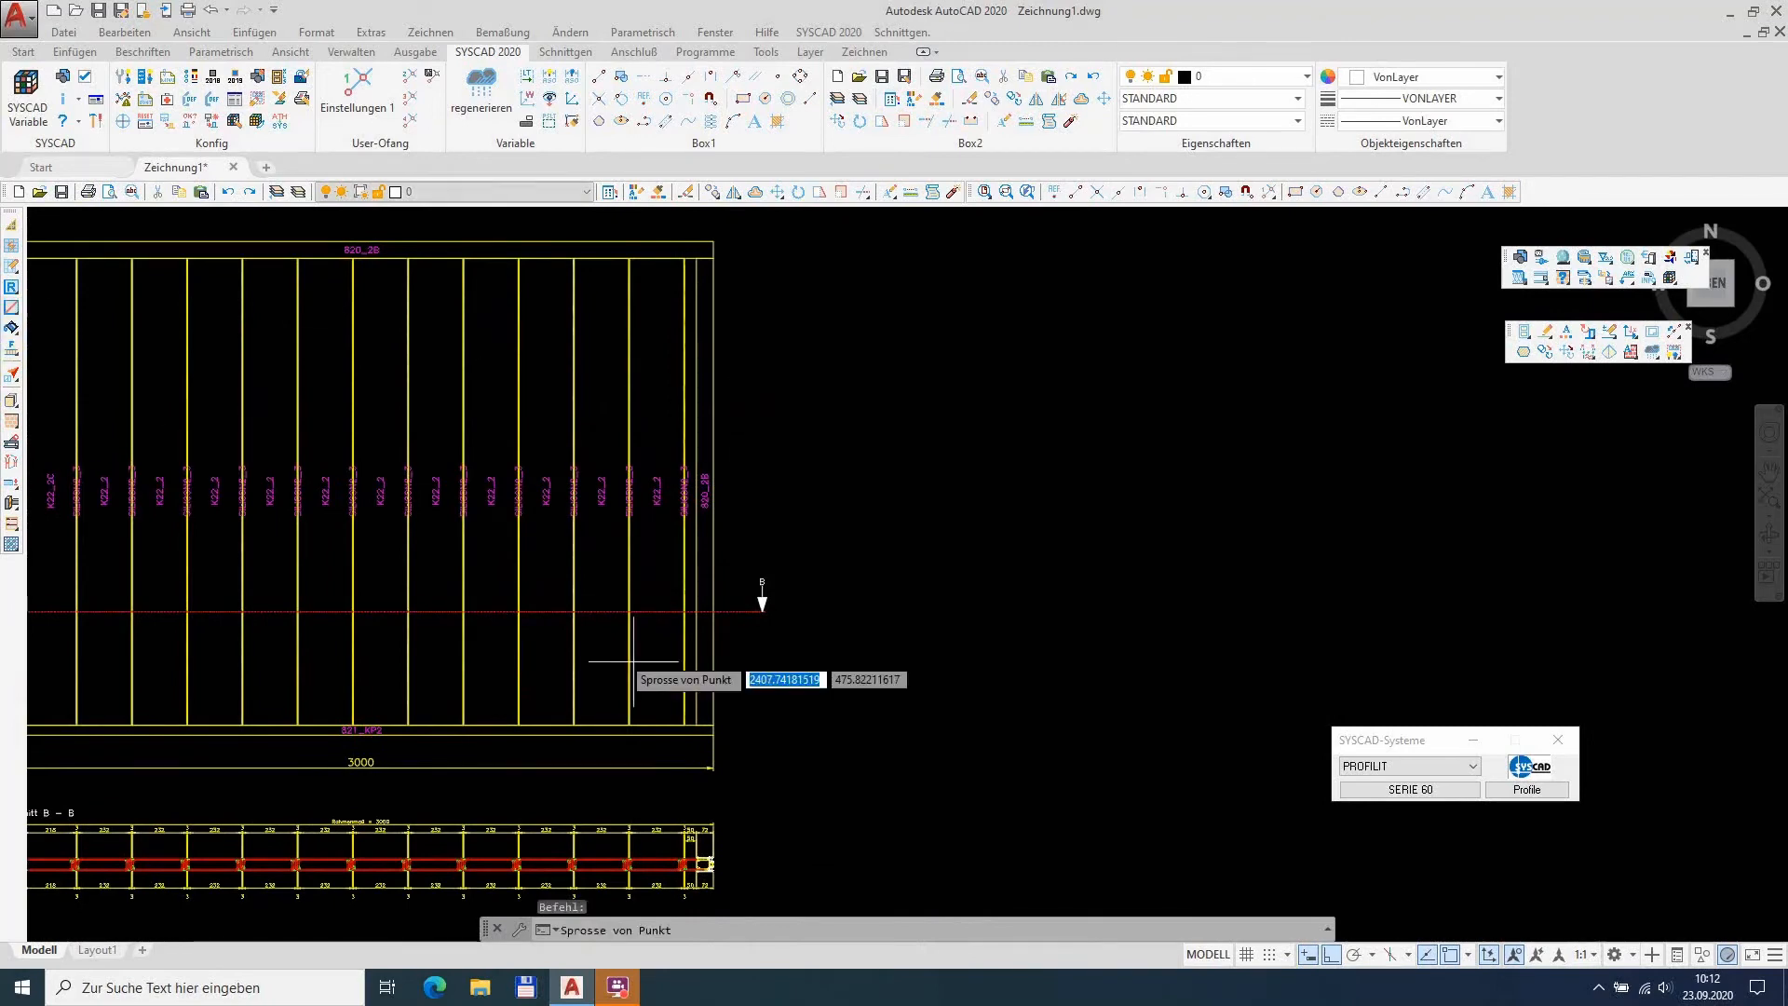
pyautogui.click(685, 724)
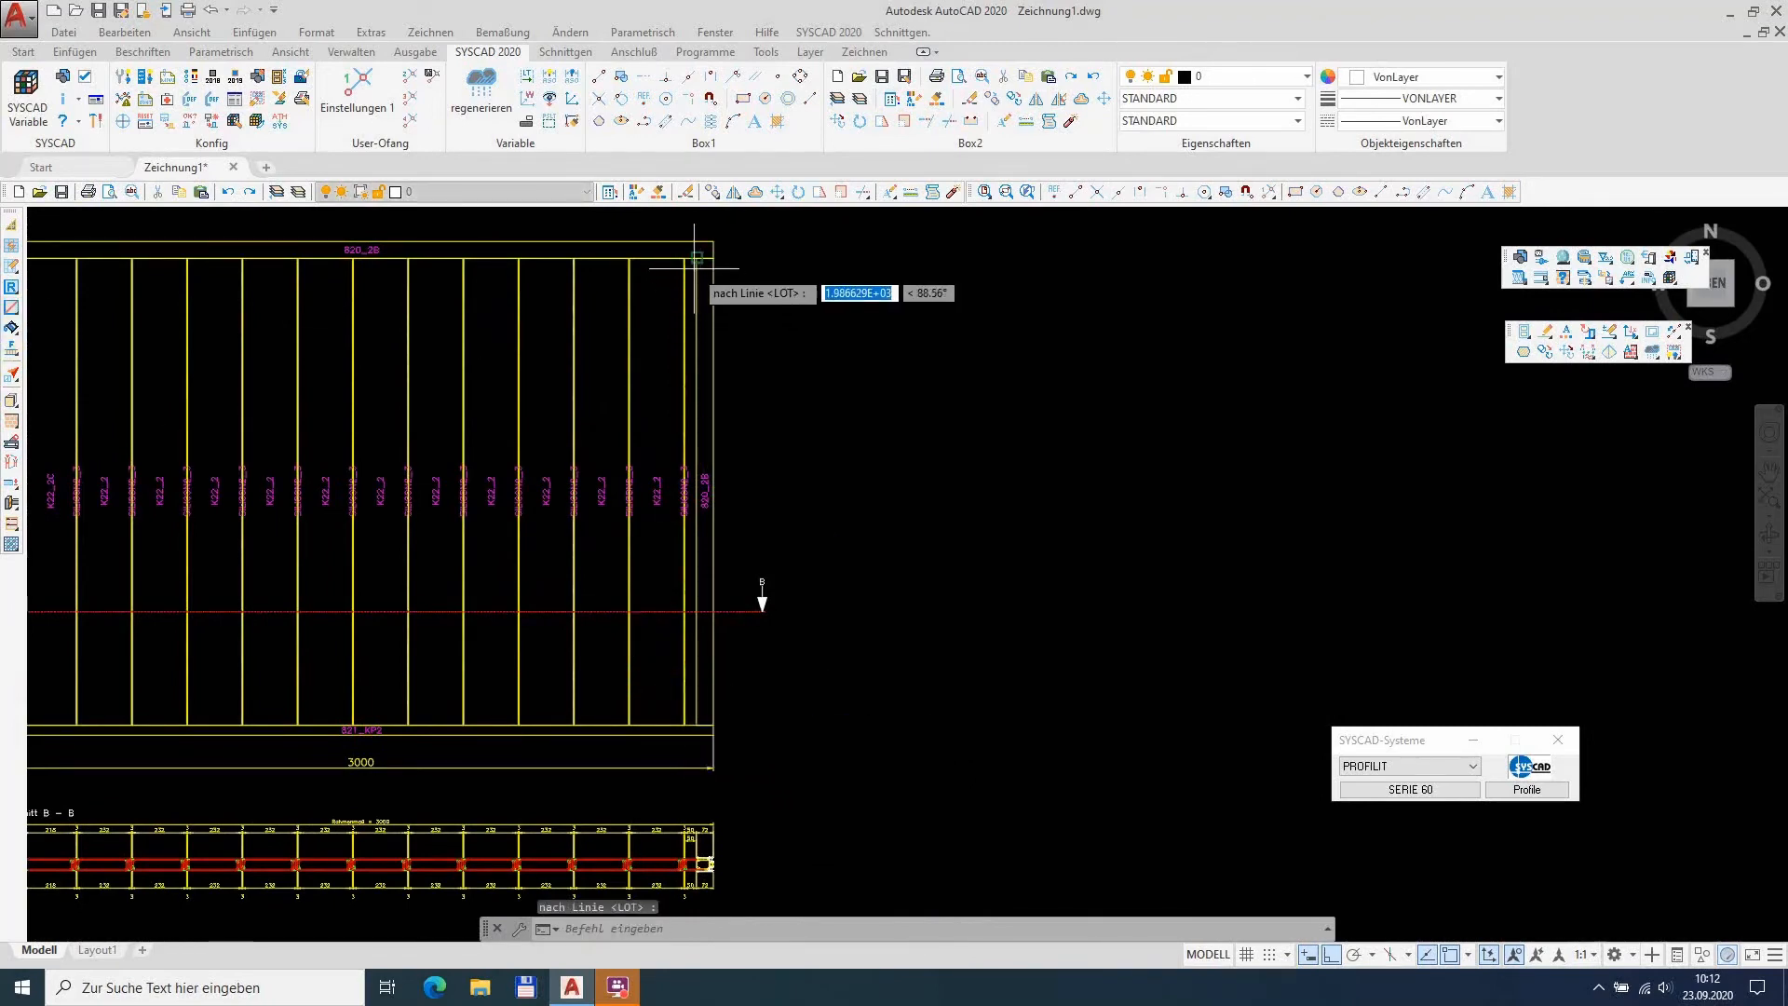
pyautogui.click(691, 271)
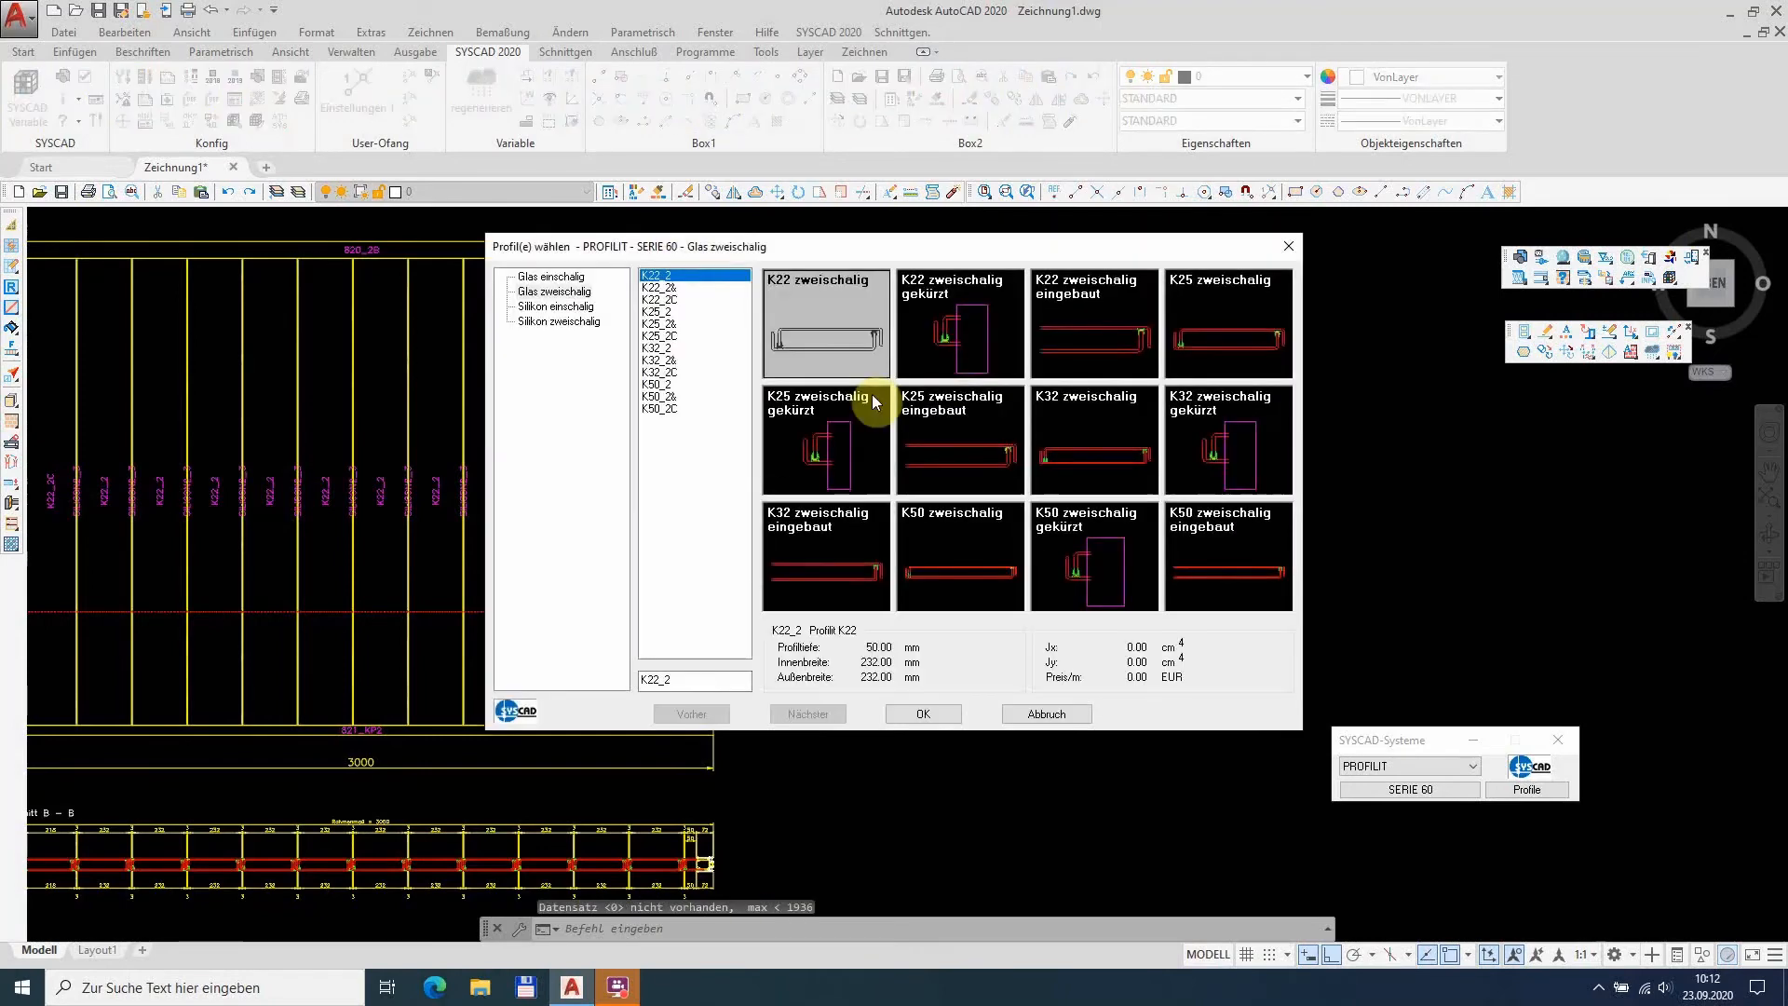
pyautogui.click(950, 334)
pyautogui.doubleClick(960, 335)
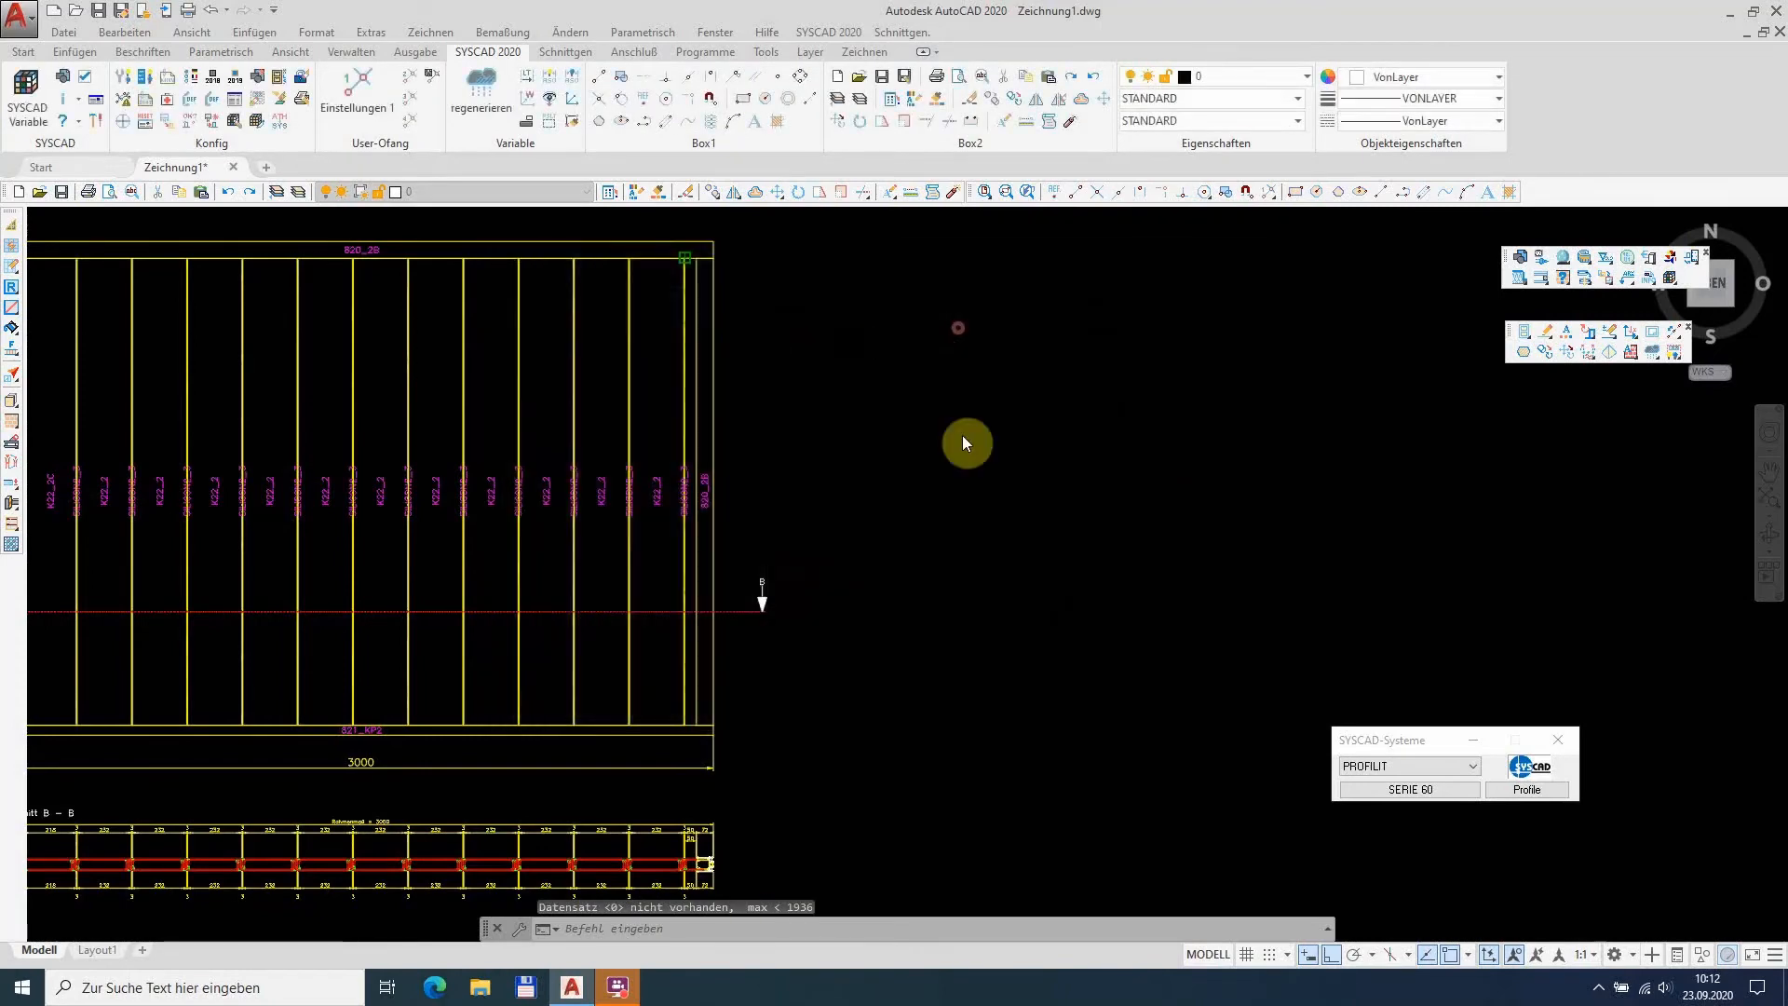
pyautogui.write('50')
pyautogui.press('Return')
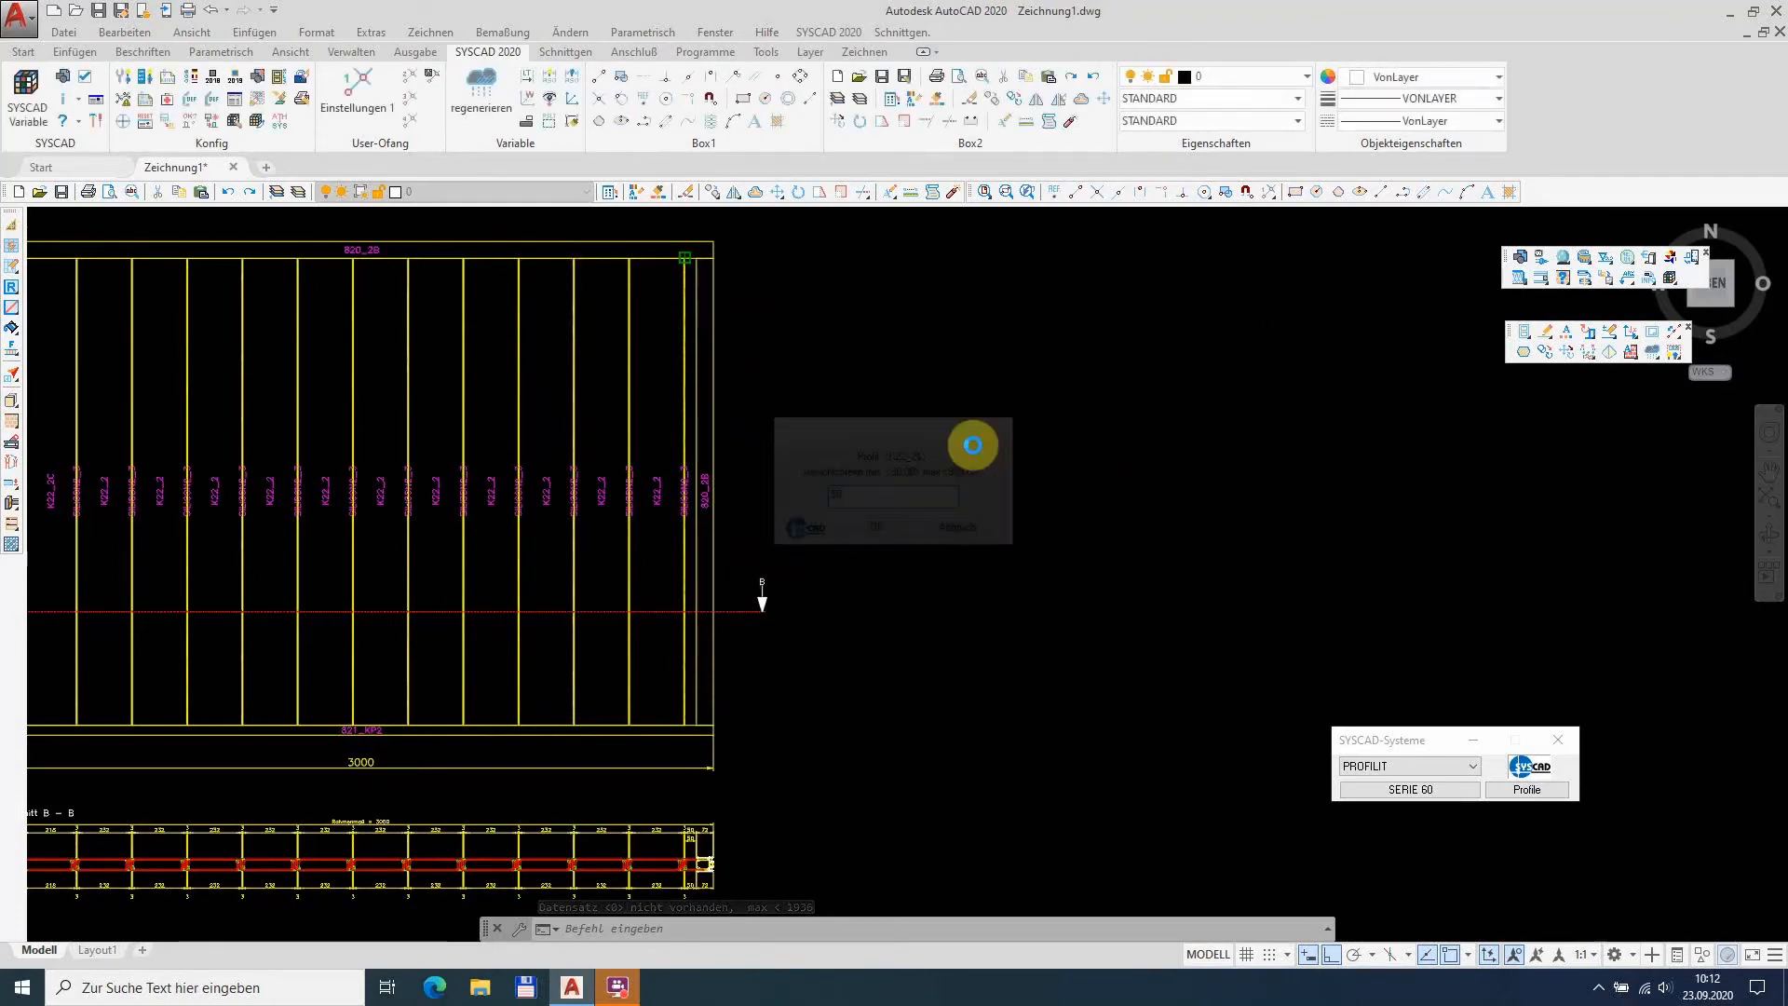
pyautogui.press('Return')
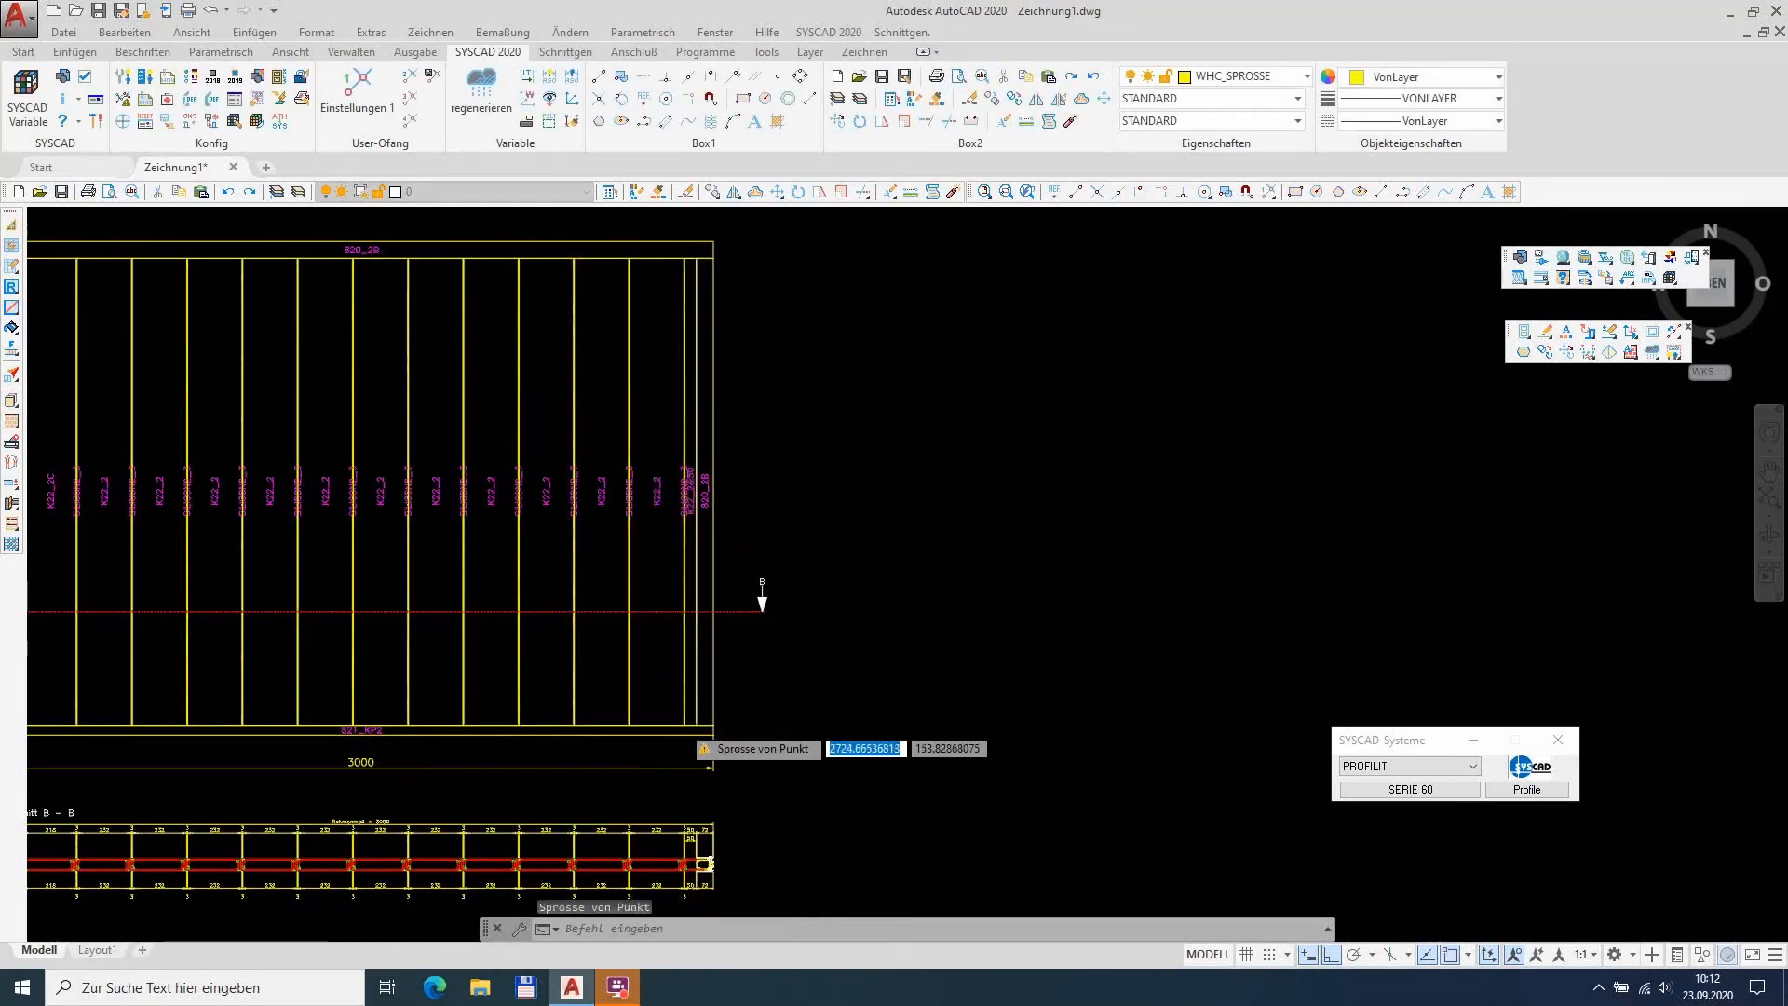
pyautogui.scroll(6, 687, 726)
pyautogui.rightClick(726, 742)
pyautogui.click(770, 785)
pyautogui.scroll(6, 707, 711)
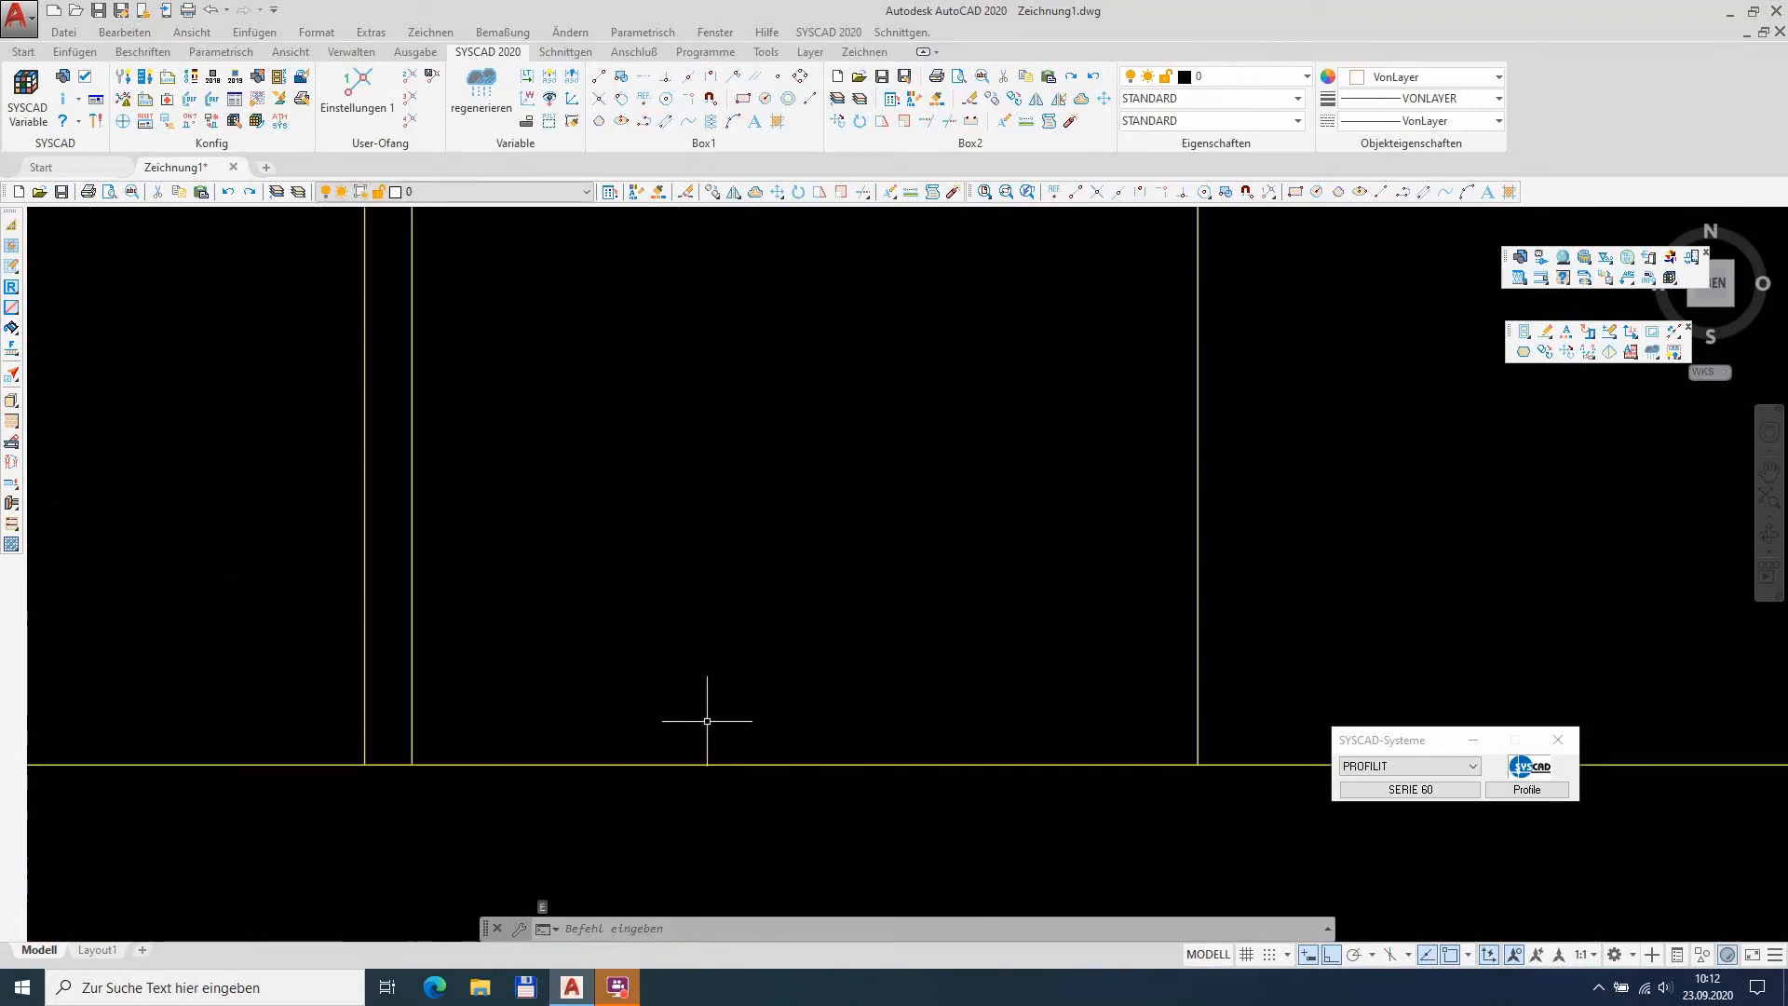
# Step: Extend the lower ends of all glass profiles and silicone joints in the elevation by 12 mm with the profile trim command
pyautogui.scroll(-10, 722, 687)
pyautogui.moveTo(718, 660); pyautogui.dragTo(824, 689, button='middle')
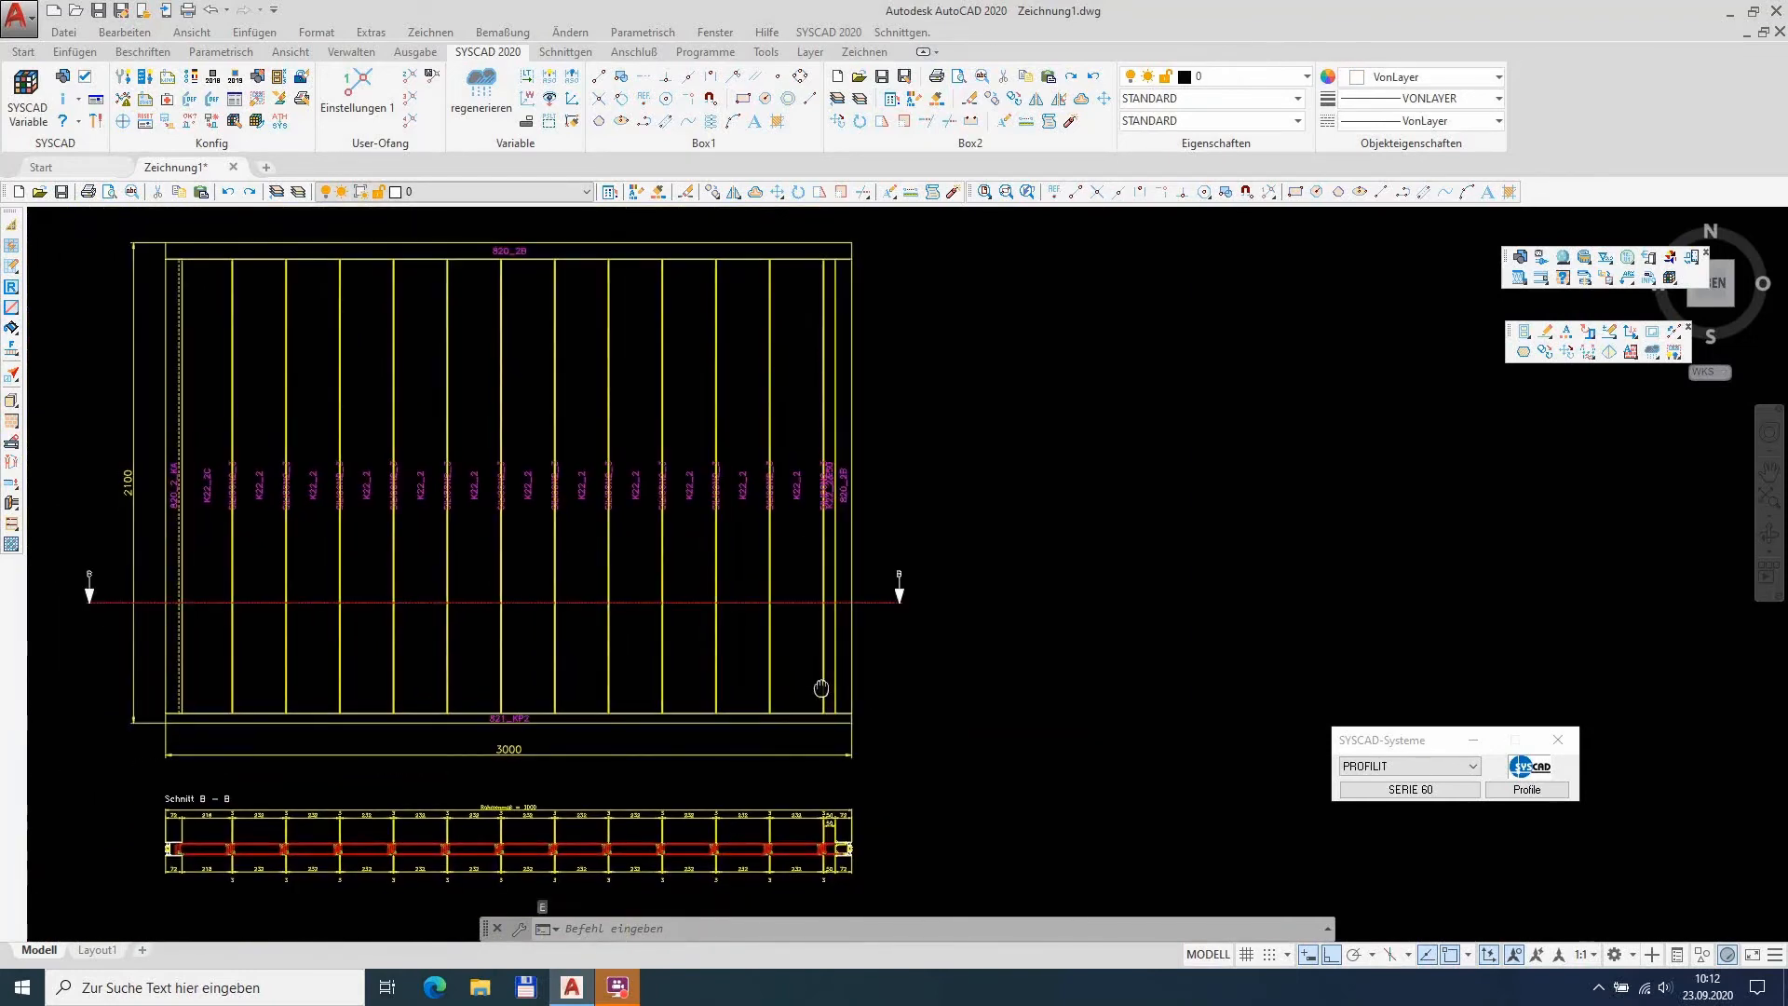
pyautogui.click(12, 483)
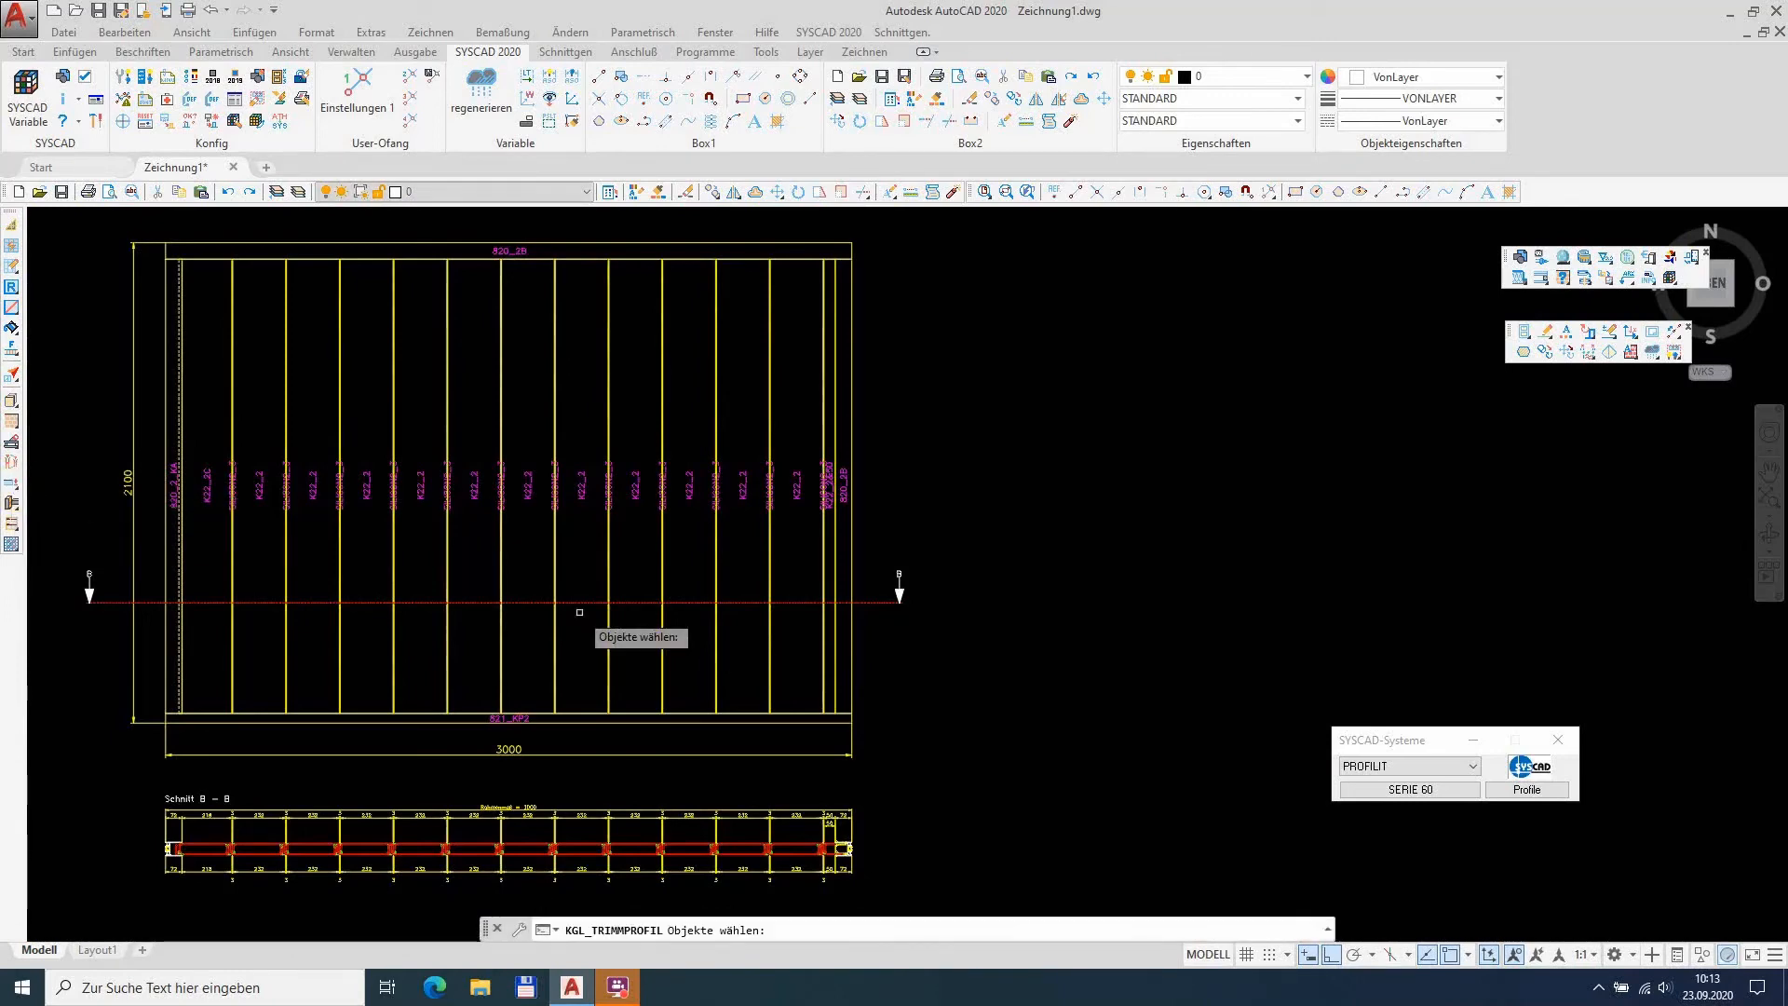
pyautogui.click(829, 670)
pyautogui.click(160, 663)
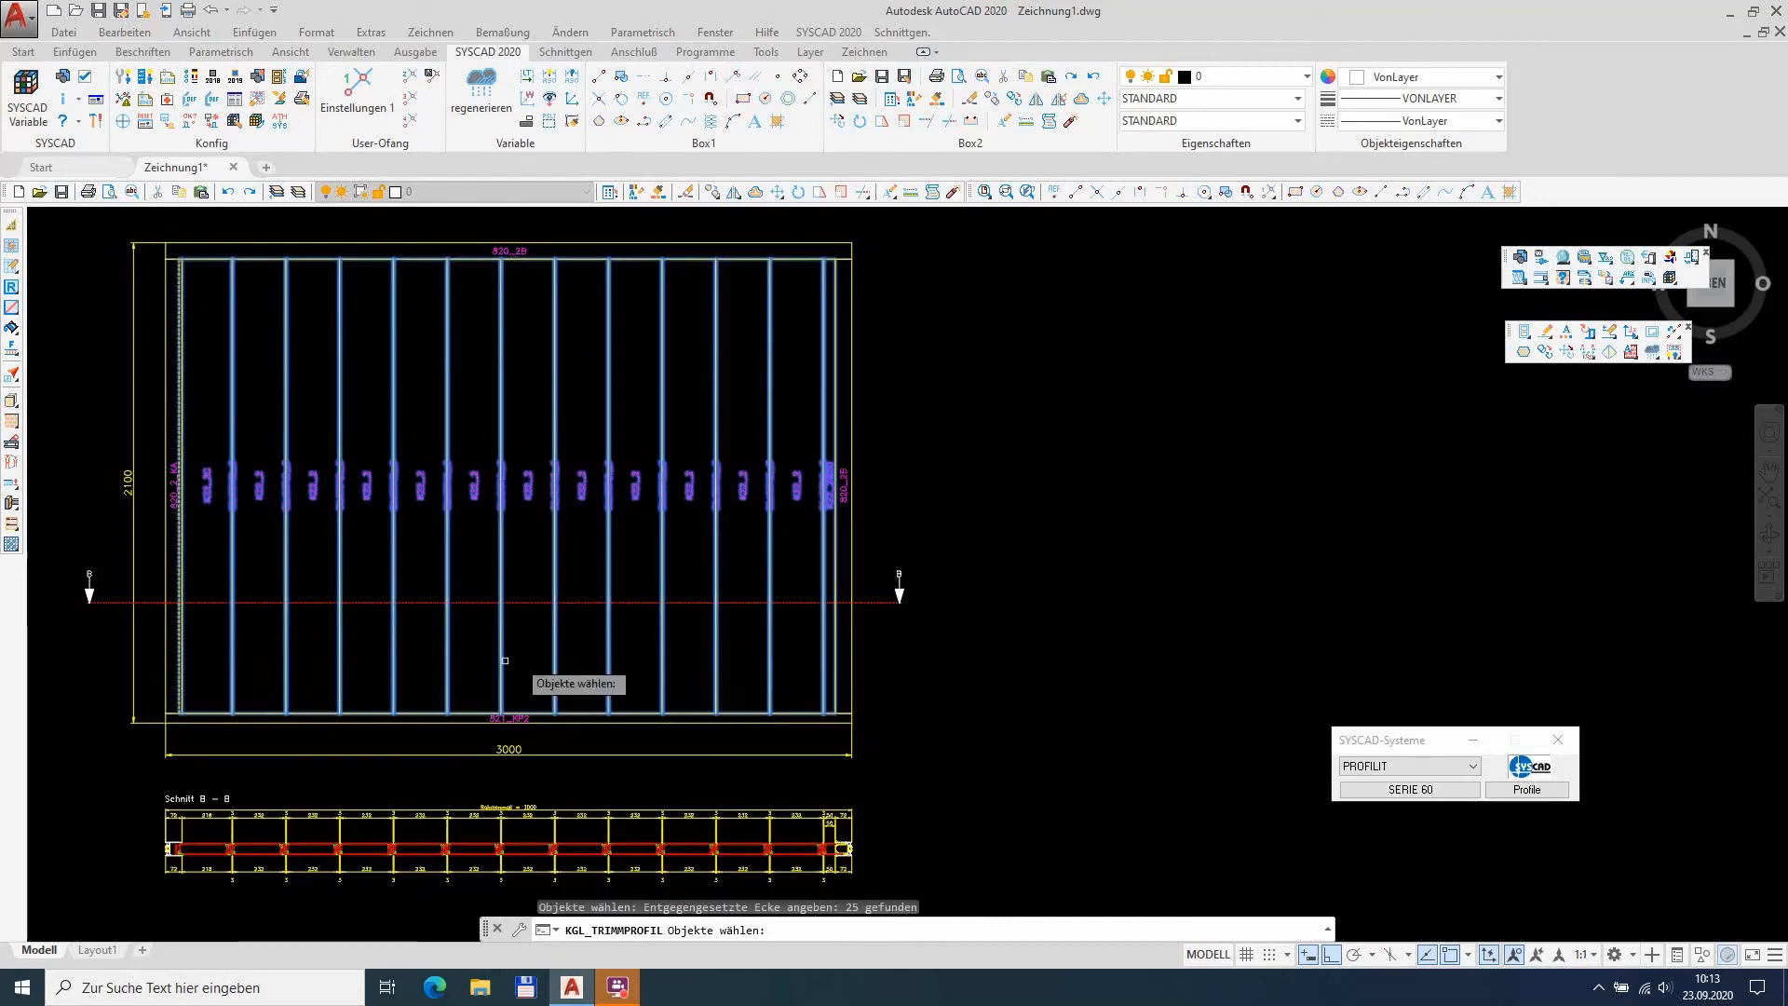
pyautogui.press('Return')
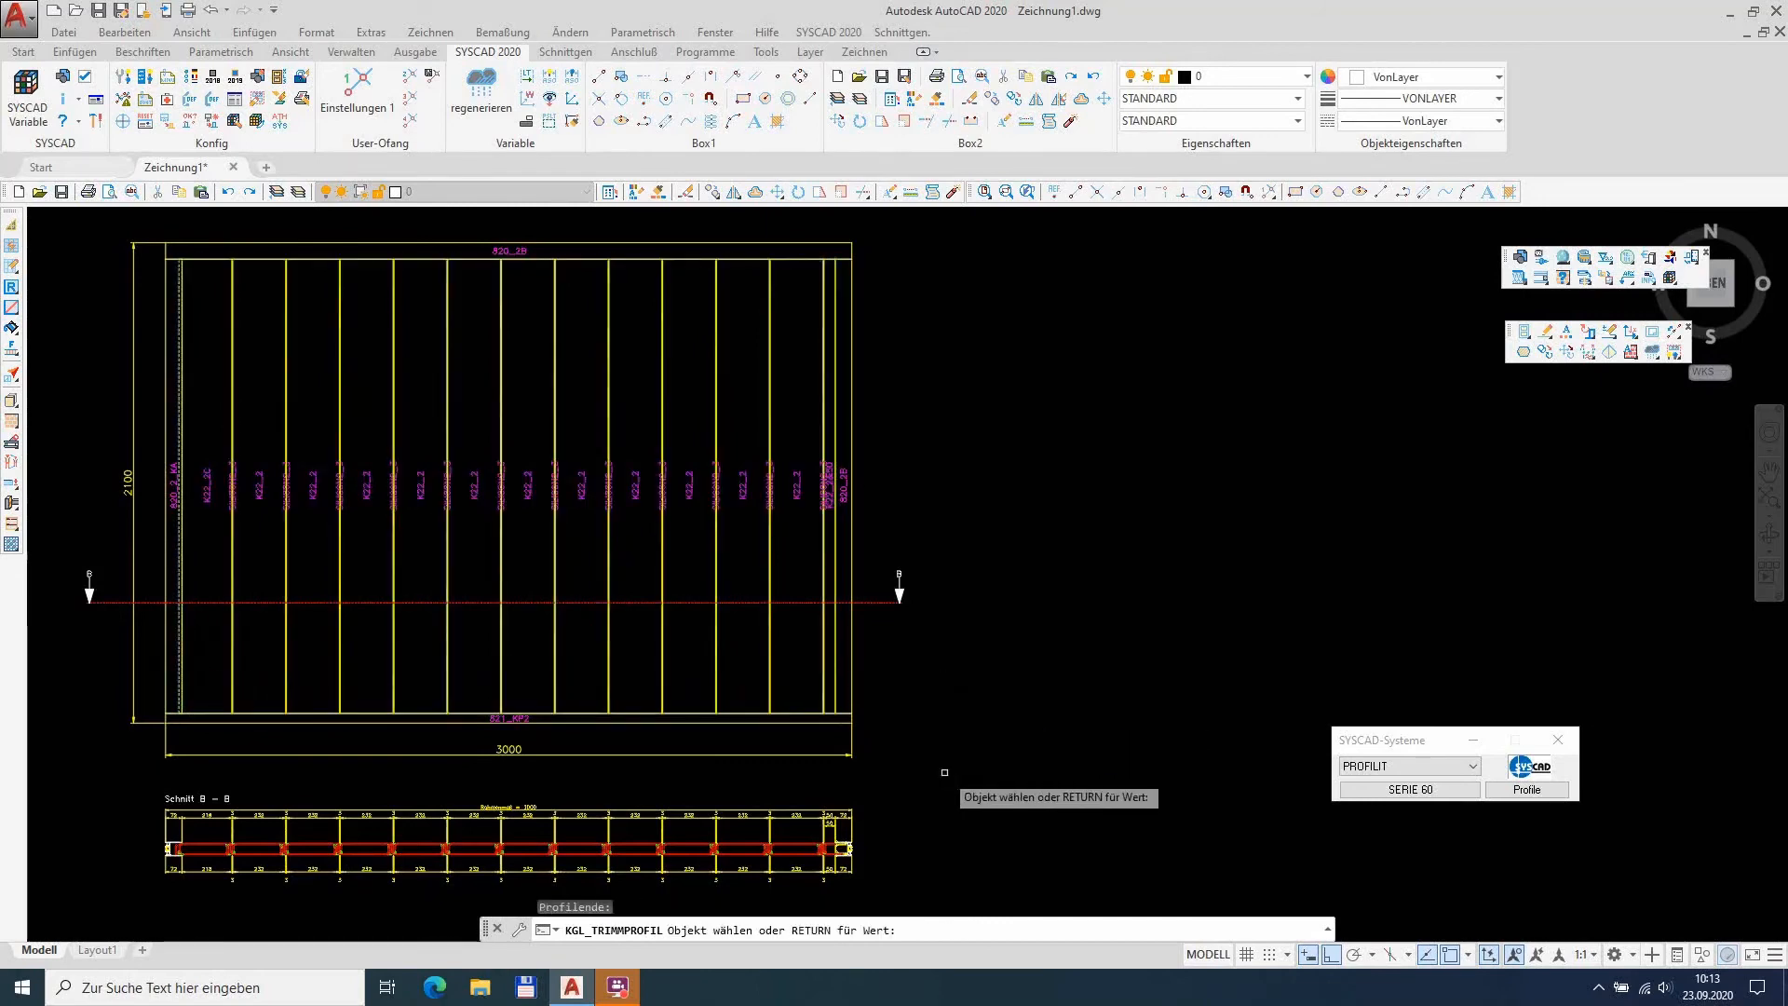
pyautogui.press('Return')
pyautogui.write('12')
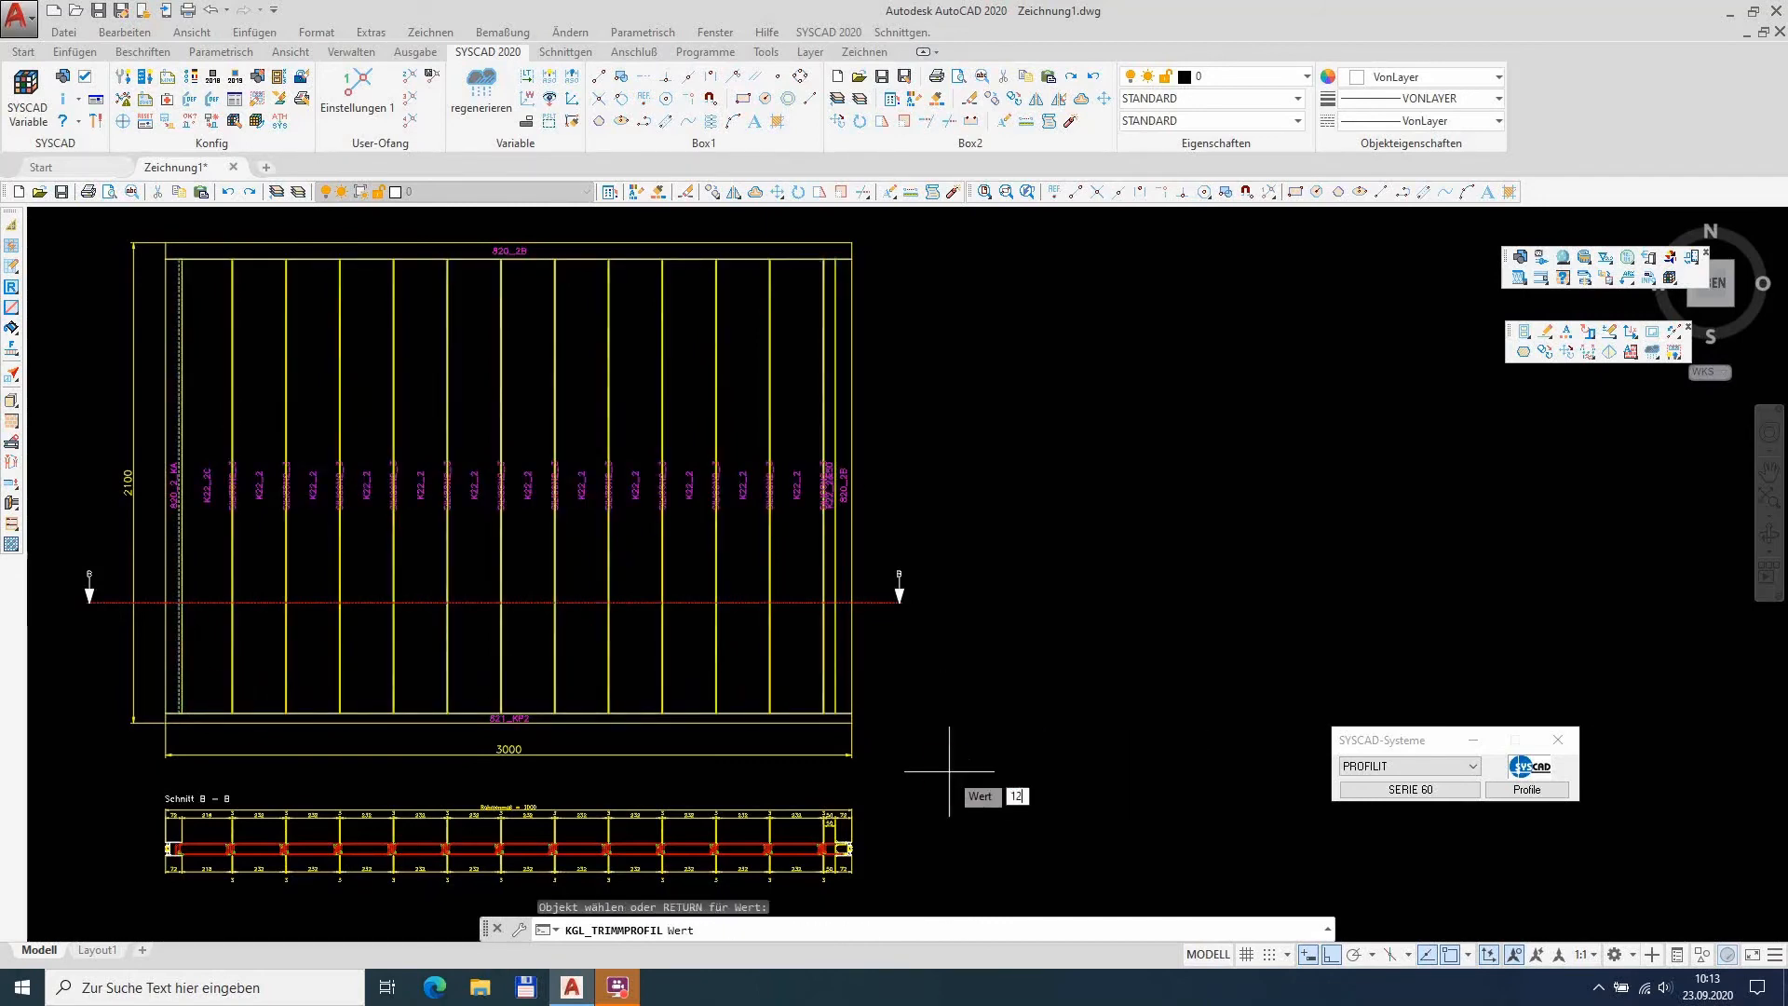
pyautogui.press('Return')
# Step: Extend the upper ends of all glass profiles and silicone joints in the elevation by 20 mm with the profile trim command
pyautogui.press('Return')
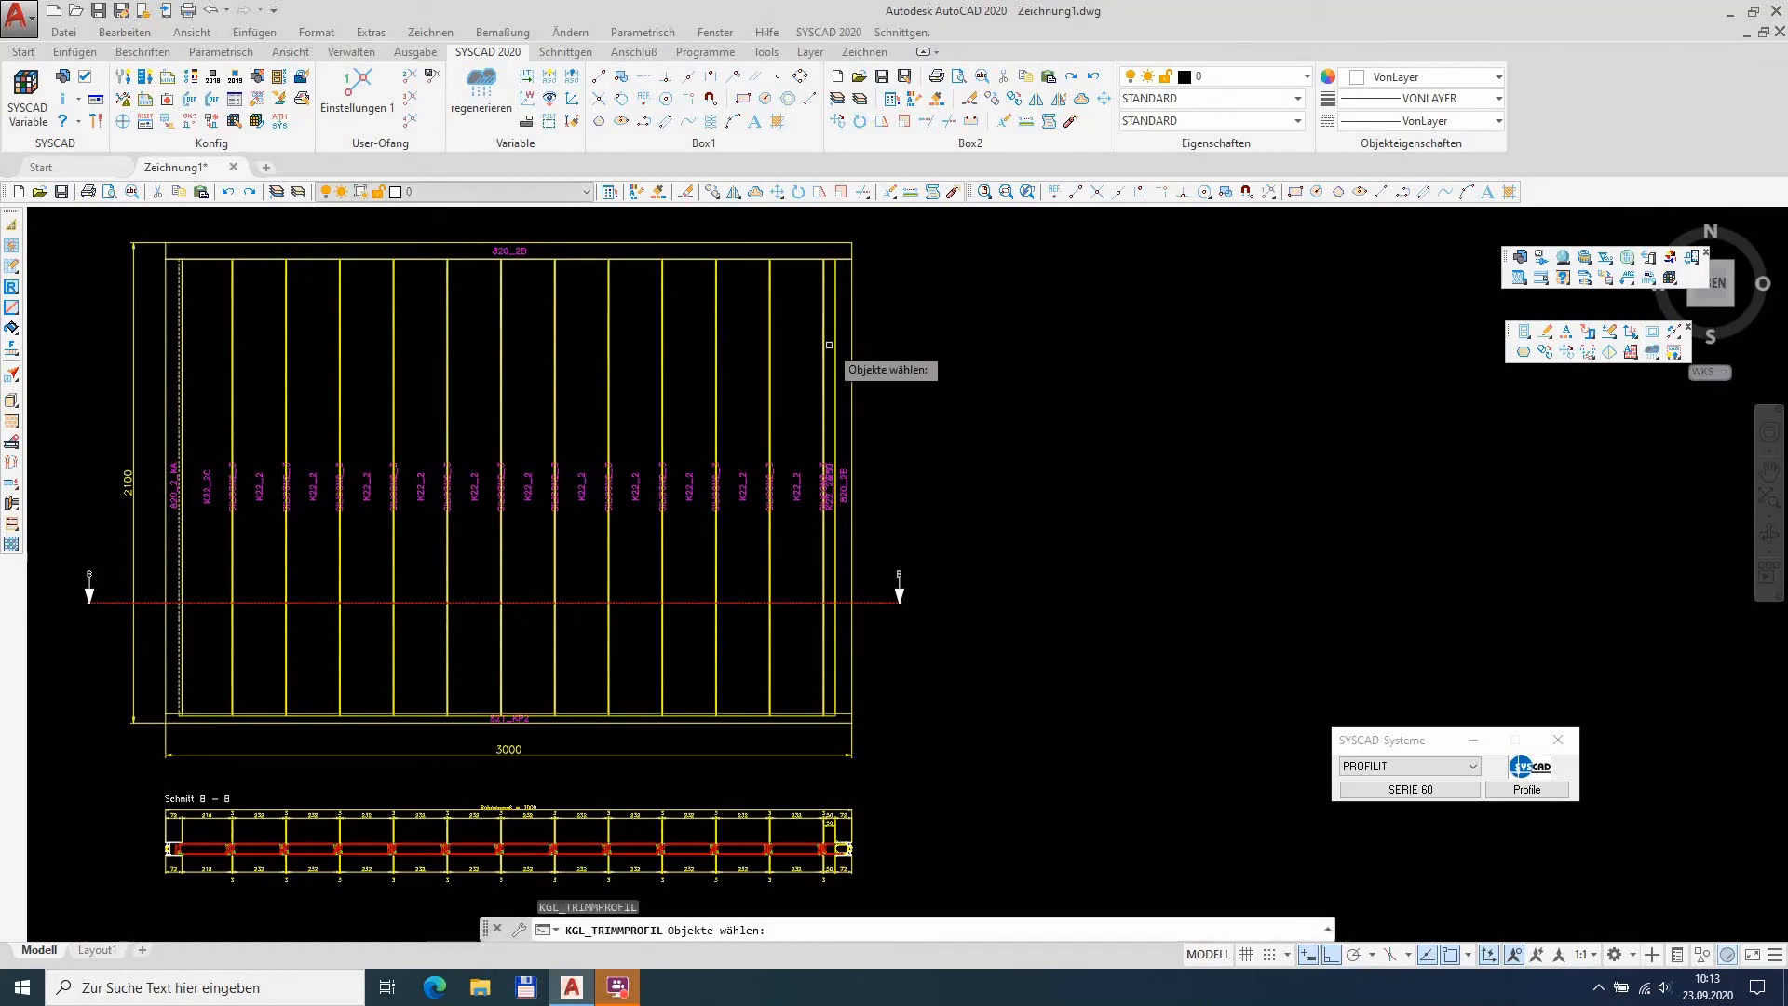
pyautogui.click(829, 344)
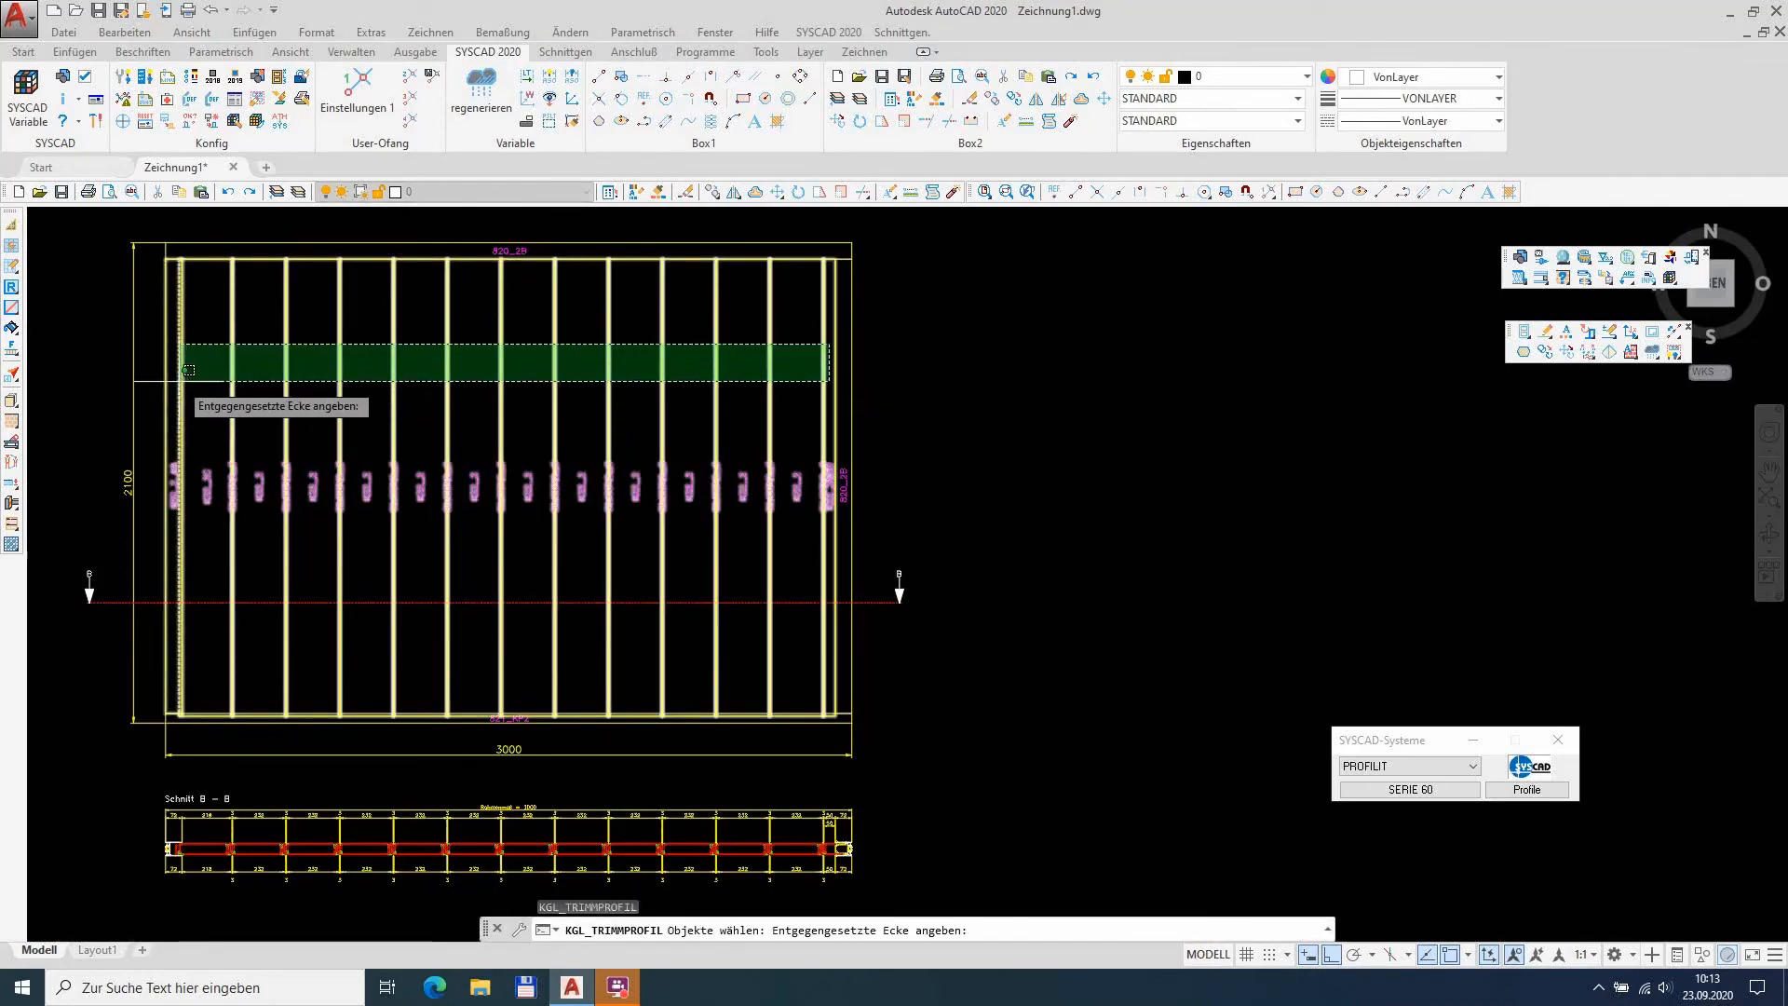
pyautogui.click(185, 369)
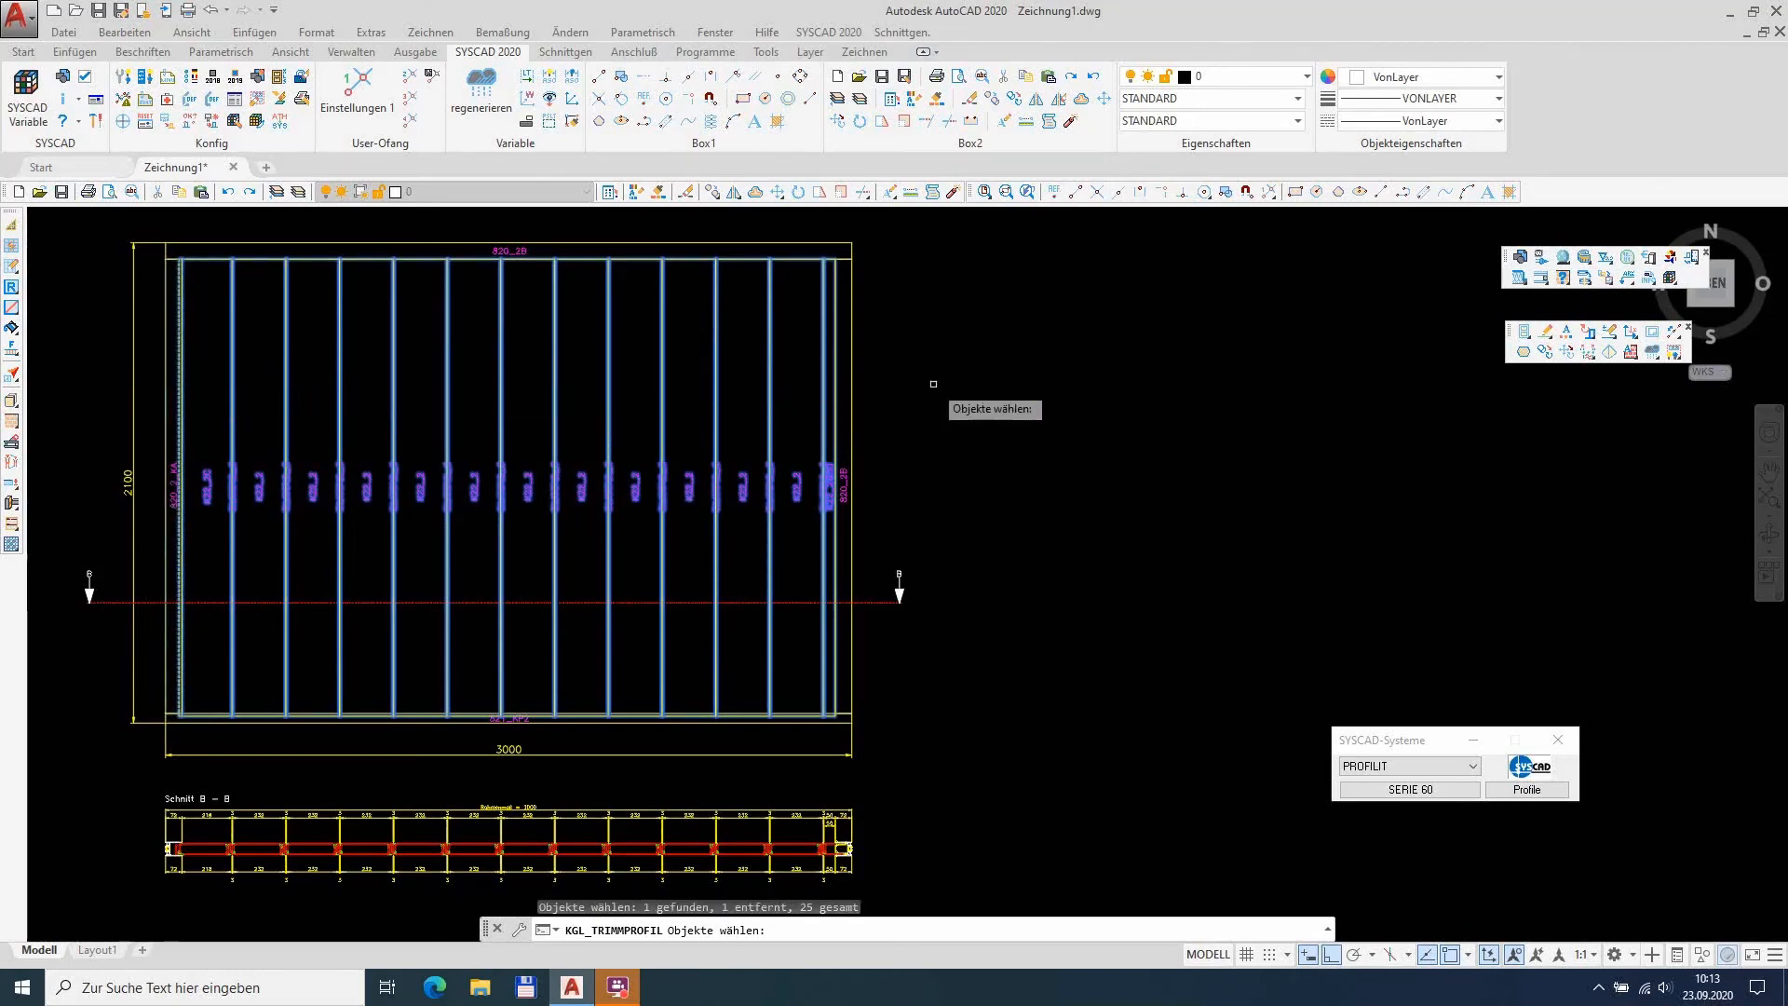
pyautogui.press('Return')
pyautogui.click(911, 228)
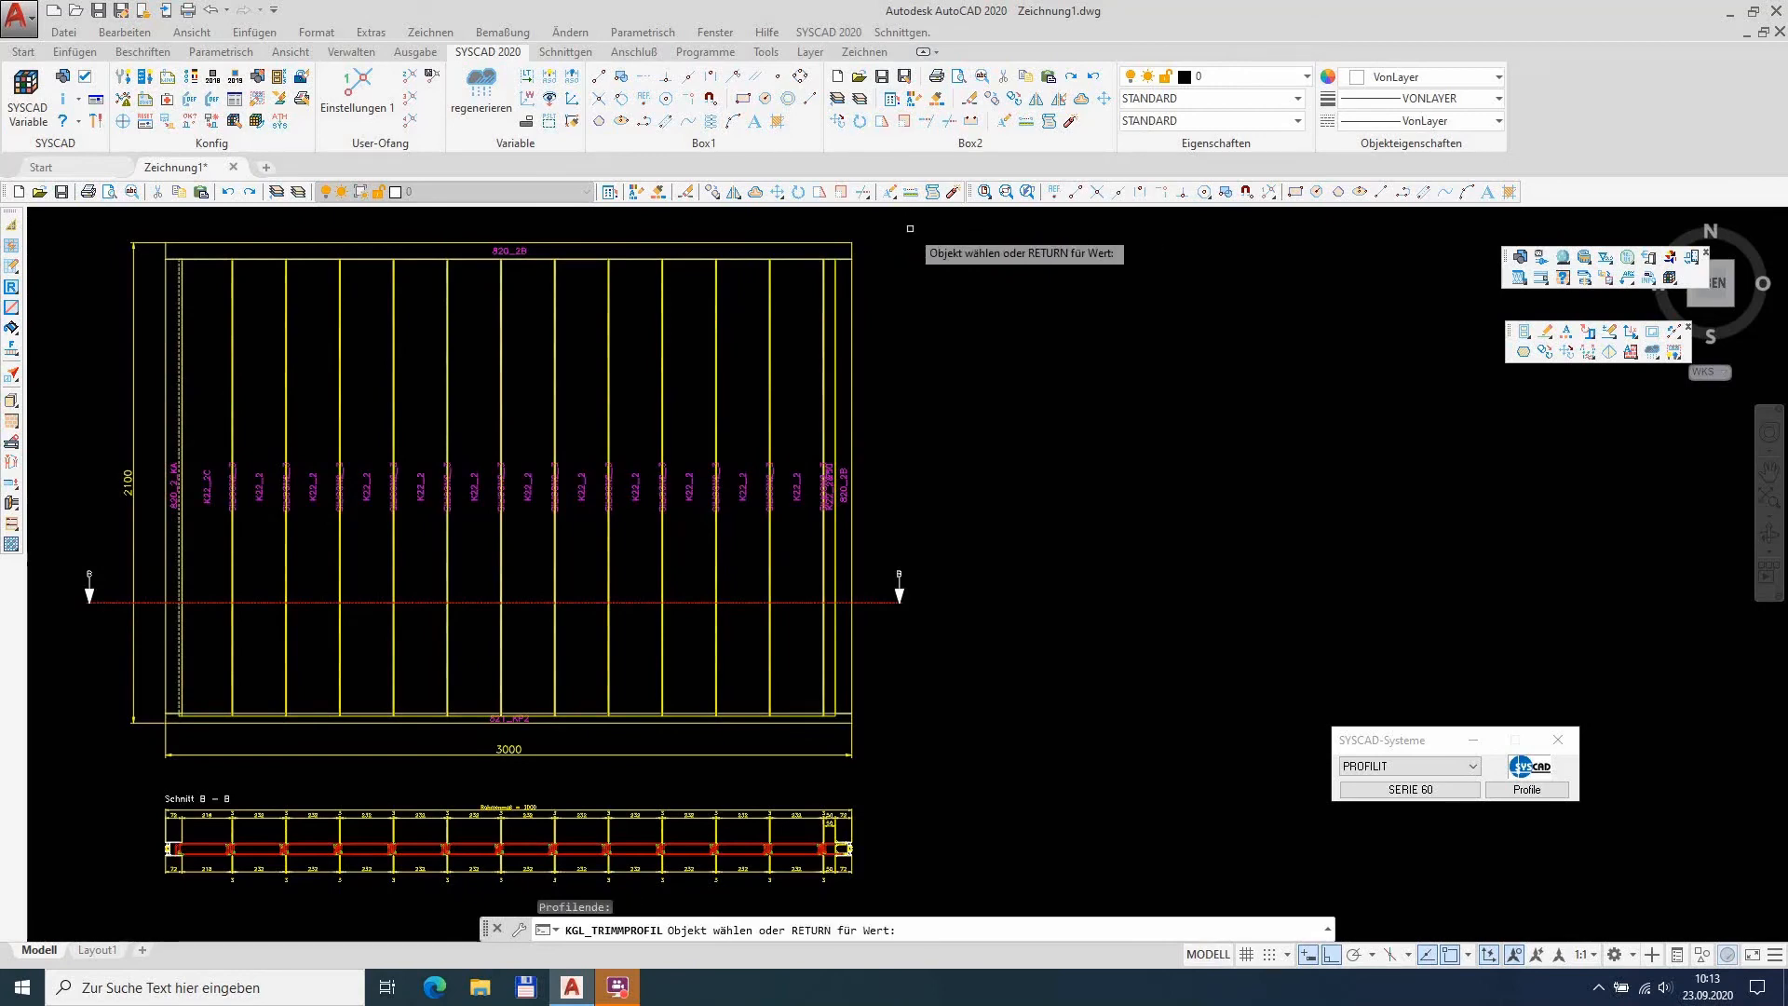
pyautogui.press('Return')
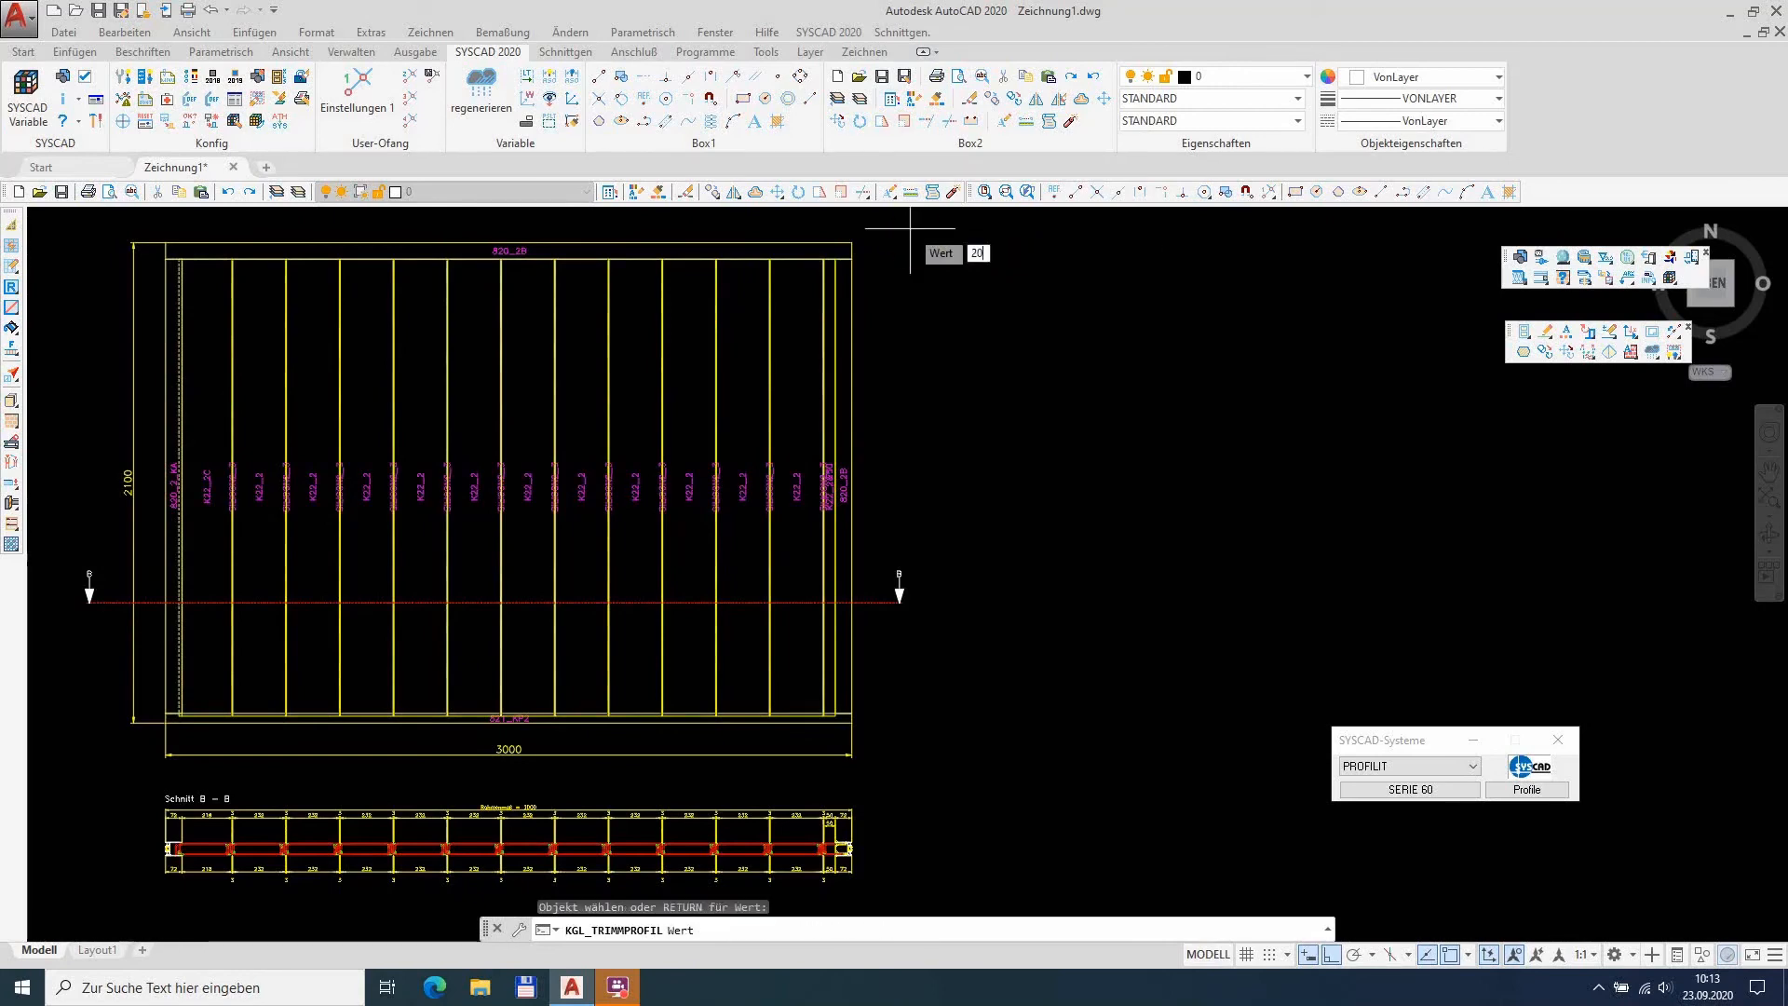
pyautogui.write('20')
pyautogui.press('Return')
# Step: Generate the cut list, place its profile and accessory tables beside the elevation's upper right corner, and cancel placing the price table
pyautogui.moveTo(933, 331); pyautogui.dragTo(895, 380, button='middle')
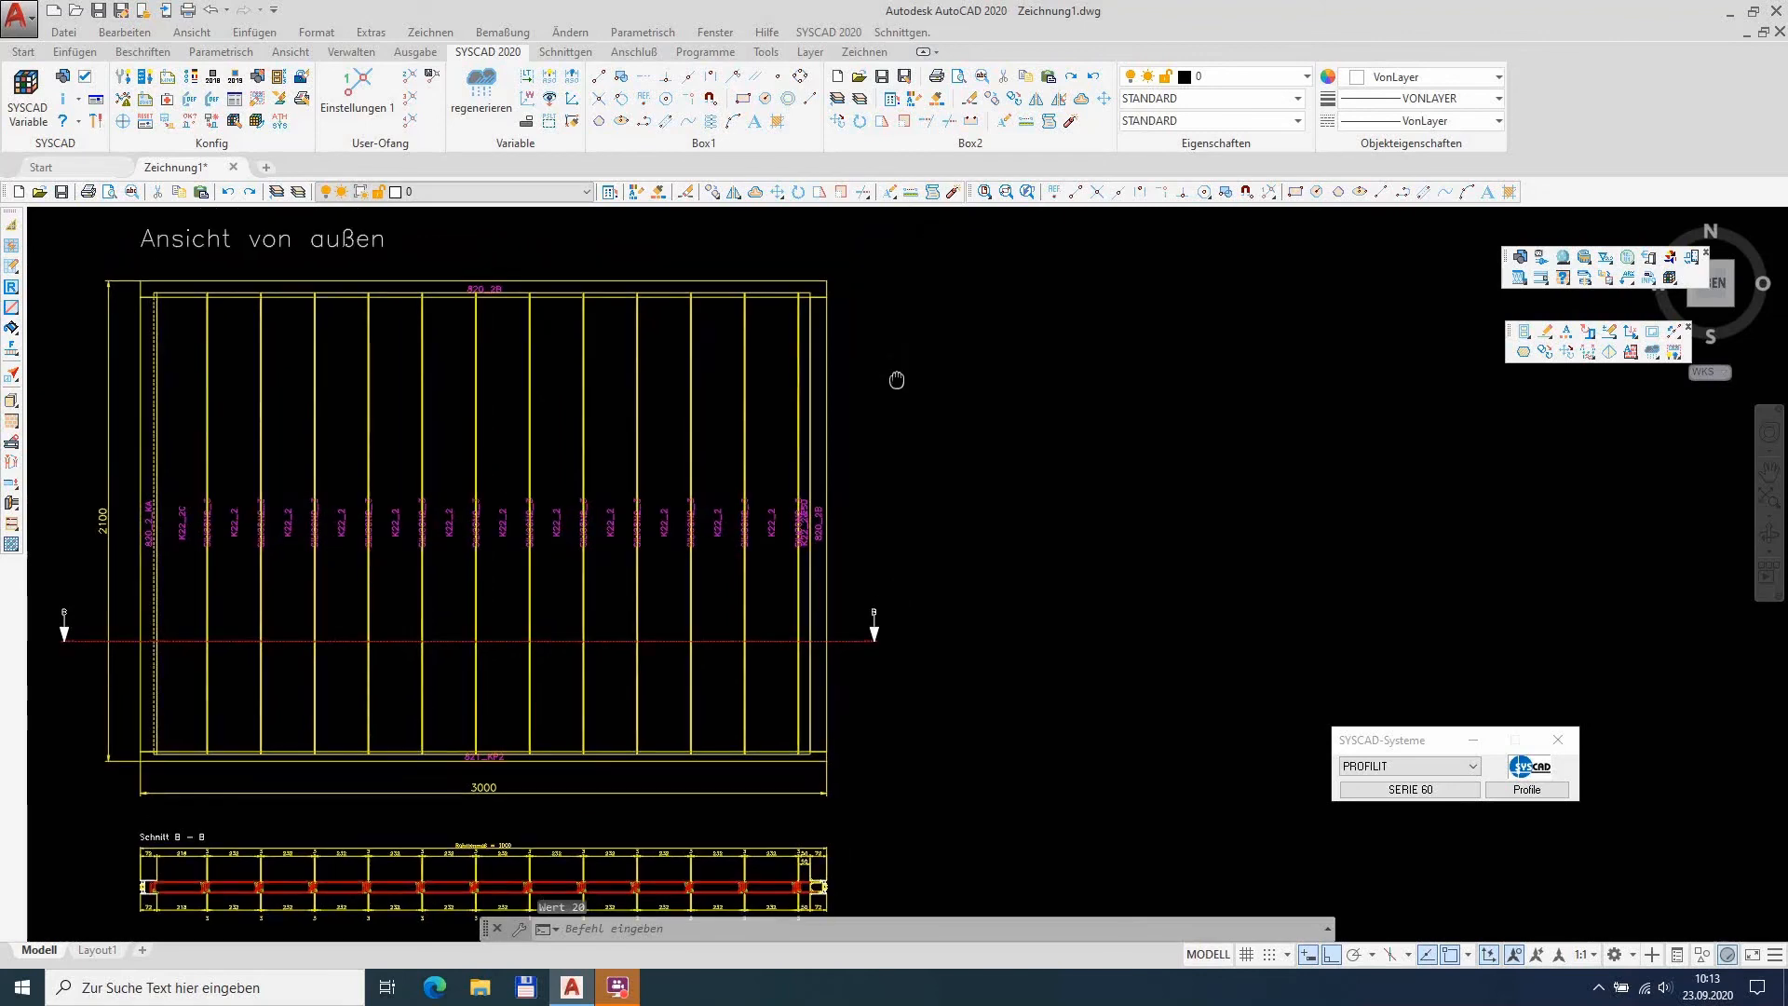
pyautogui.click(12, 527)
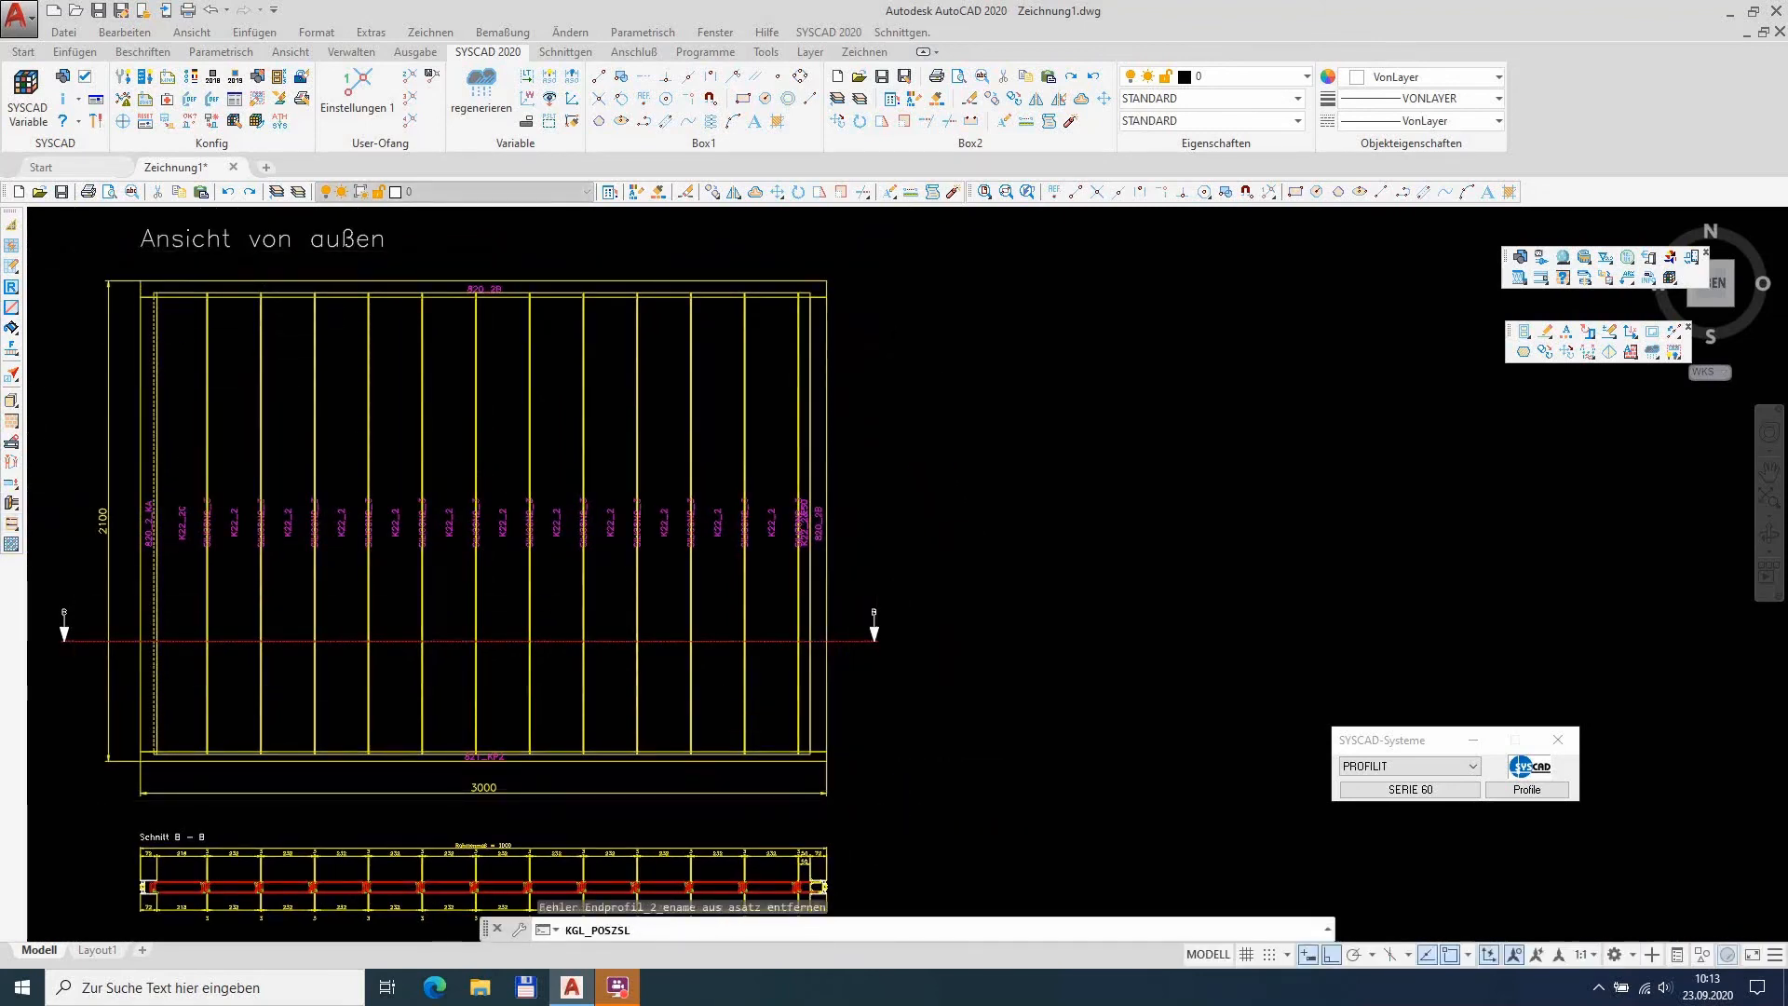
pyautogui.click(922, 329)
pyautogui.scroll(6, 910, 312)
pyautogui.scroll(4, 910, 300)
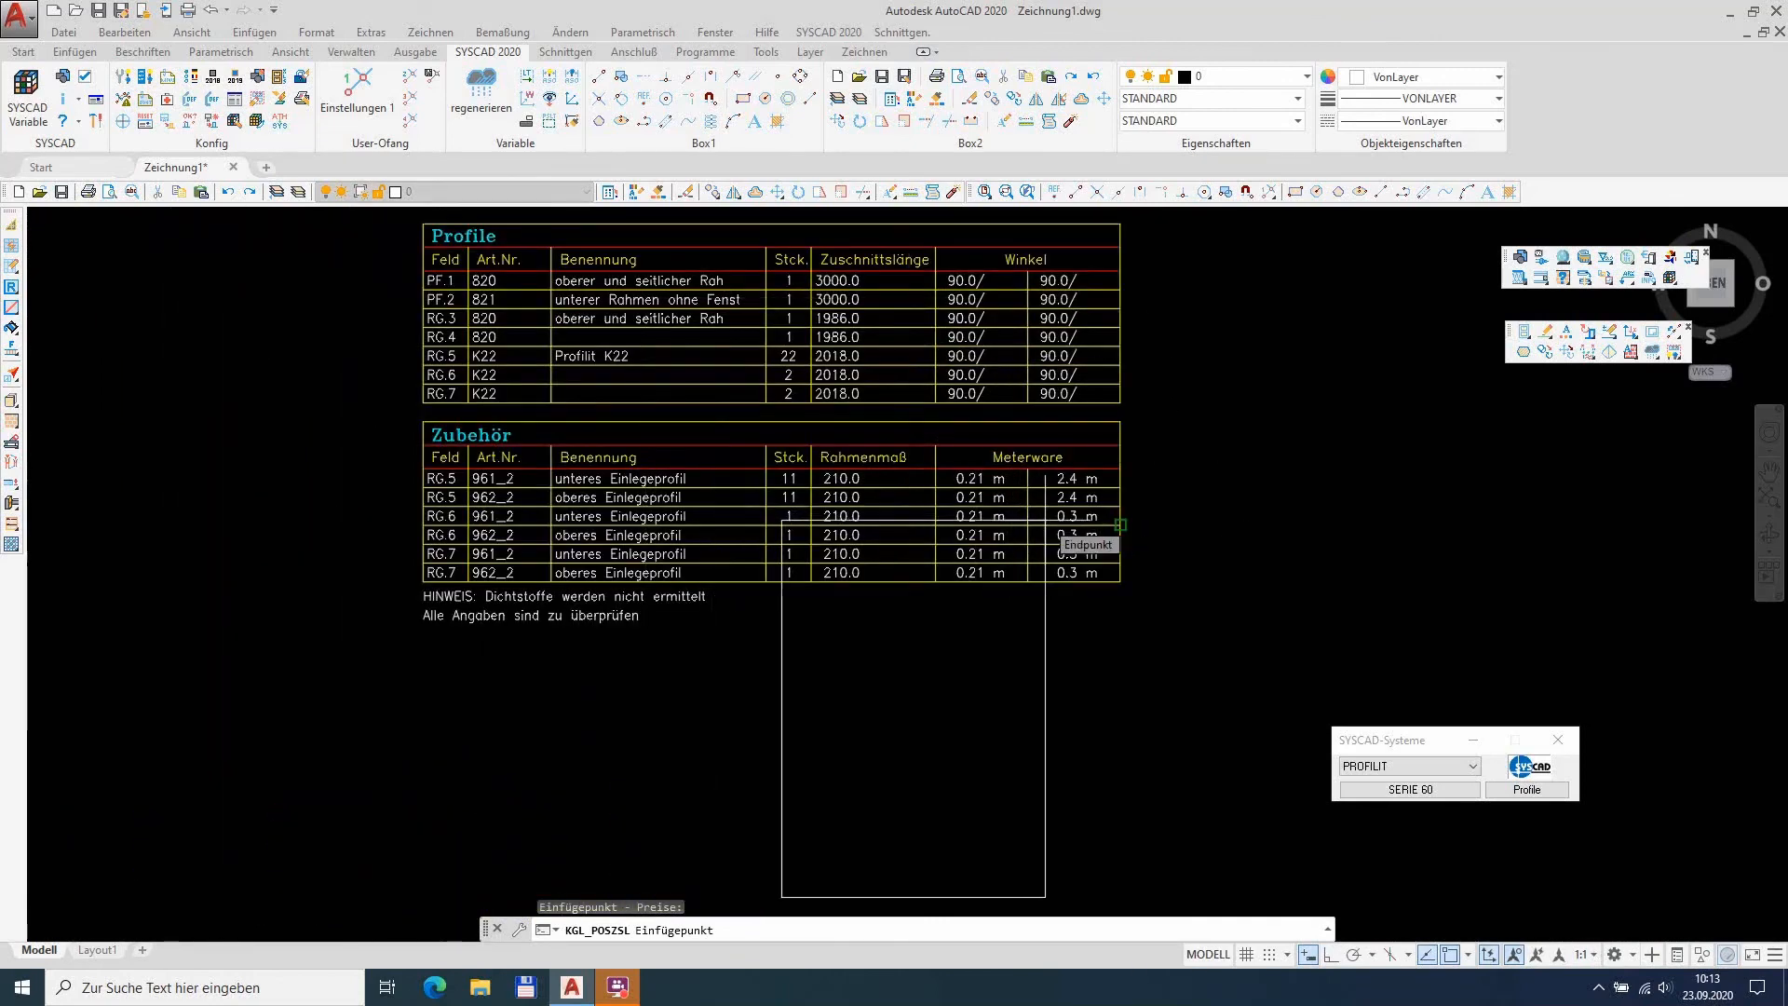
pyautogui.press('Escape')
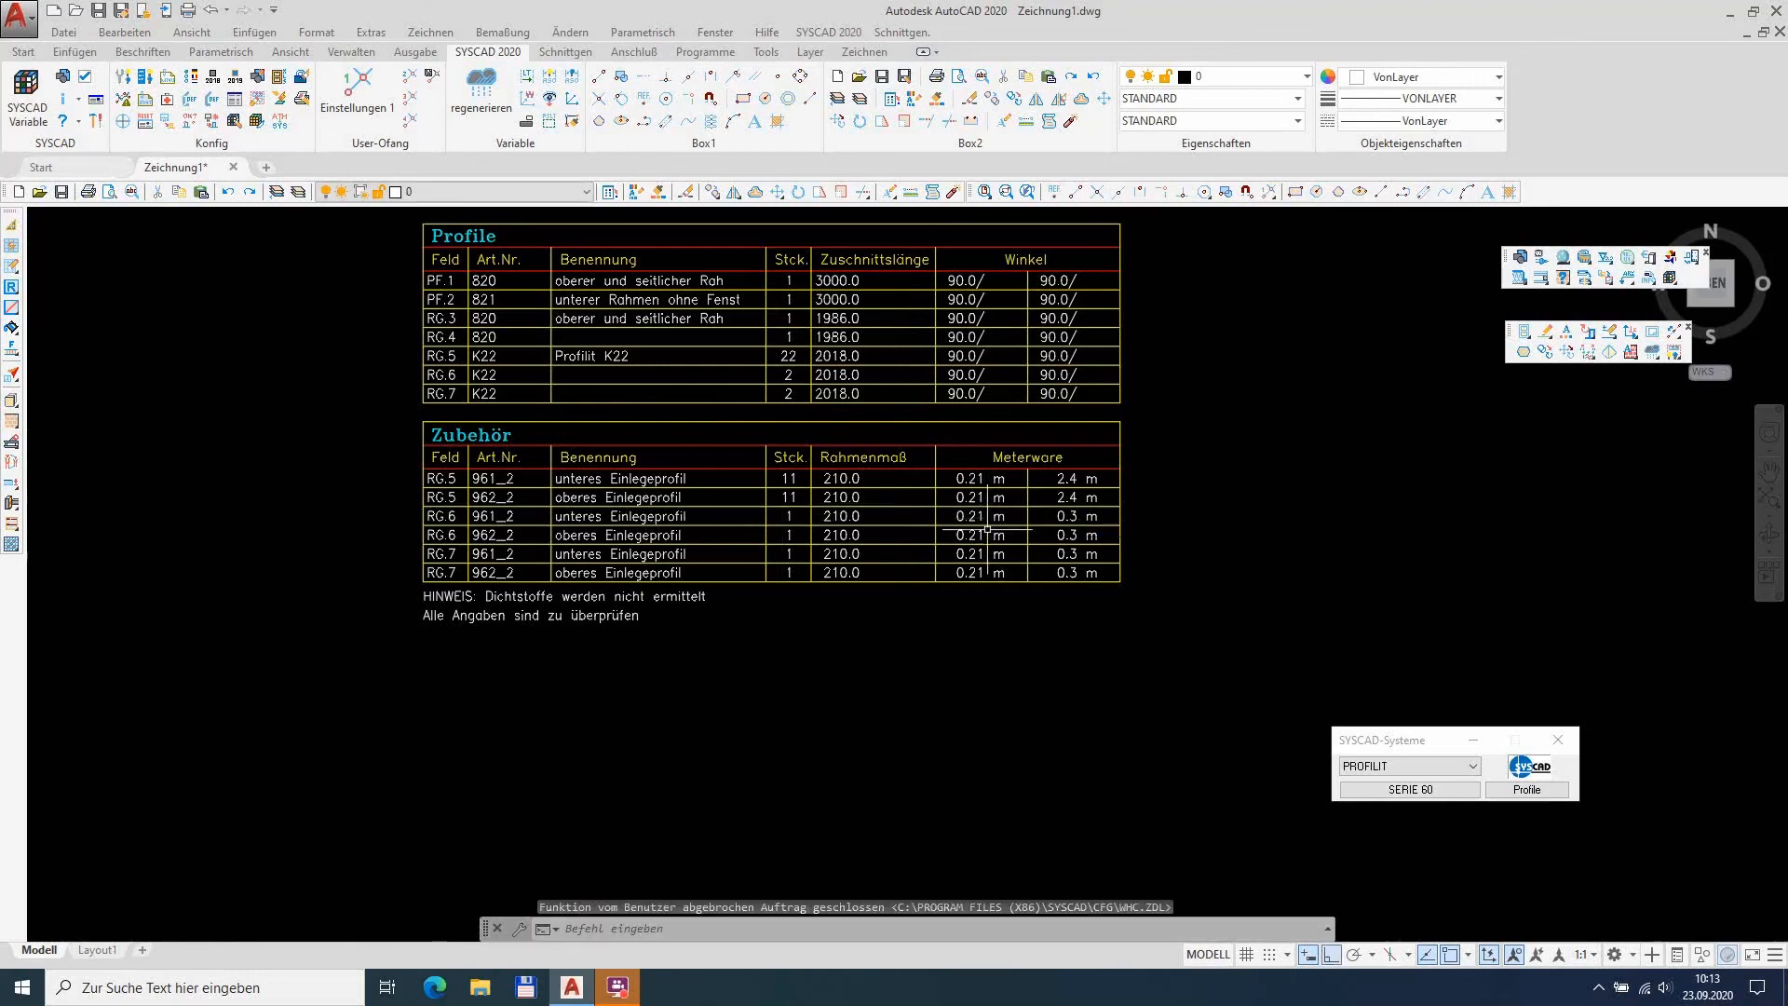
pyautogui.scroll(-10, 989, 542)
pyautogui.moveTo(994, 561)
pyautogui.mouseDown(button='middle')
pyautogui.moveTo(1000, 499)
pyautogui.moveTo(920, 382)
pyautogui.mouseUp(button='middle')
pyautogui.scroll(-2, 920, 383)
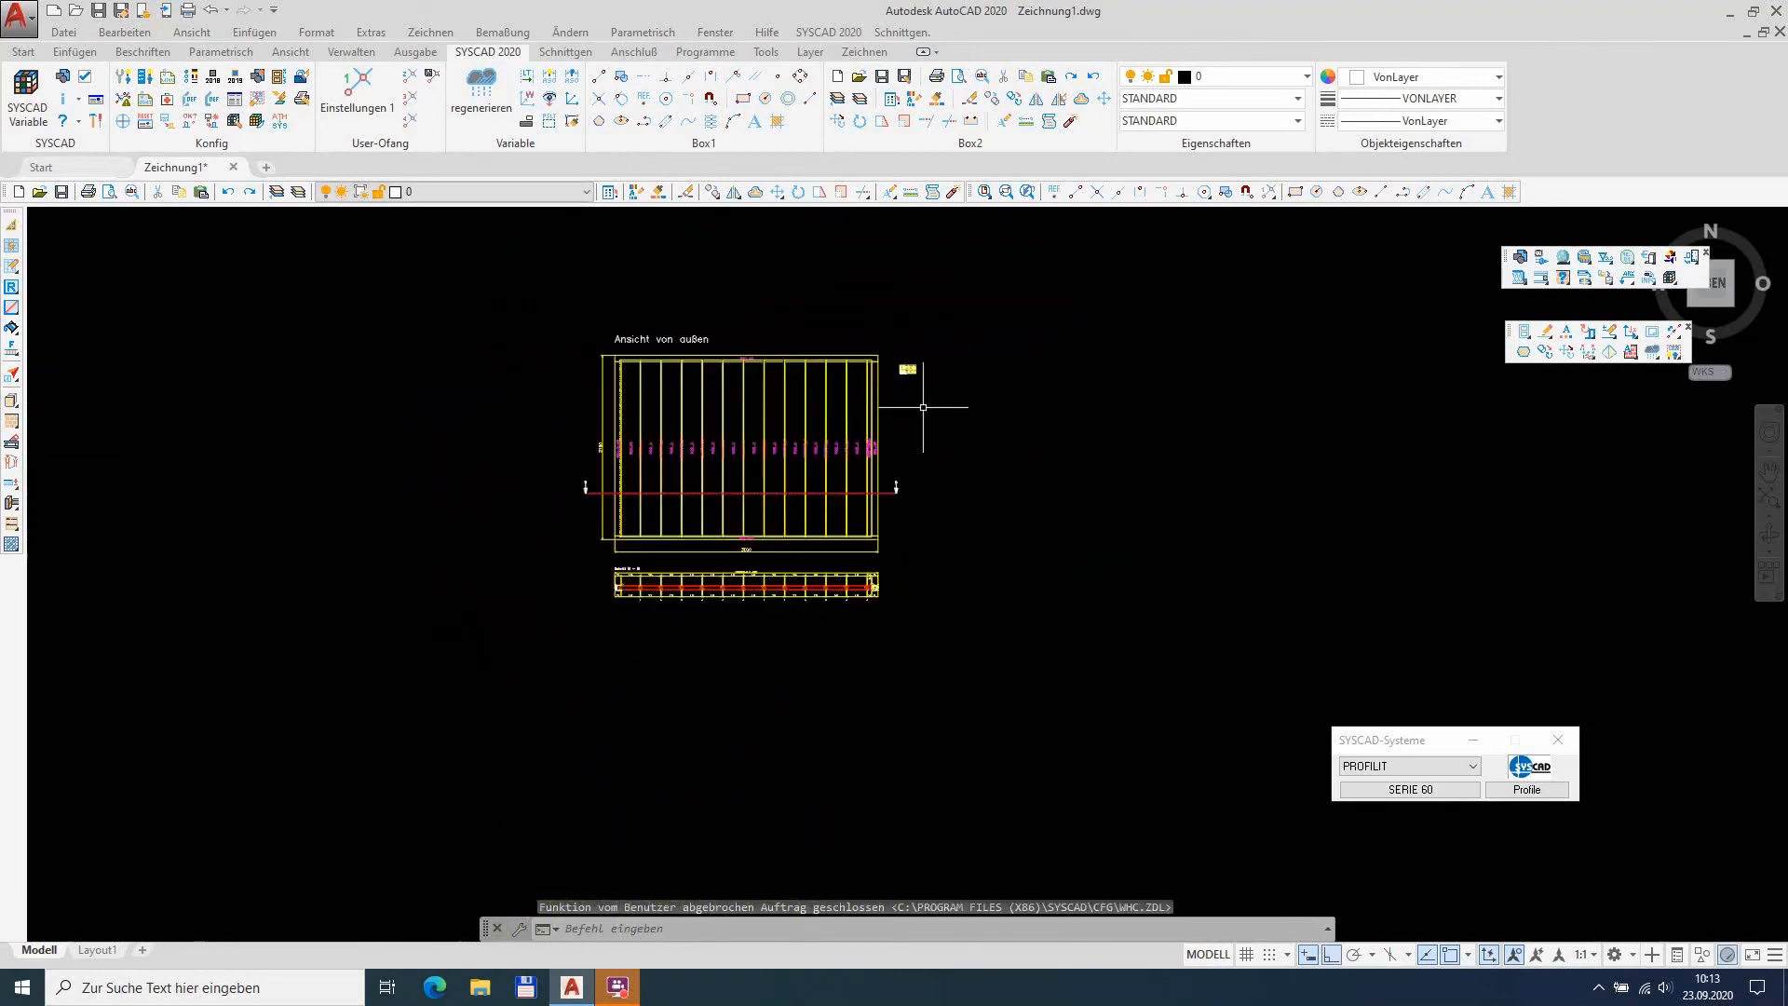